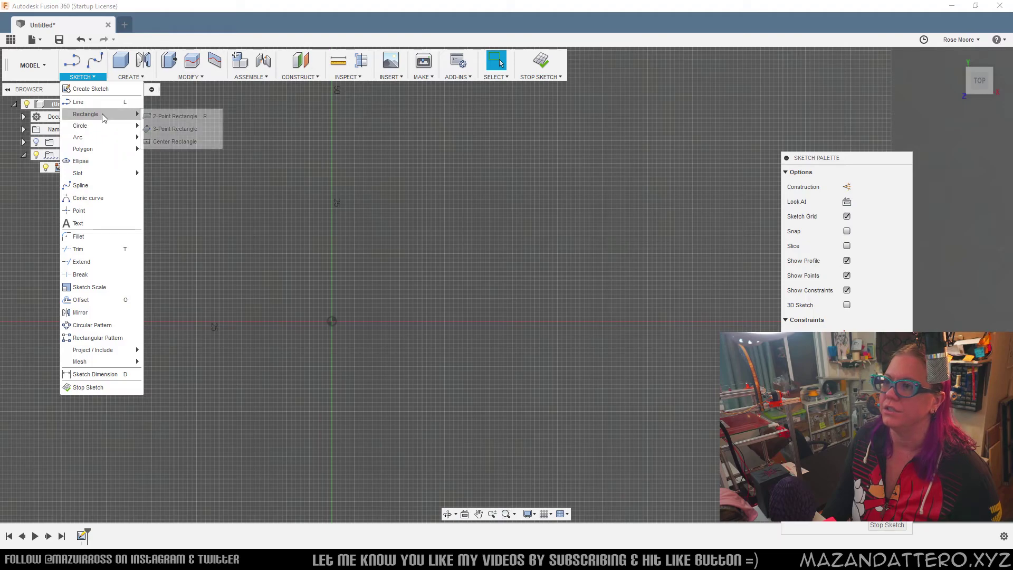
Draw a center rectangle on the sketch origin, 48.8 mm high and 68.75 mm wide
click(164, 143)
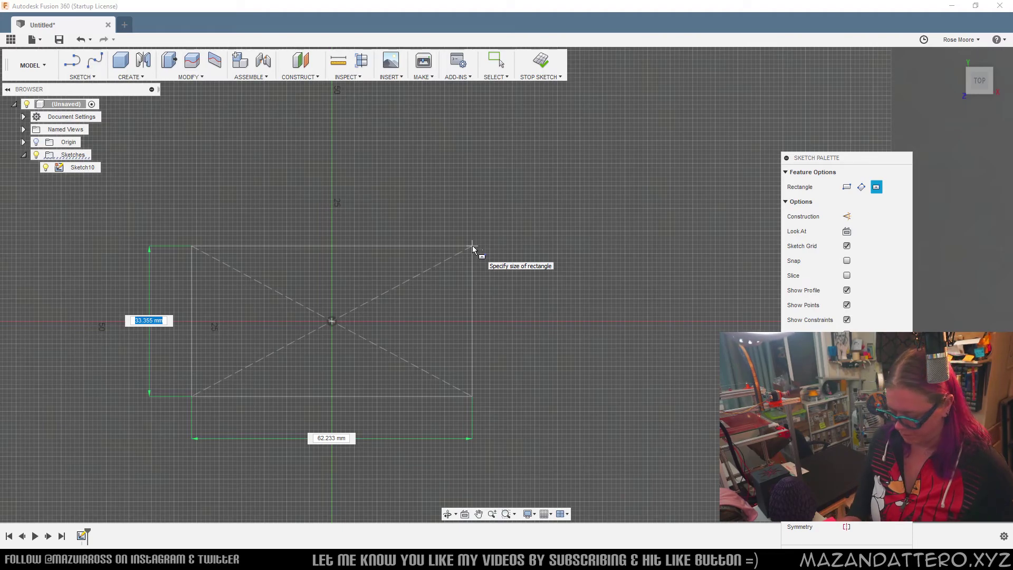
text(48.8)
key(Tab)
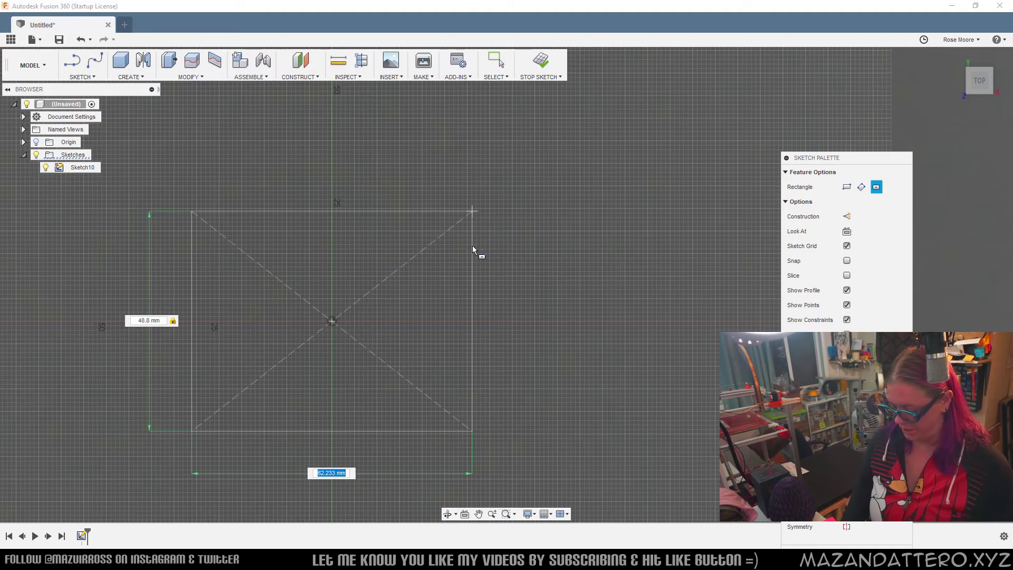
text(68.75)
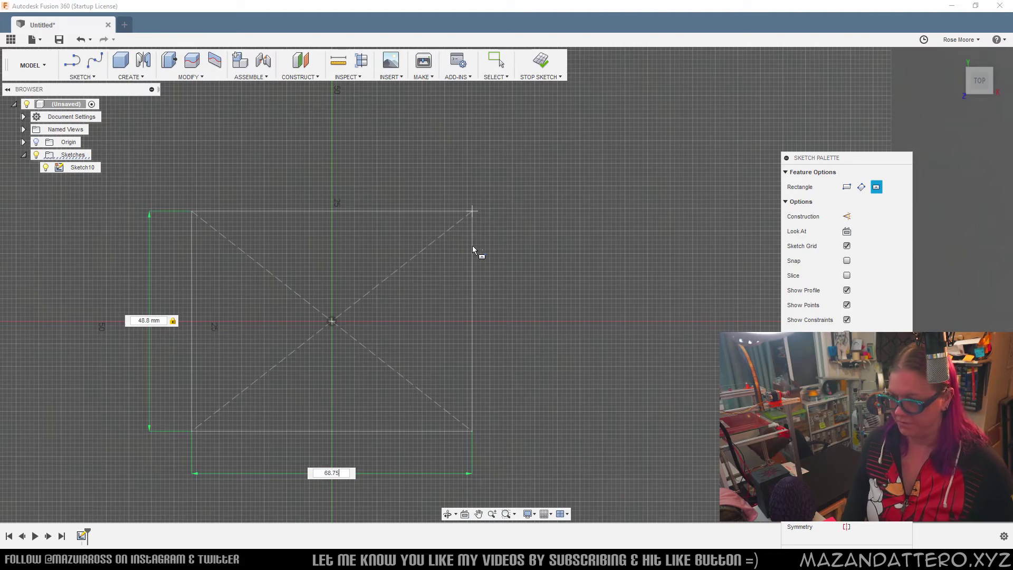
key(Tab)
key(Return)
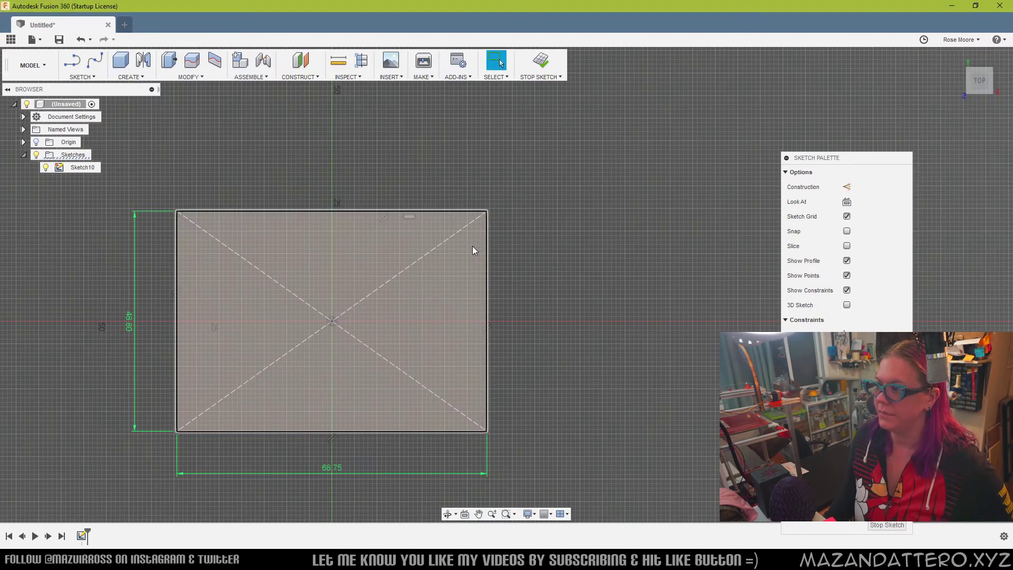
middle_drag(388, 321, 472, 302)
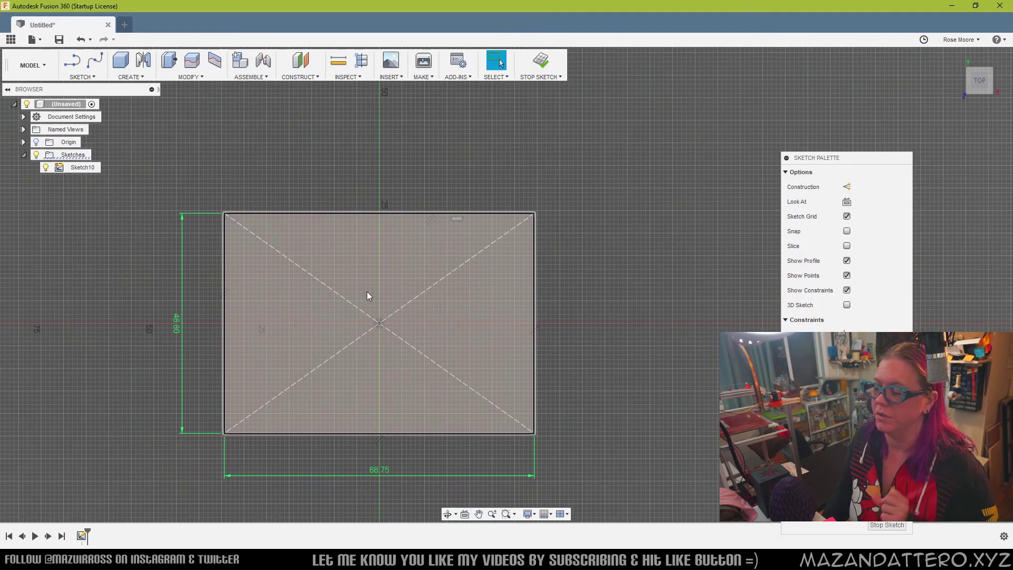
middle_drag(368, 297, 373, 287)
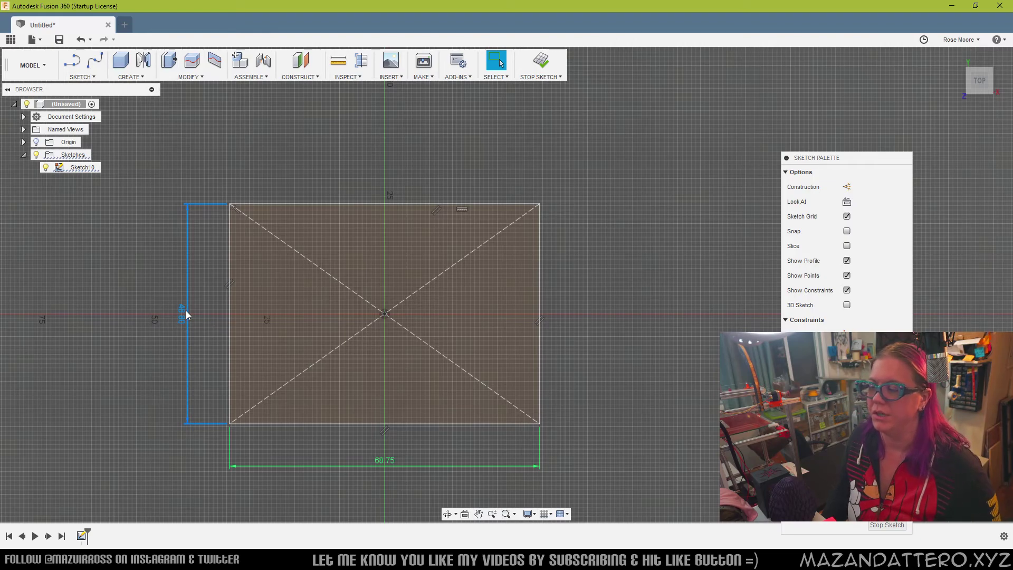
middle_drag(238, 305, 265, 319)
middle_drag(149, 317, 173, 346)
middle_drag(299, 315, 273, 299)
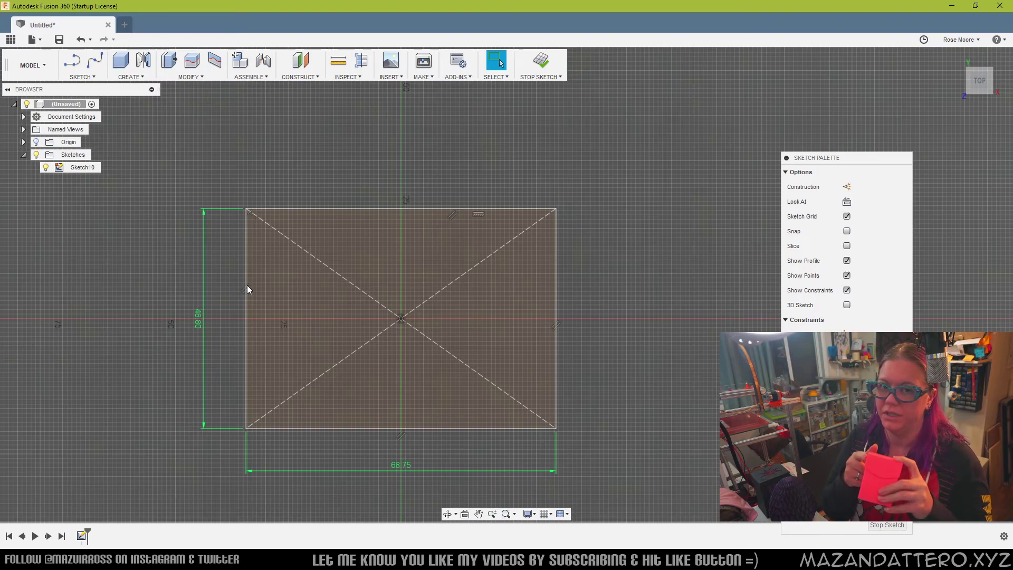
Offset the rectangle outward by 2 mm
click(82, 77)
click(90, 309)
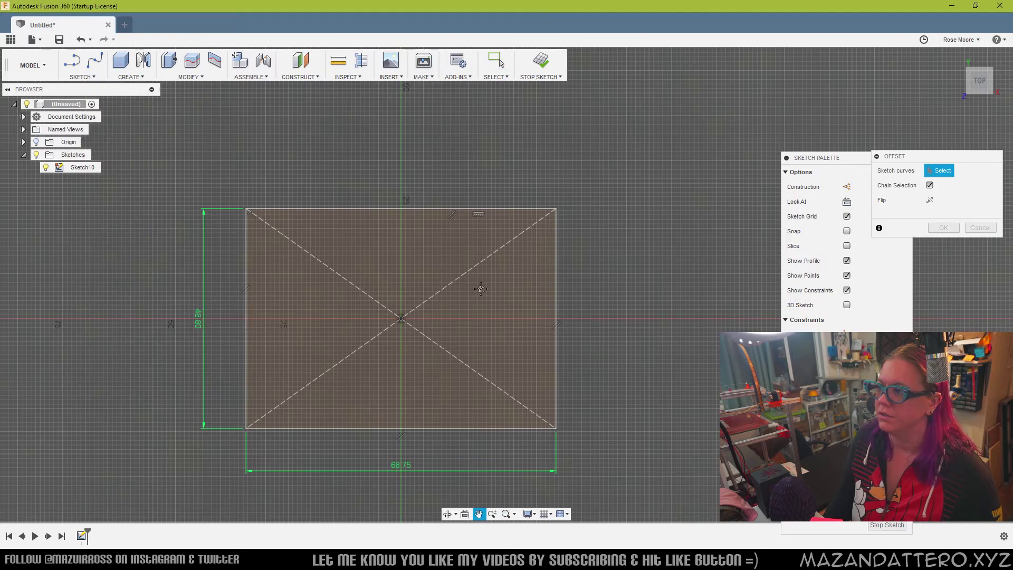
click(432, 228)
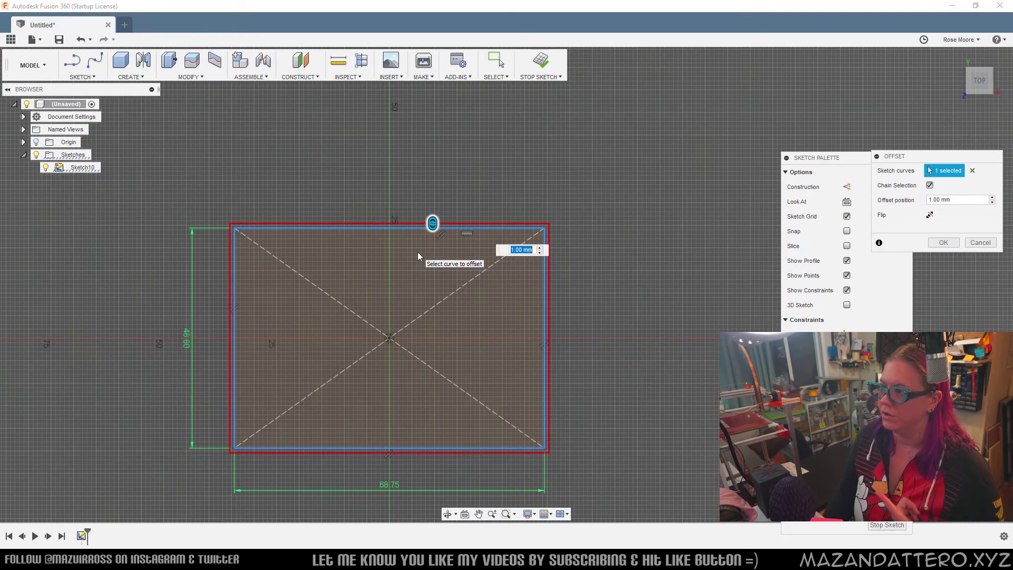
text(2)
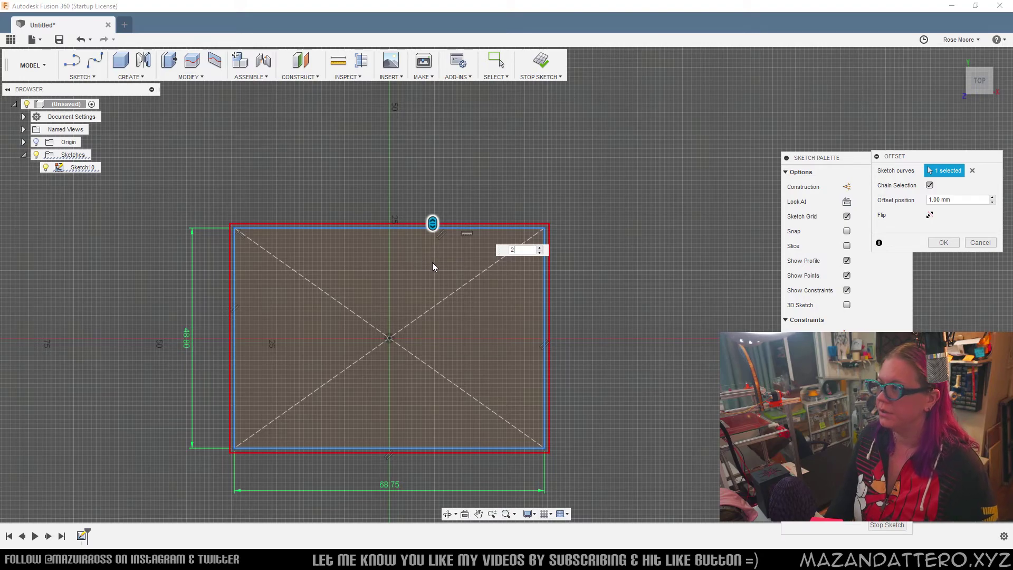
click(942, 243)
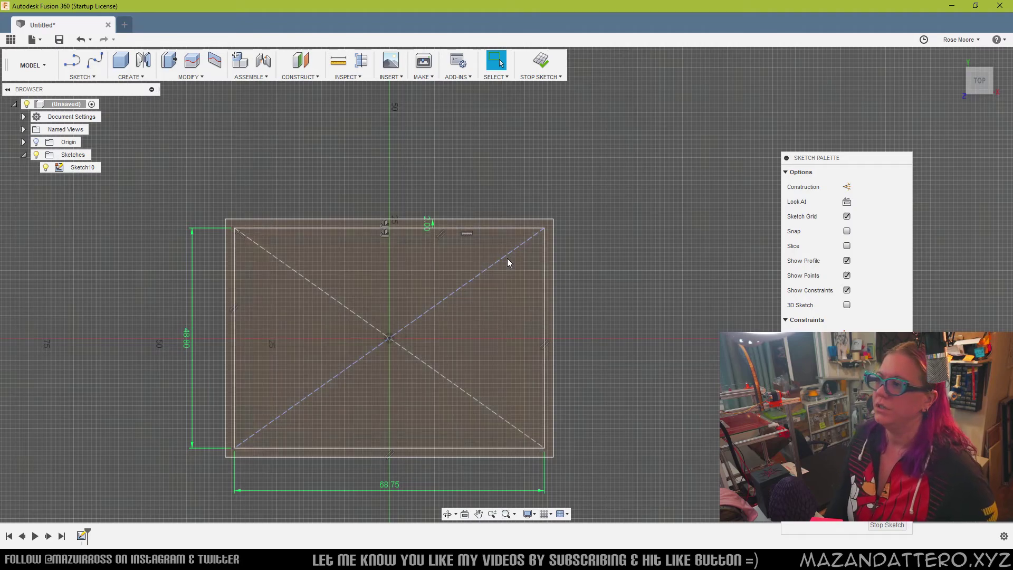
Offset the original inner rectangle outward again, this time by 2.2 mm
scroll(436, 221, up, 3)
scroll(447, 233, up, 4)
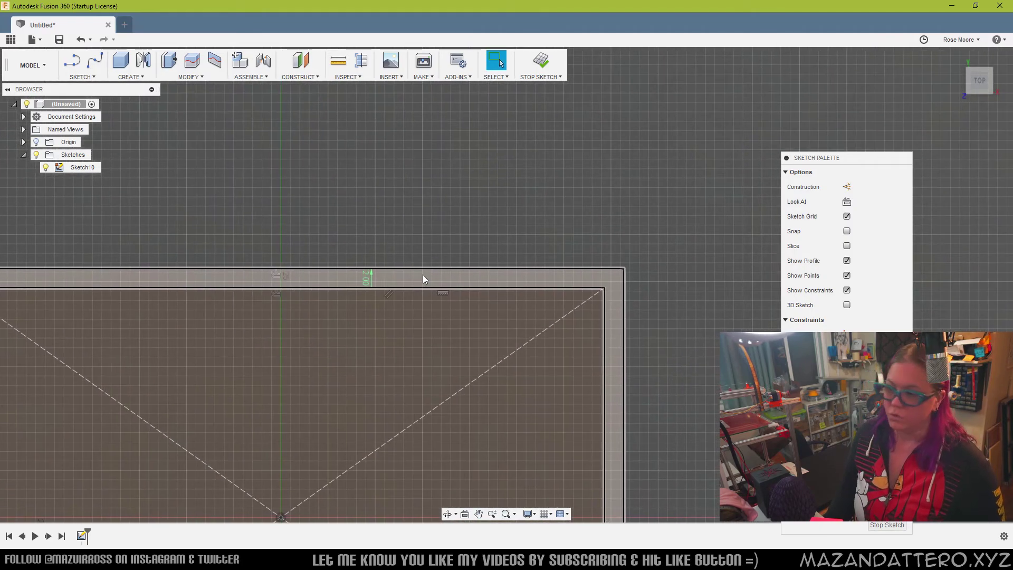
key(o)
click(417, 286)
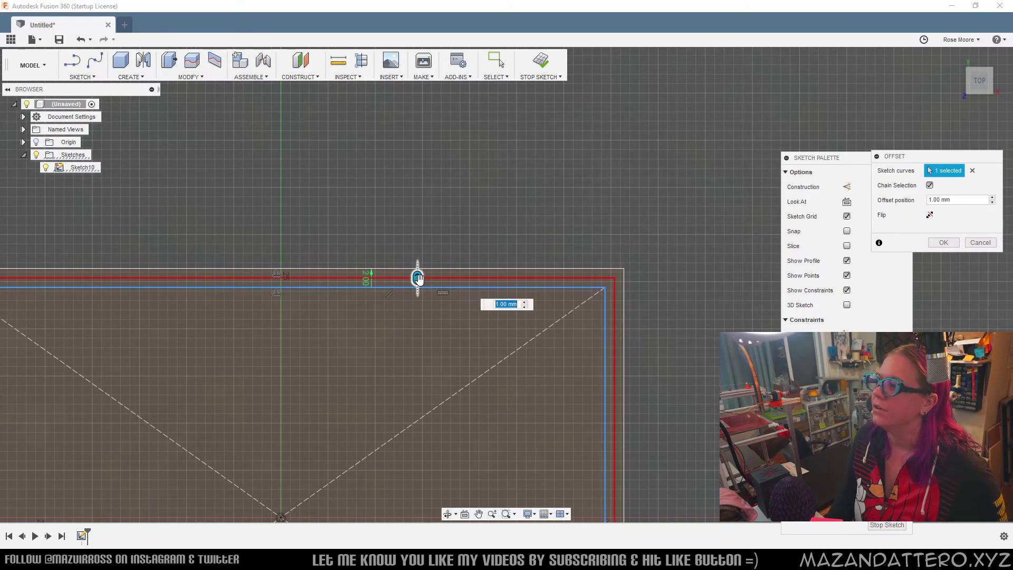
text(2.2)
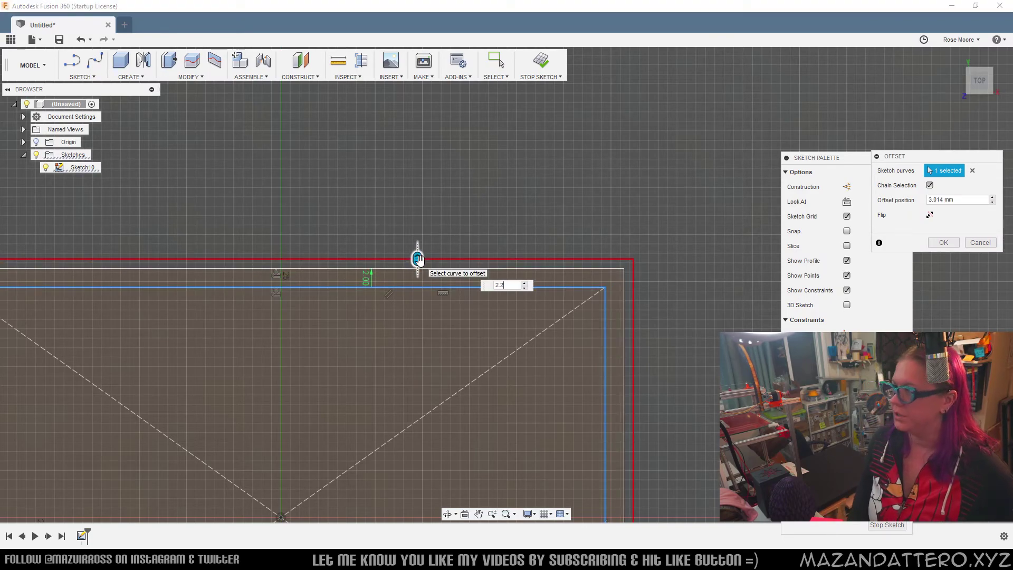
click(942, 242)
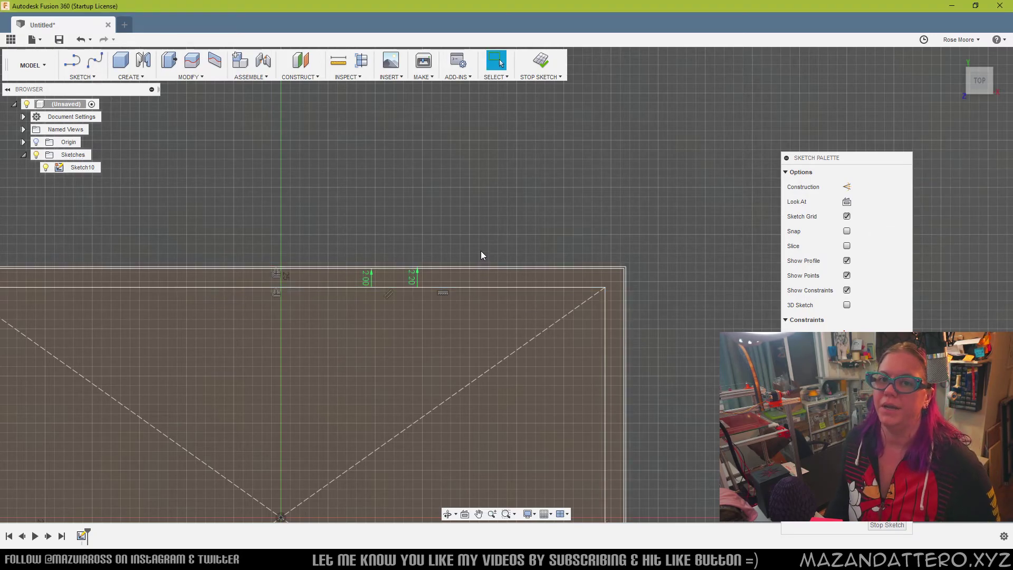
Add a third outward offset of the original inner rectangle at 4.2 mm
middle_drag(455, 251, 441, 244)
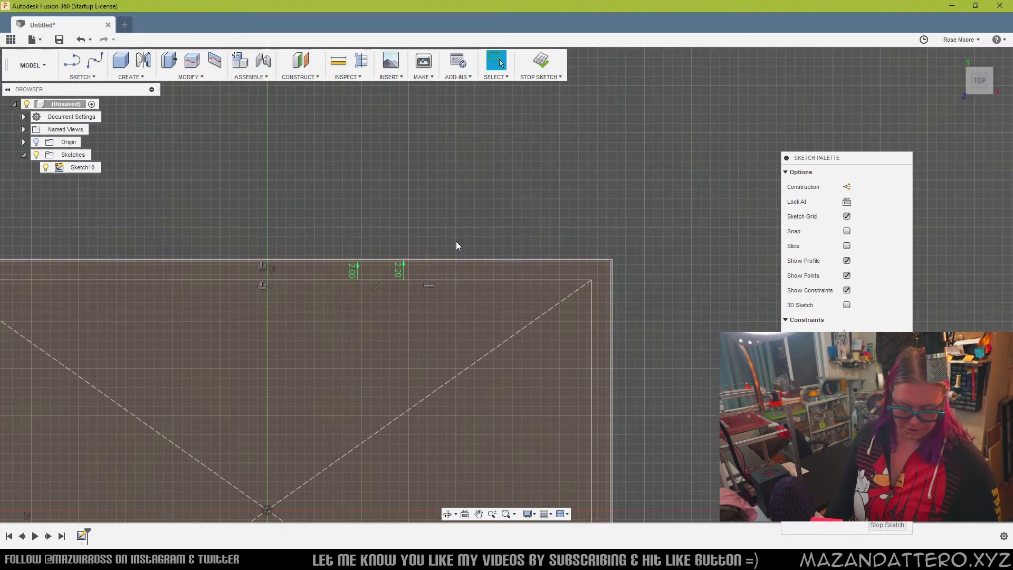
key(o)
click(457, 280)
drag(457, 270, 457, 245)
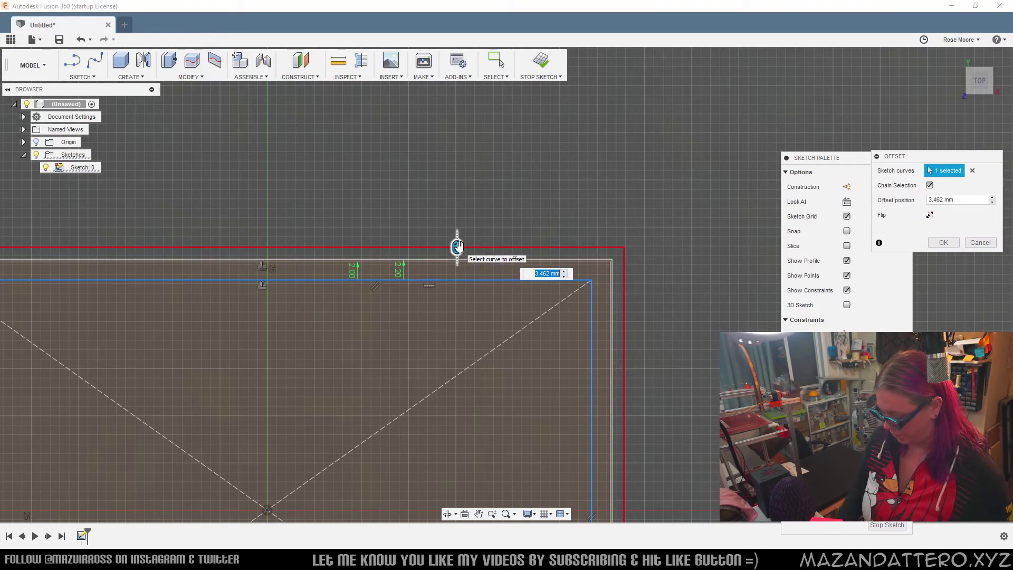
text(4.2)
key(Return)
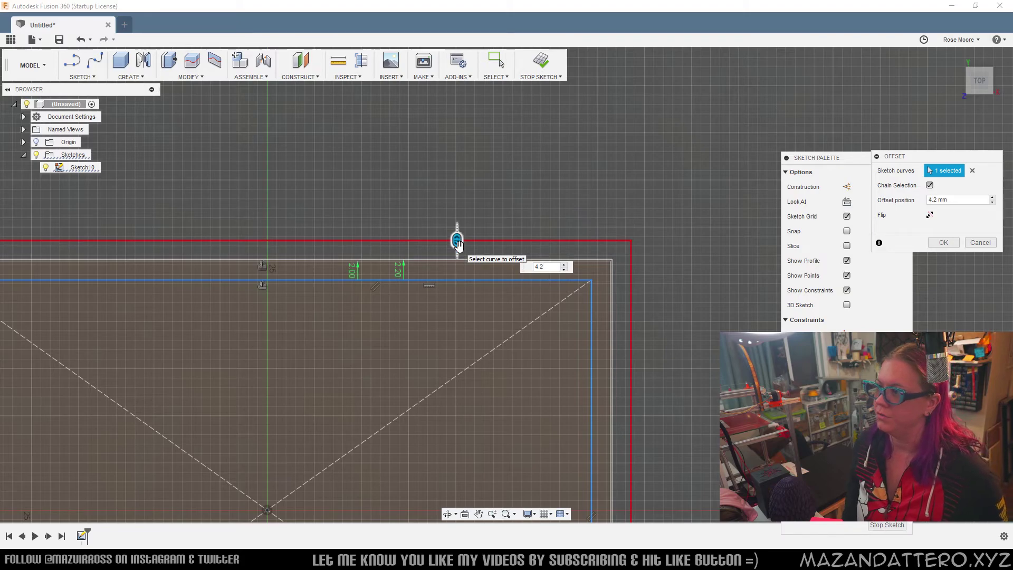
Examine the inner and outer wall profiles formed between the offset rectangles, then clear the selection
scroll(611, 288, up, 3)
click(577, 258)
middle_drag(578, 257, 371, 271)
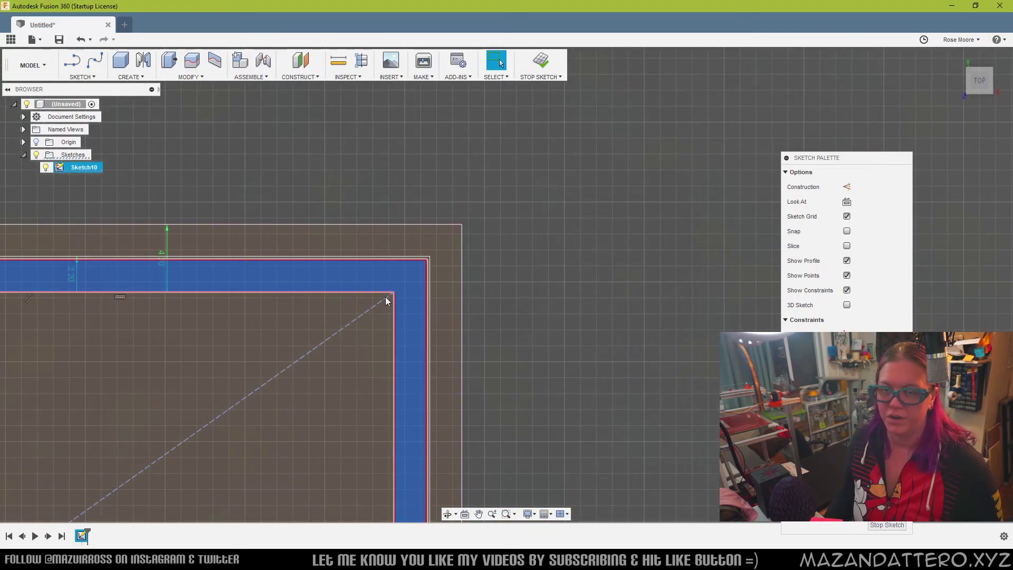
click(442, 245)
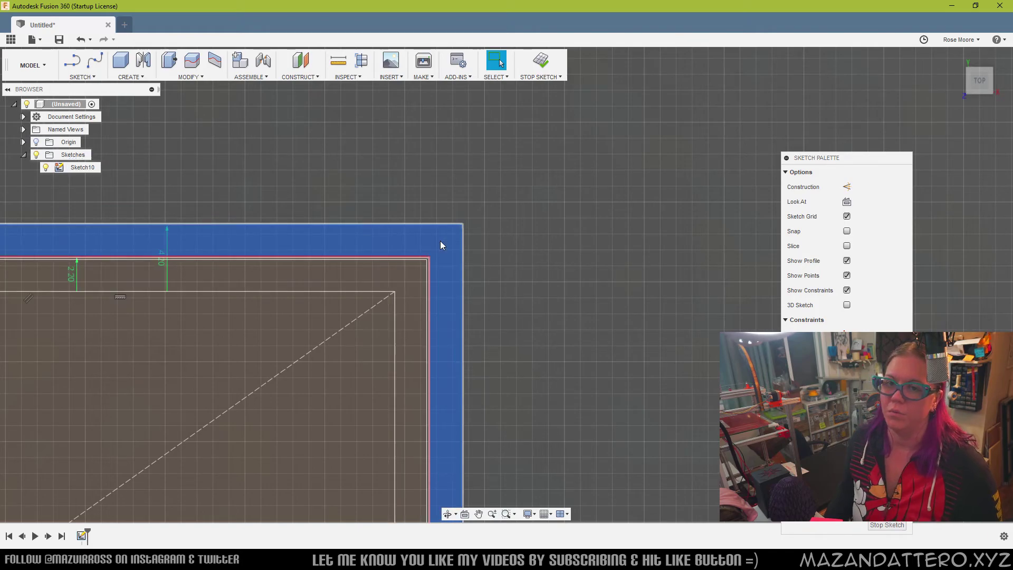
scroll(457, 244, down, 4)
middle_drag(404, 305, 520, 287)
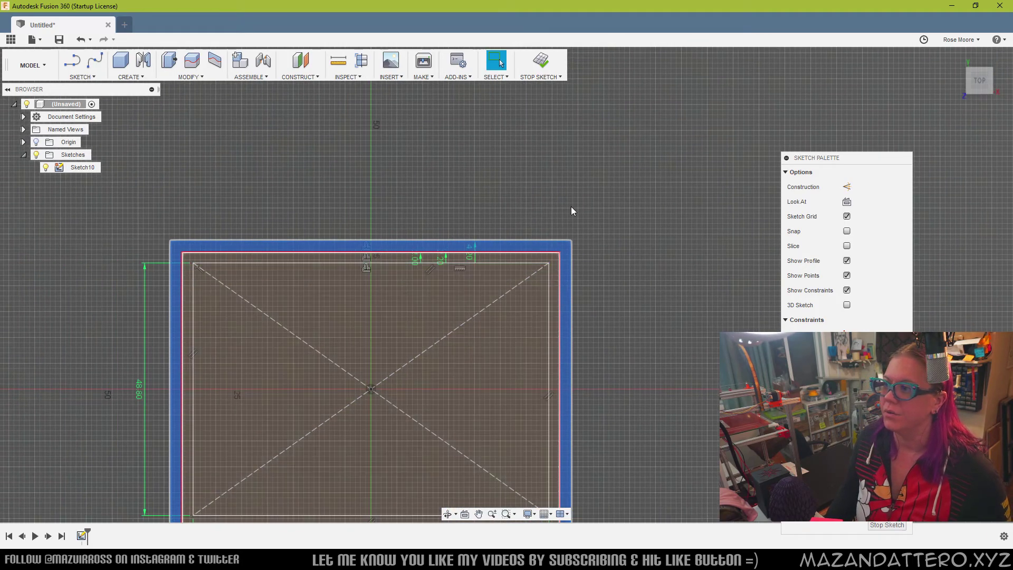
click(568, 210)
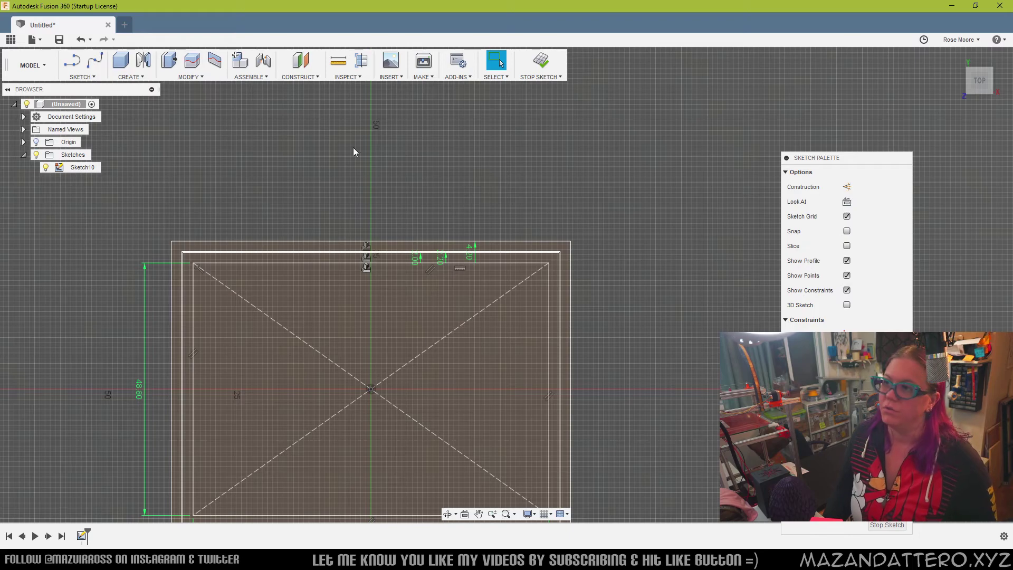
Extrude the inner rectangle together with its surrounding 2 mm ring by 1 mm as a new body
click(140, 79)
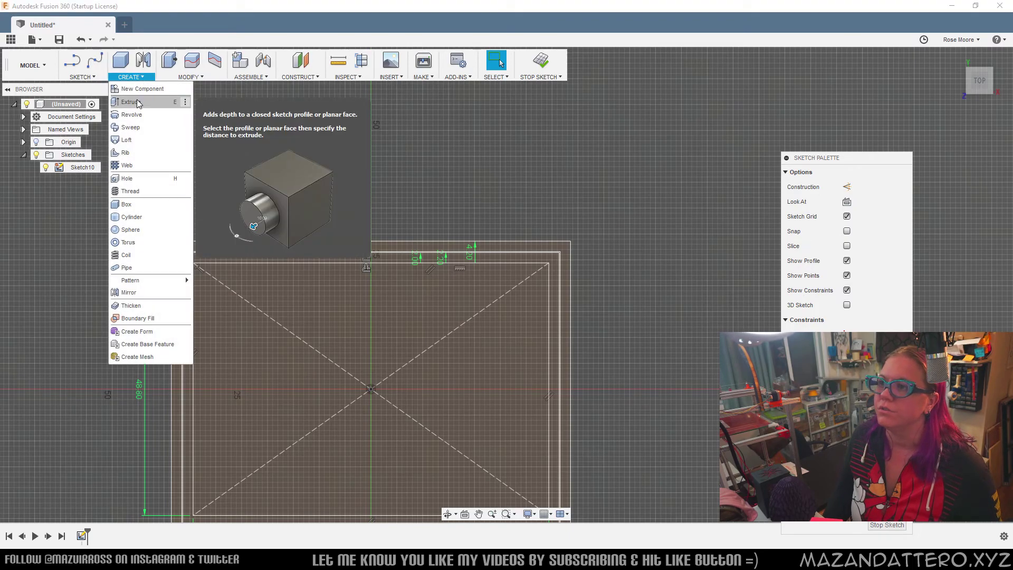
click(138, 103)
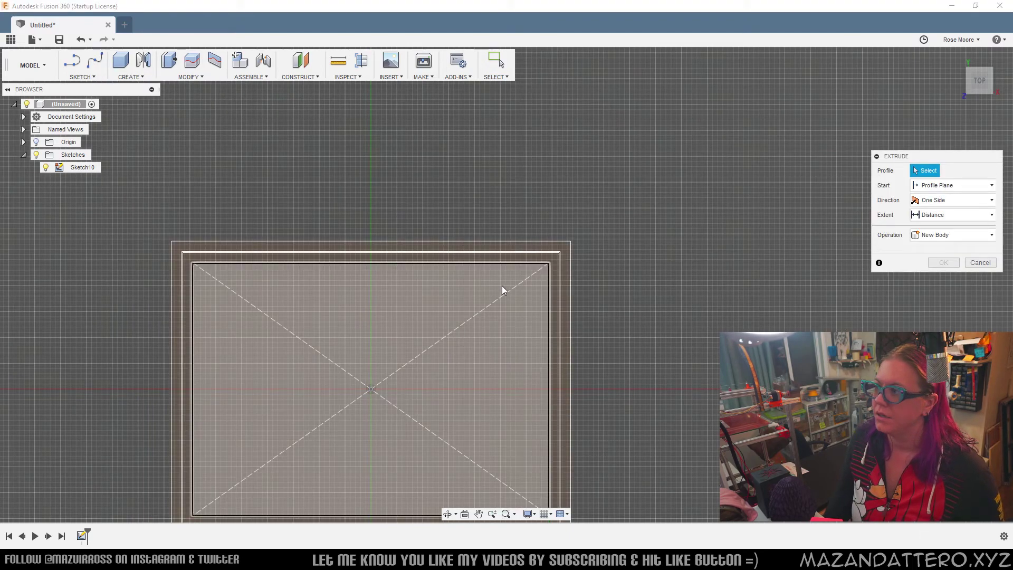
click(504, 289)
scroll(581, 274, up, 4)
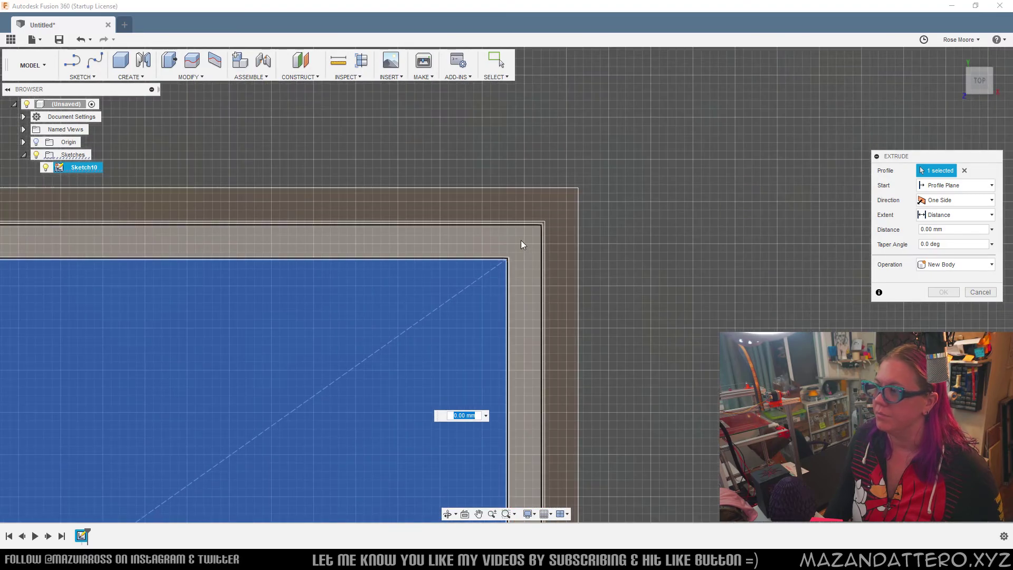
click(520, 241)
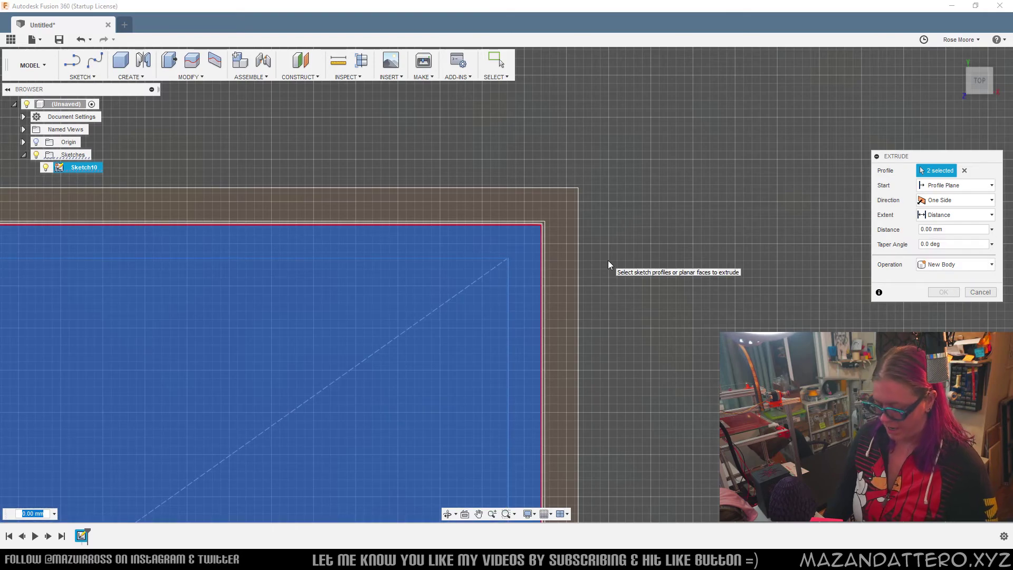
text(1)
click(944, 292)
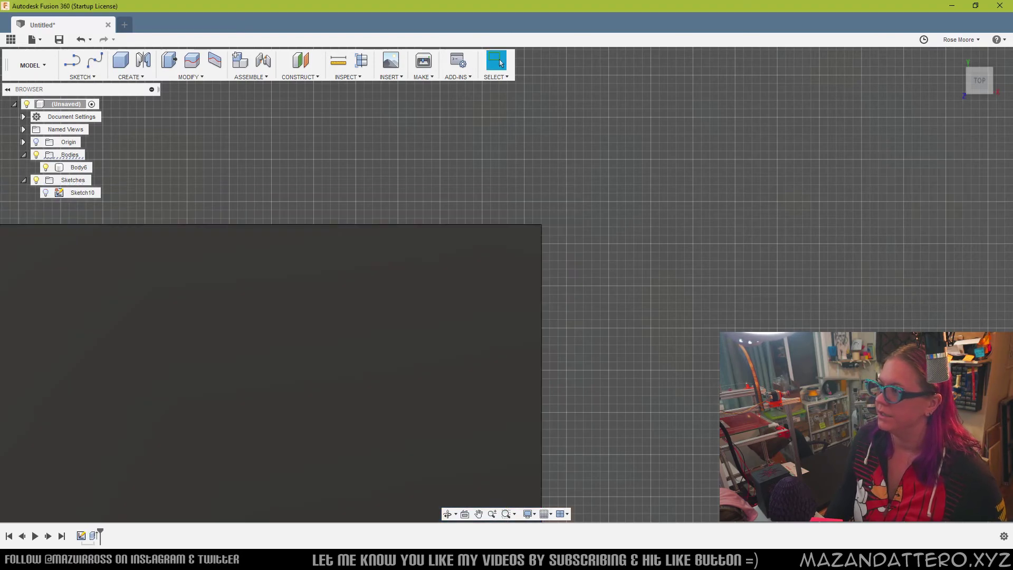
Make the base sketch visible again over the extruded floor
scroll(600, 309, down, 5)
middle_drag(615, 355, 662, 278)
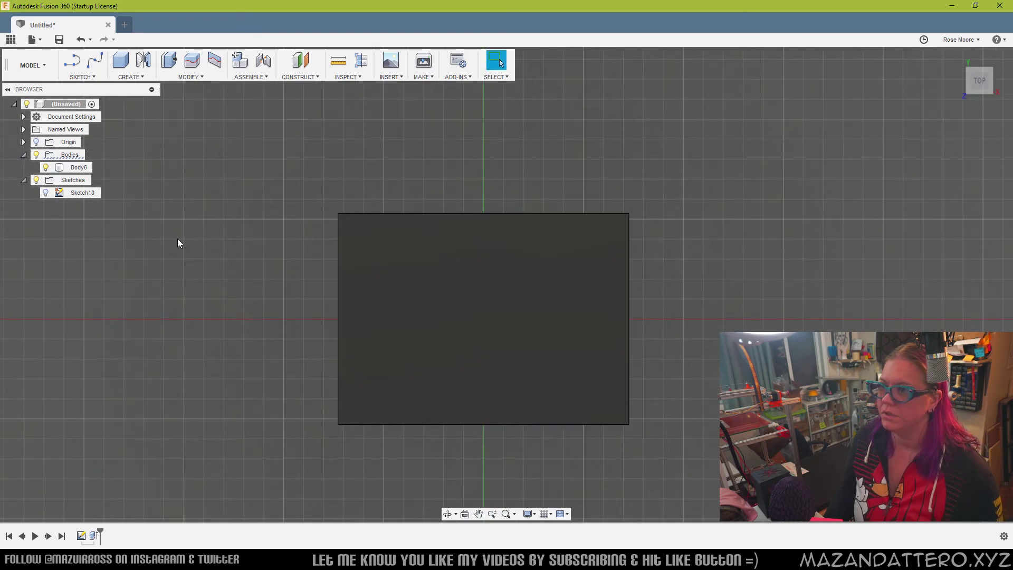
click(46, 192)
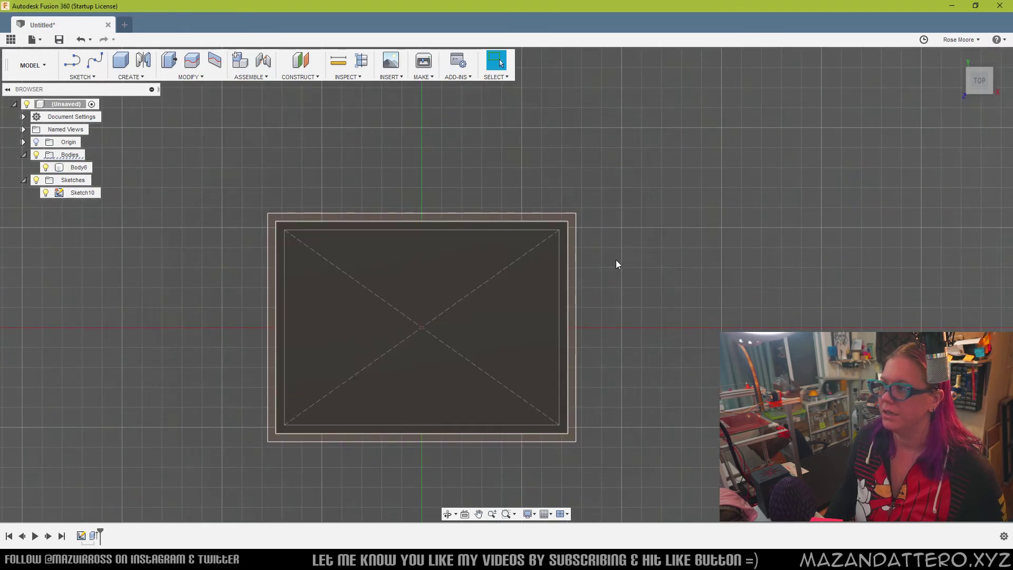
Extrude the 2 mm ring around the inner rectangle upward 93.7 mm, joined to the floor body
scroll(567, 229, up, 3)
click(559, 233)
scroll(560, 223, up, 1)
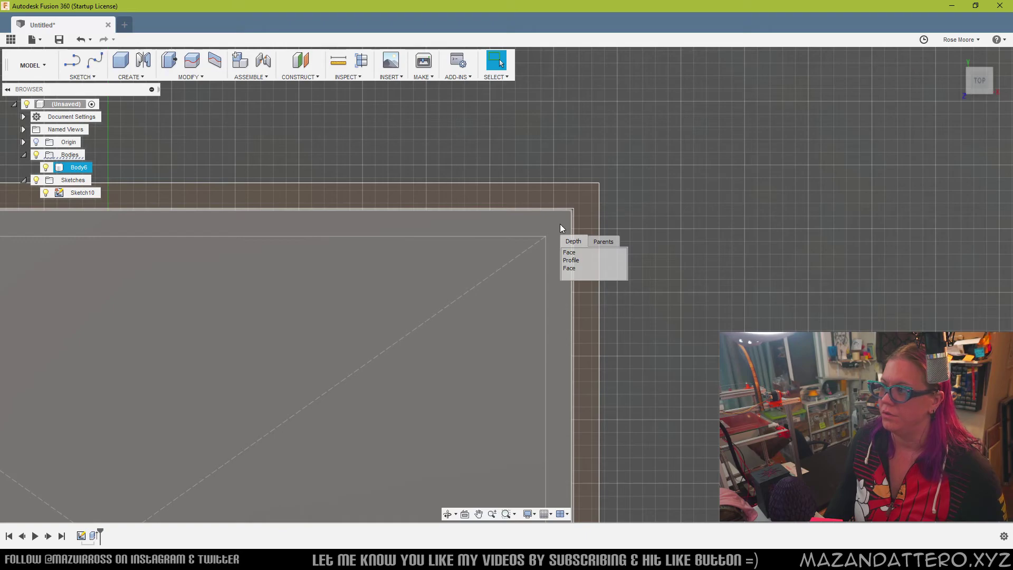
click(581, 261)
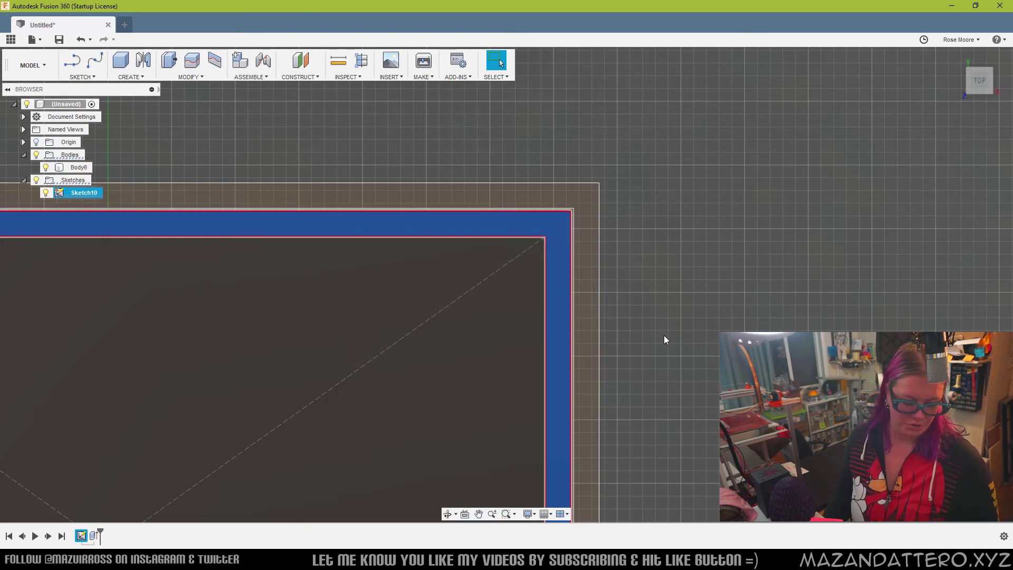
key(e)
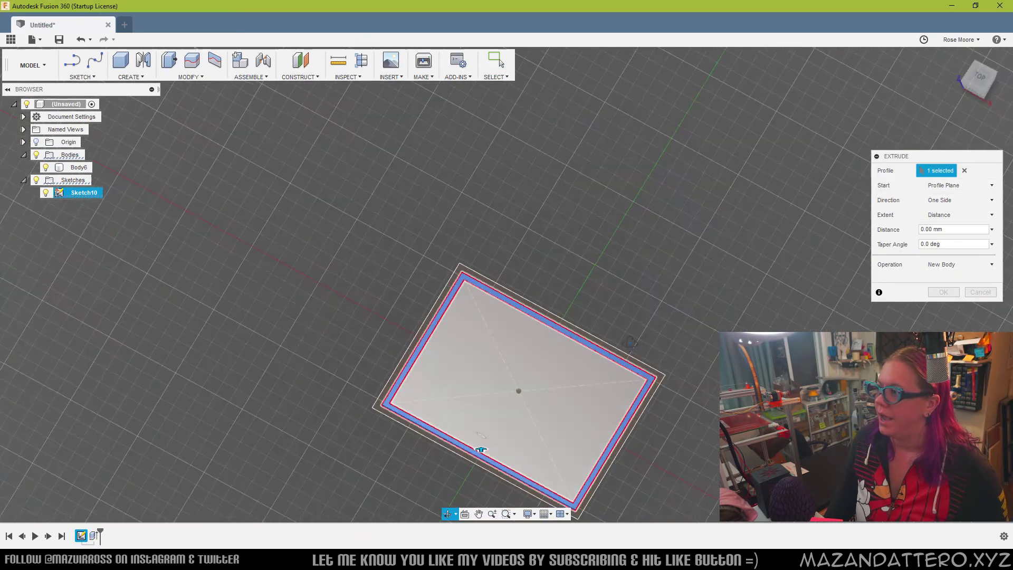
scroll(568, 301, up, 5)
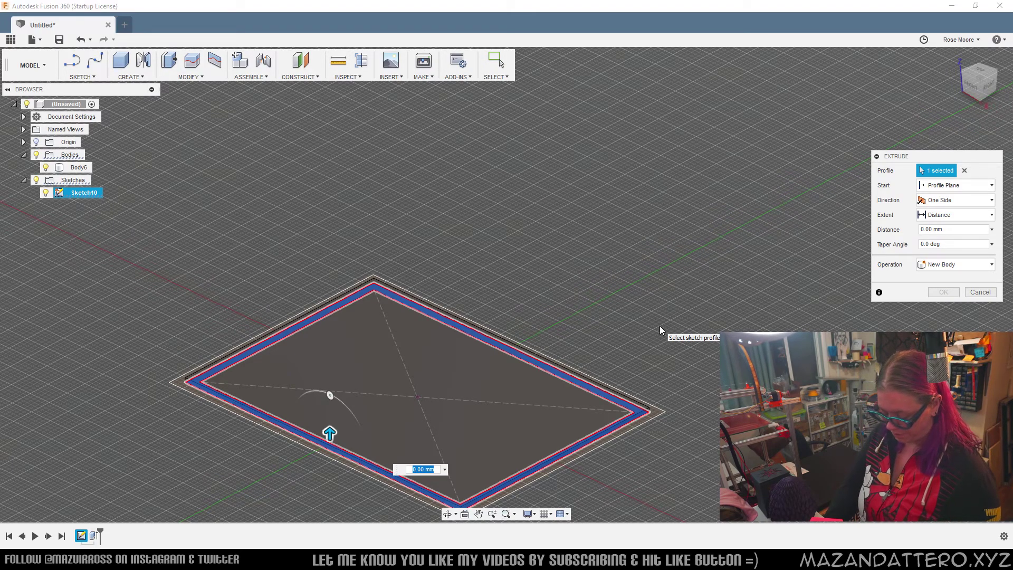
text(93.7)
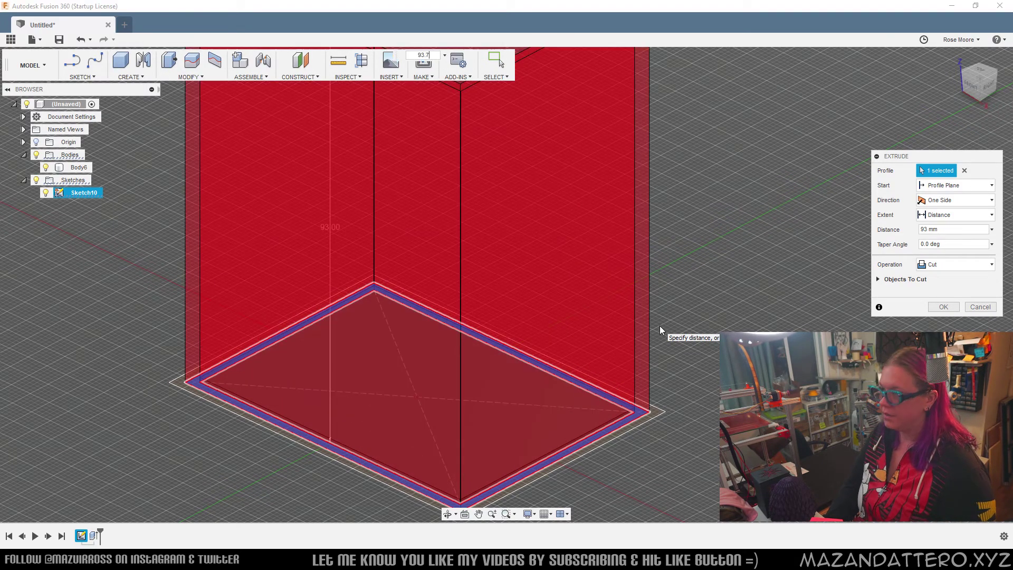
scroll(647, 320, down, 5)
click(960, 264)
click(956, 279)
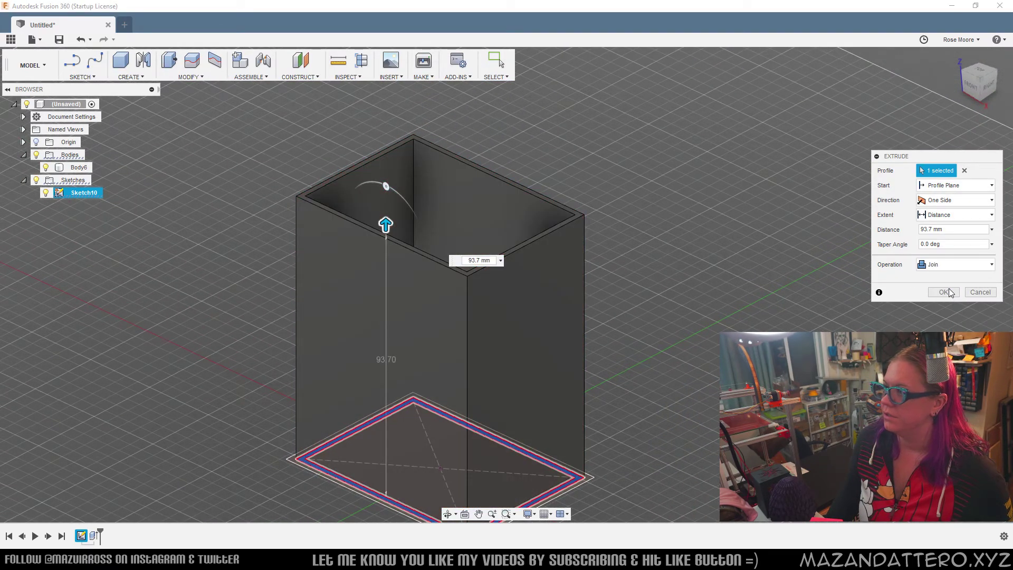
click(954, 306)
Begin a new extrusion with all four nested base sketch profiles selected: outer ring, narrow gap ring, wall ring and inner rectangle
scroll(515, 398, up, 5)
mouse_move(470, 464)
middle_down()
mouse_move(511, 412)
mouse_move(489, 372)
middle_up()
click(489, 371)
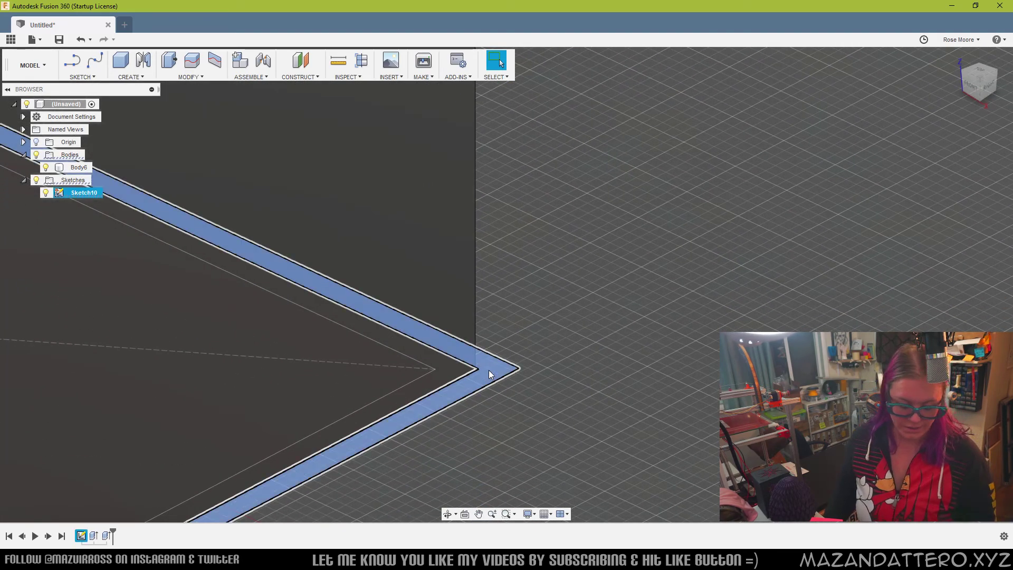
key(e)
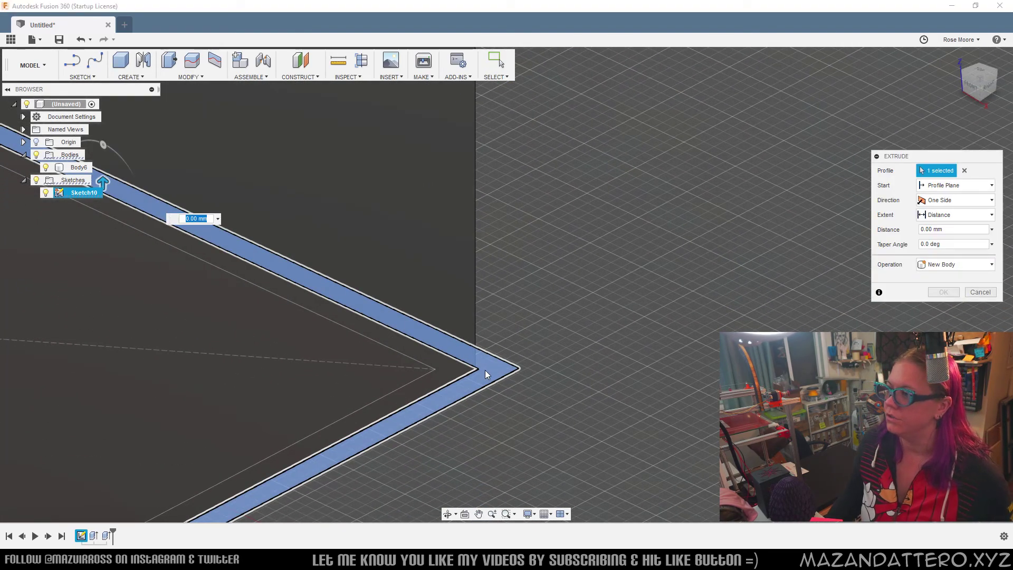
click(444, 373)
scroll(465, 373, up, 5)
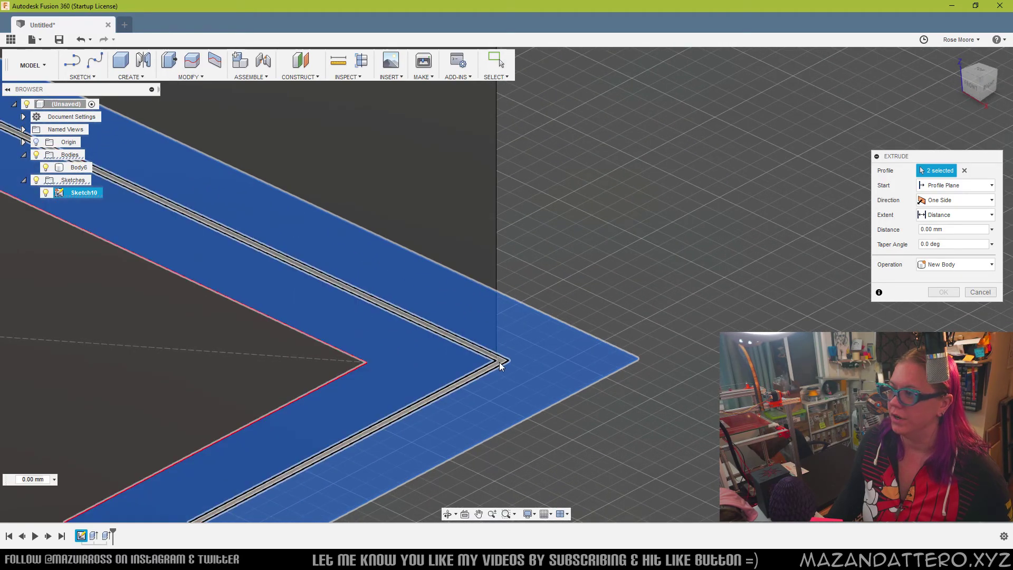
click(501, 362)
click(350, 365)
scroll(656, 364, down, 6)
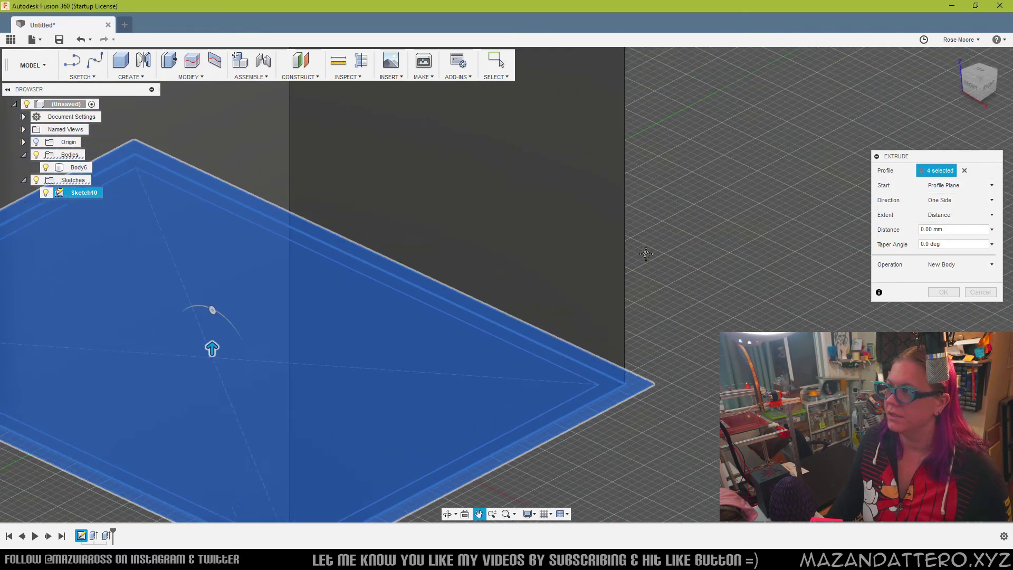
middle_drag(692, 137, 648, 351)
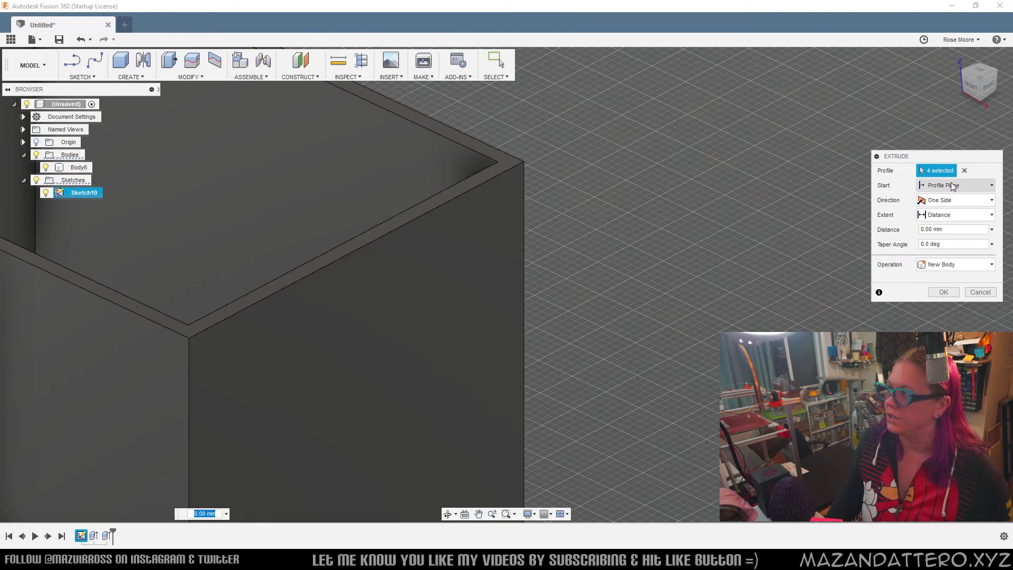
Start the four-profile extrusion from the box's top rim and extrude it 1 mm as a new body
click(955, 186)
click(945, 225)
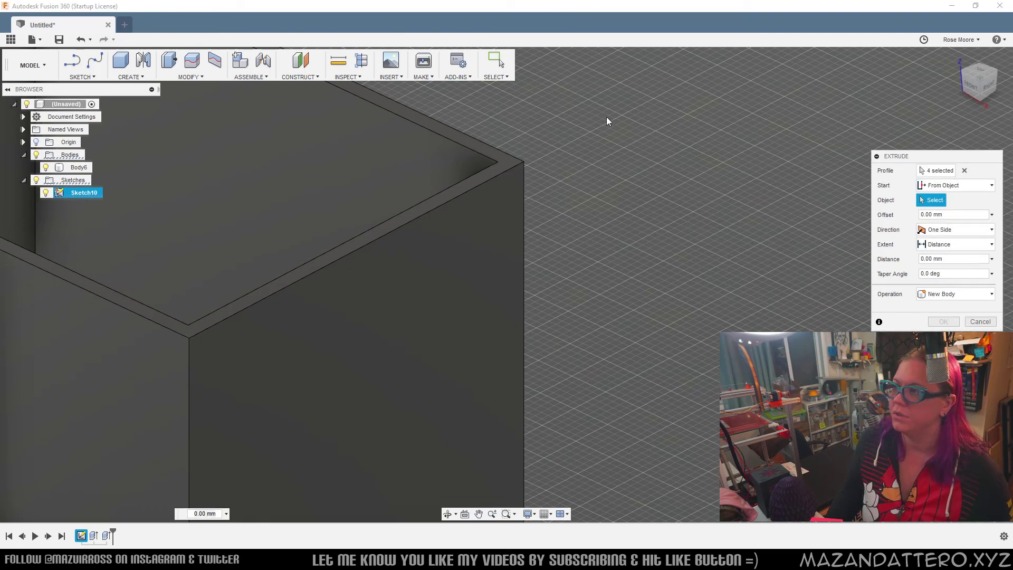
click(511, 165)
scroll(579, 211, down, 4)
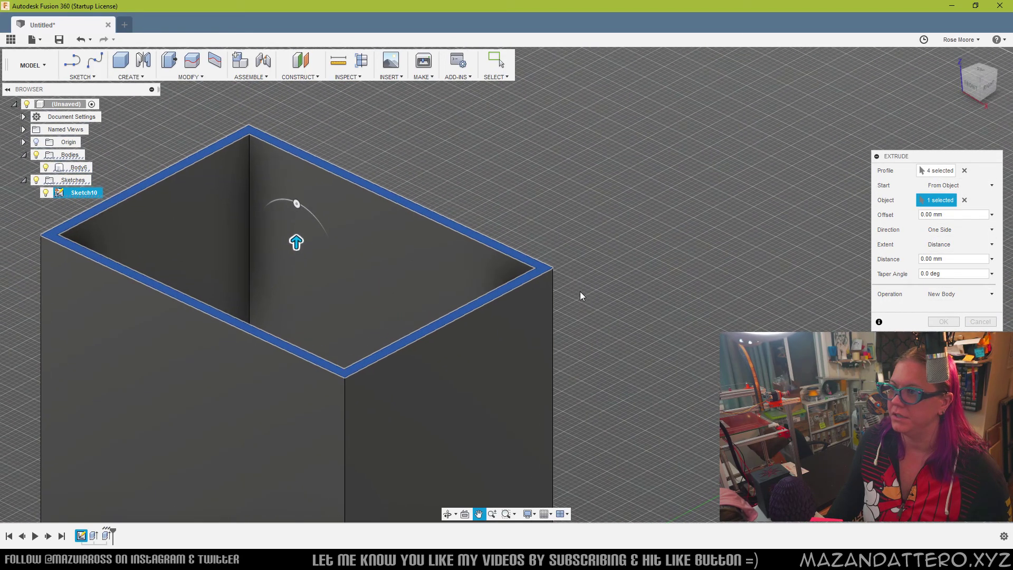
text(1)
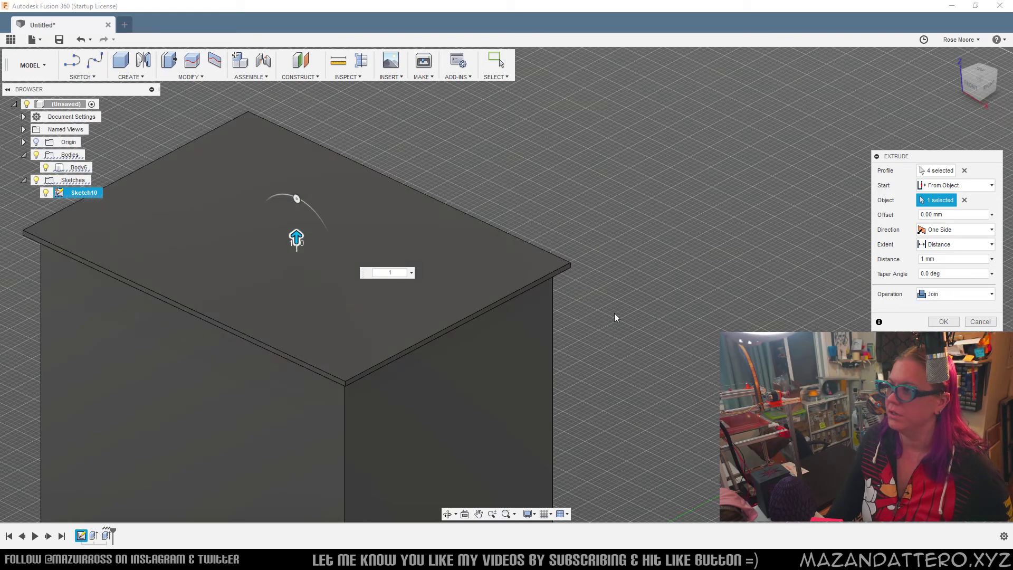
click(956, 294)
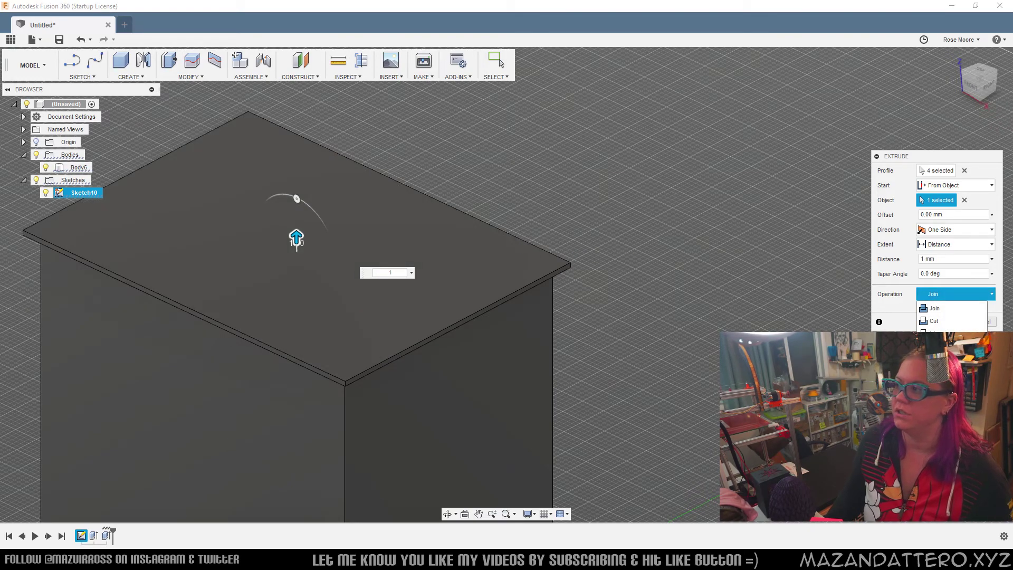
click(942, 347)
click(947, 321)
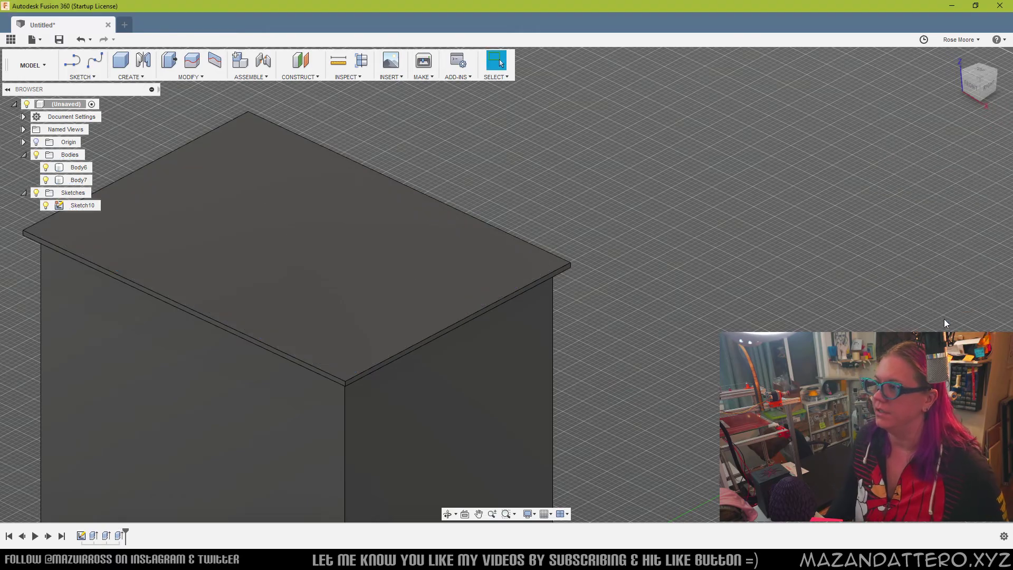
Begin extruding the outermost ring profile of the base sketch, starting from the underside of the lid plate
scroll(535, 275, down, 5)
scroll(509, 350, up, 6)
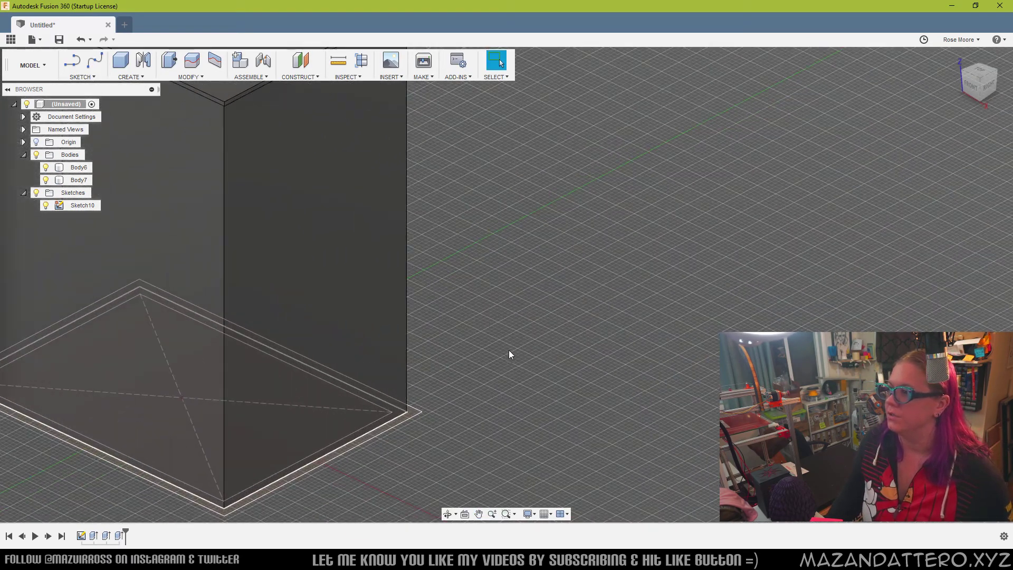
scroll(413, 414, up, 2)
click(410, 409)
right_click(410, 410)
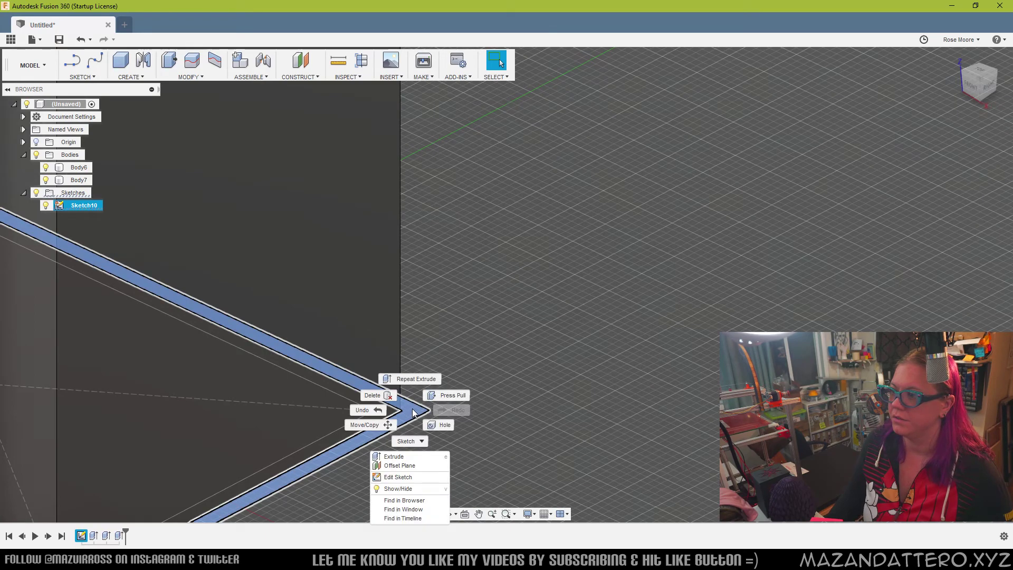
click(426, 388)
scroll(462, 300, down, 4)
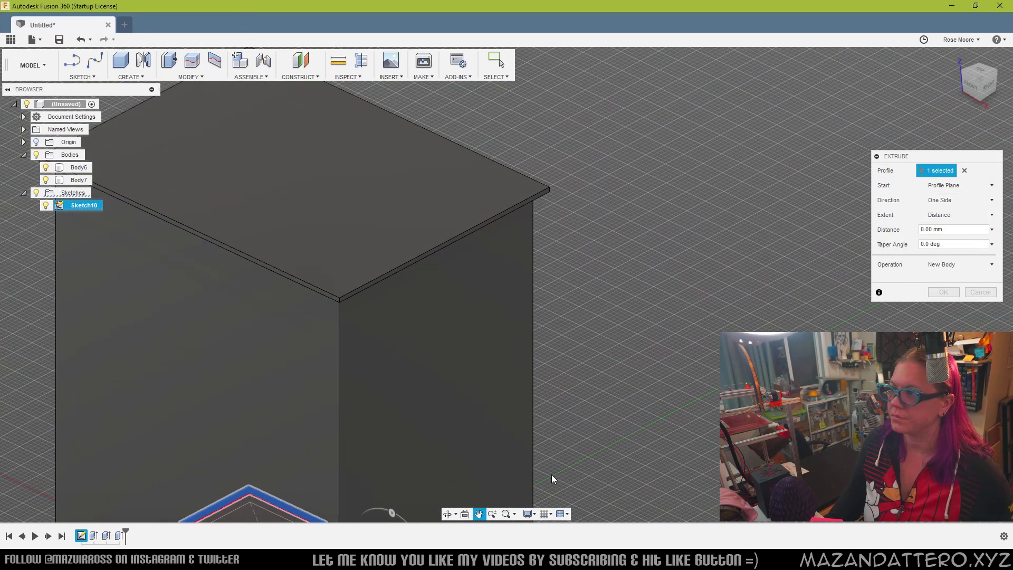
click(966, 186)
click(945, 225)
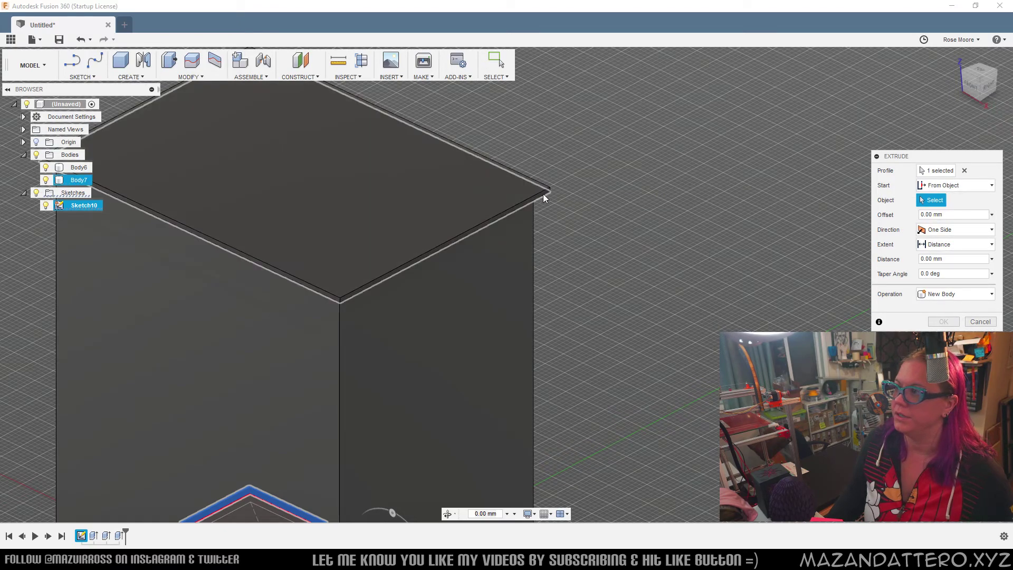
click(543, 195)
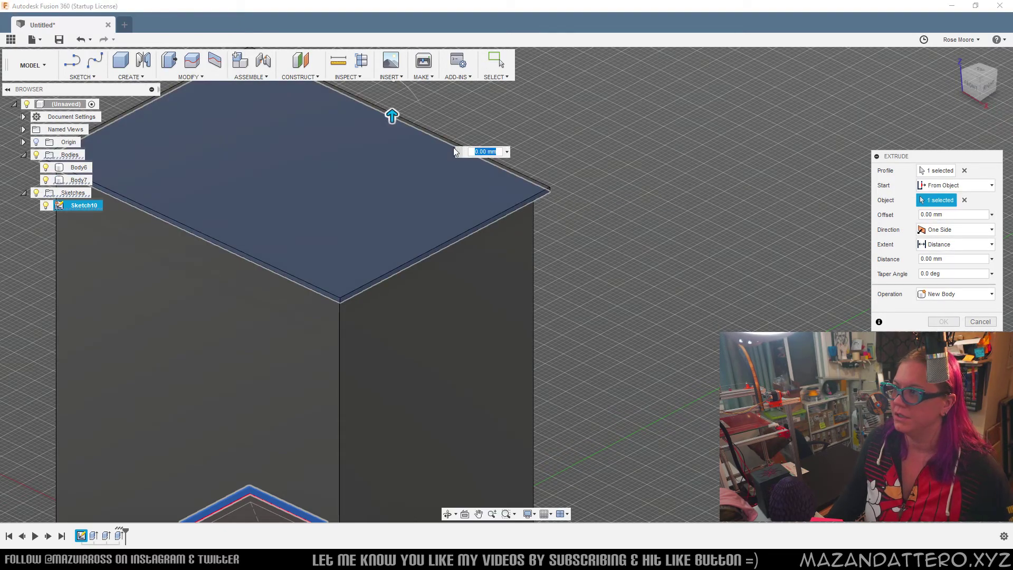
Set the outer ring's extrusion distance to -40 mm and join it to the lid as its side walls
drag(392, 113, 393, 203)
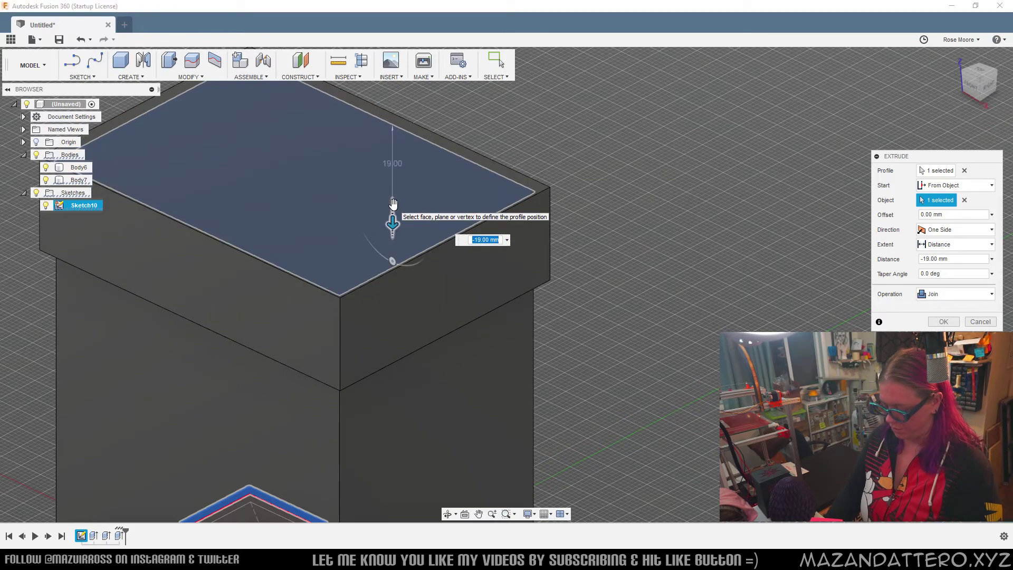
text(40)
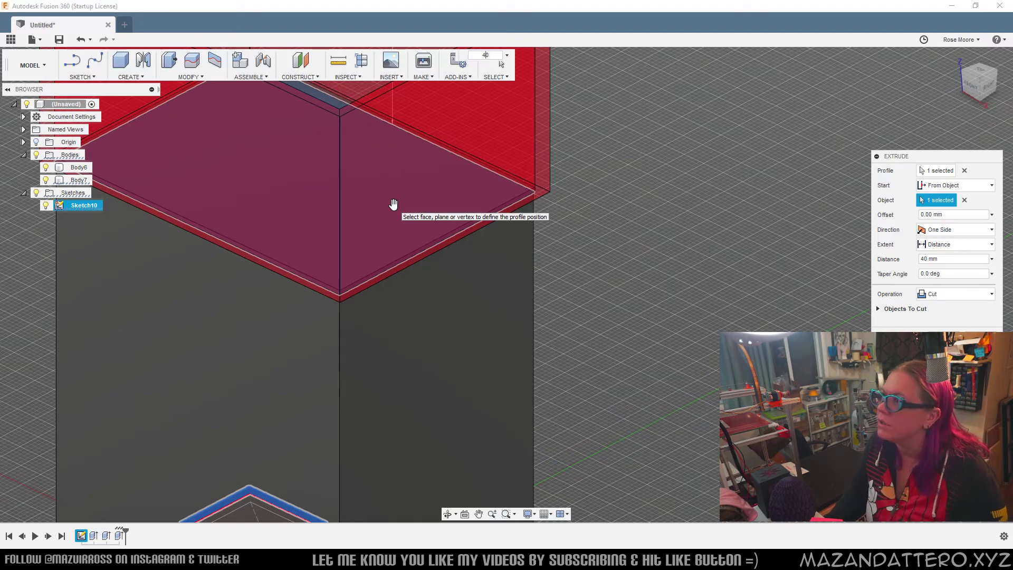
key(Home)
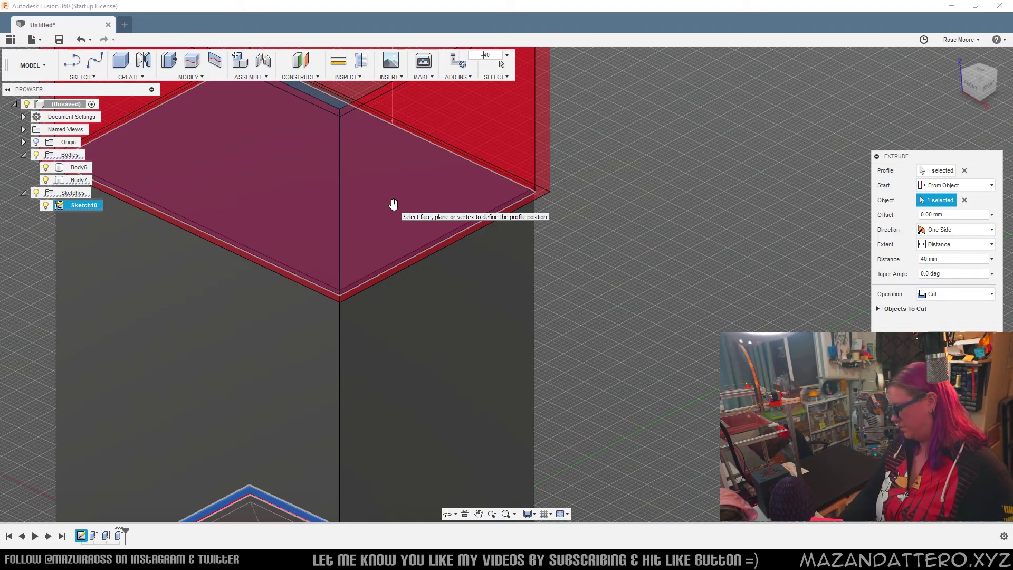
text(-)
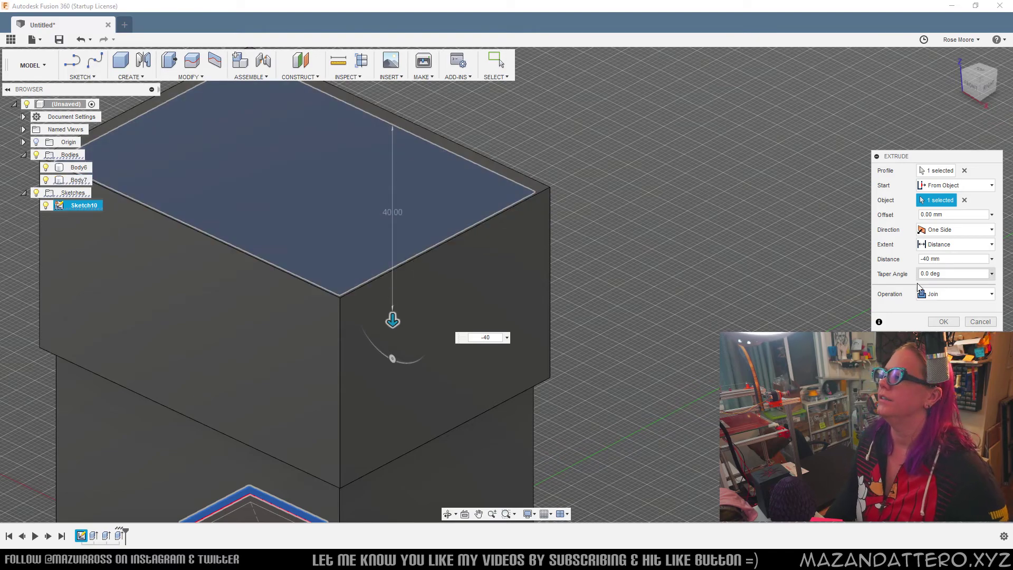
click(943, 321)
Hide the base sketch and the inner box body so only the lid body is displayed
key(F6)
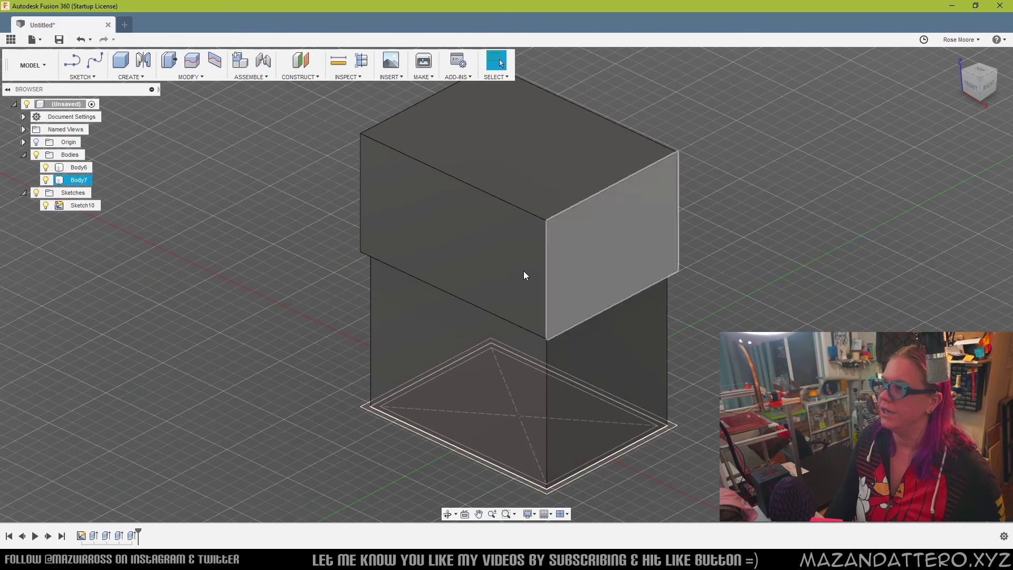
click(45, 207)
middle_drag(312, 398, 351, 424)
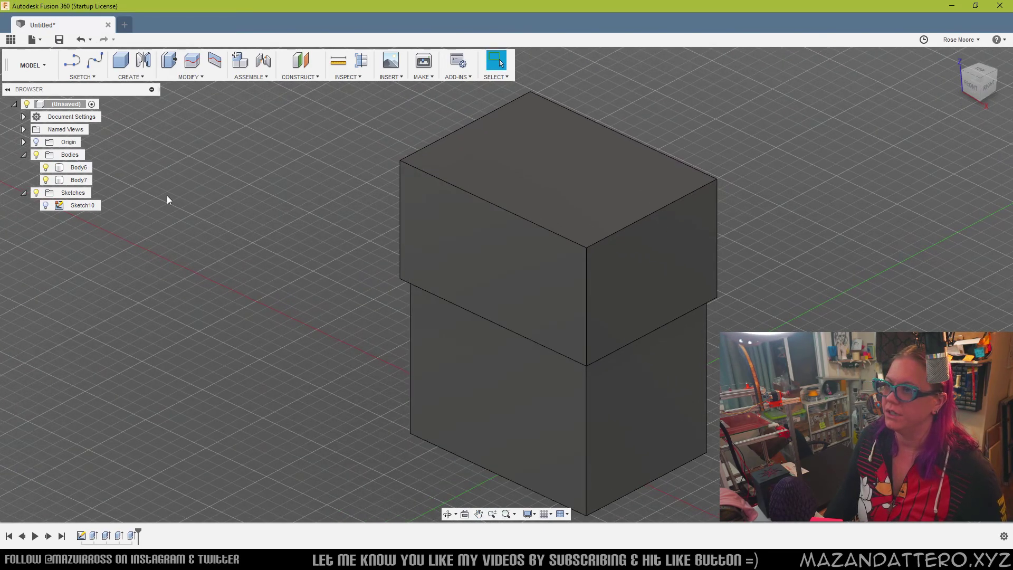
click(46, 167)
click(46, 167)
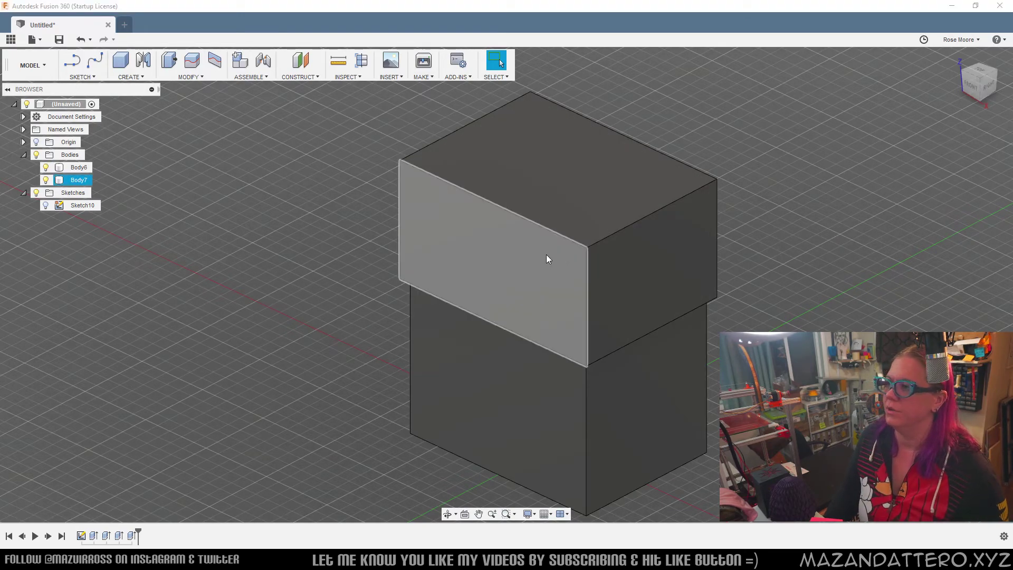
click(46, 169)
click(46, 168)
middle_drag(697, 276, 613, 371)
Cut a 44.786 mm diameter cylinder, height -100 mm, through the lid, centred on the lower edge midpoint of its short side
click(135, 78)
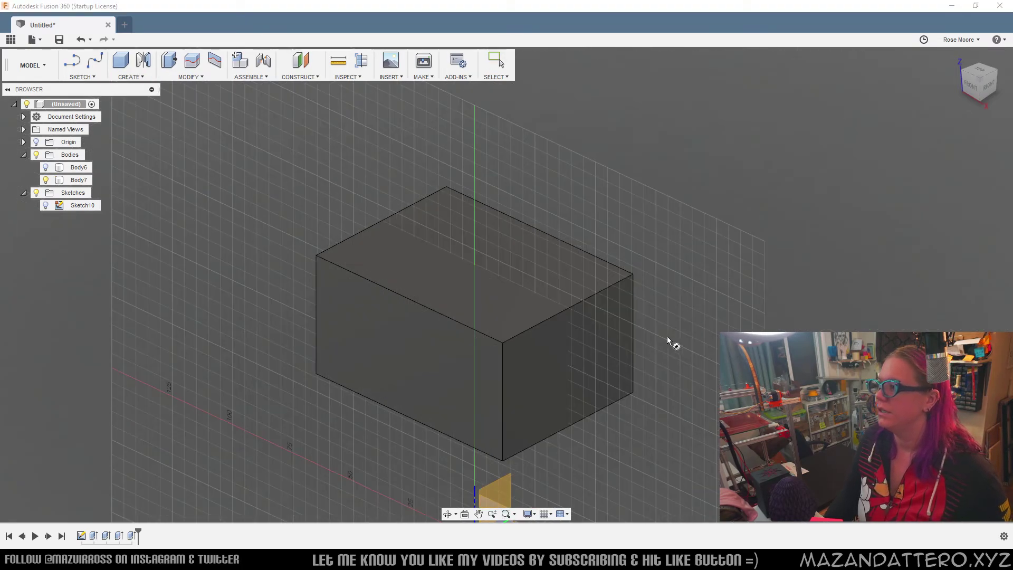
click(594, 364)
click(593, 360)
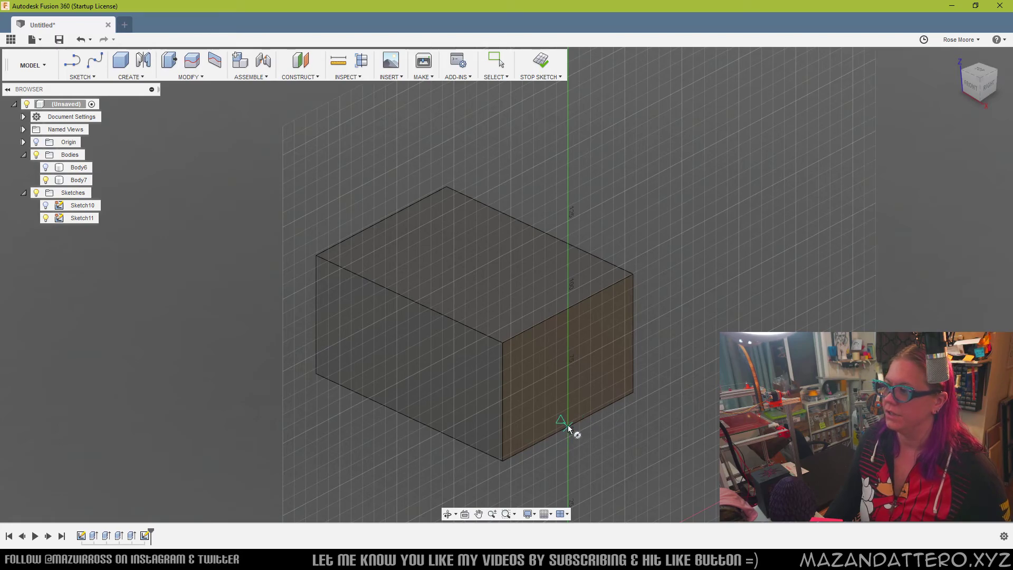
click(568, 425)
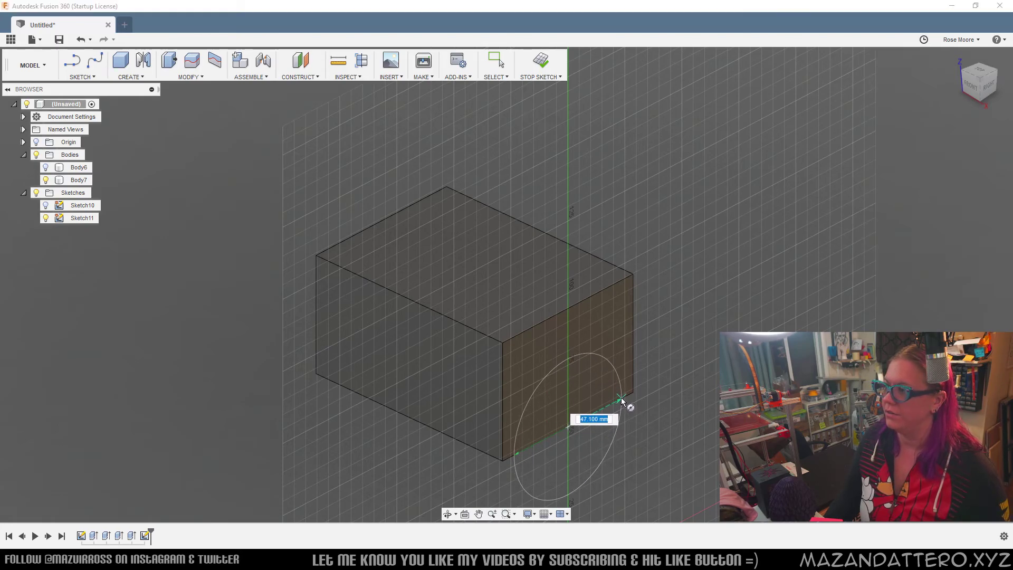
click(619, 399)
drag(587, 436, 318, 309)
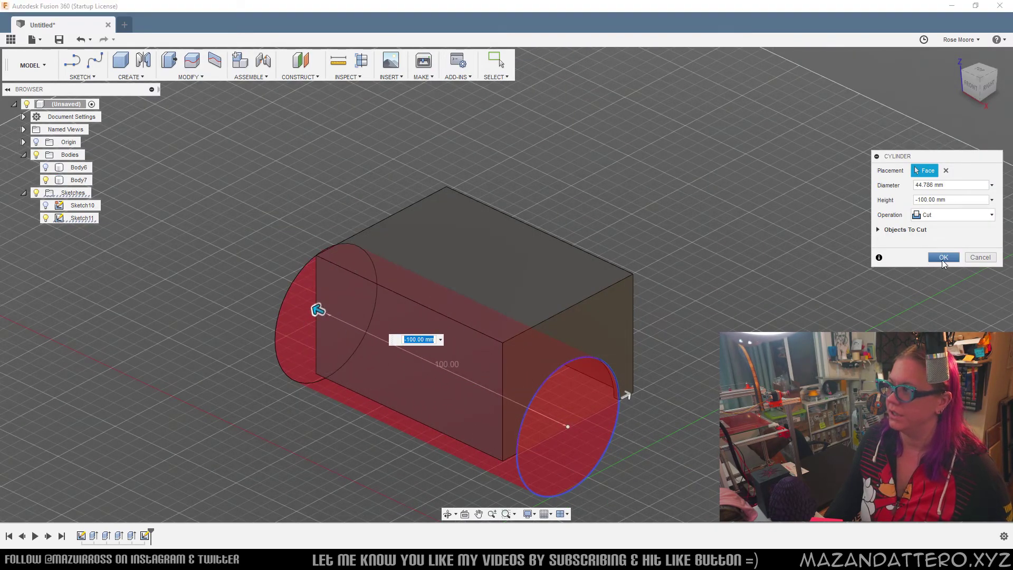
click(945, 257)
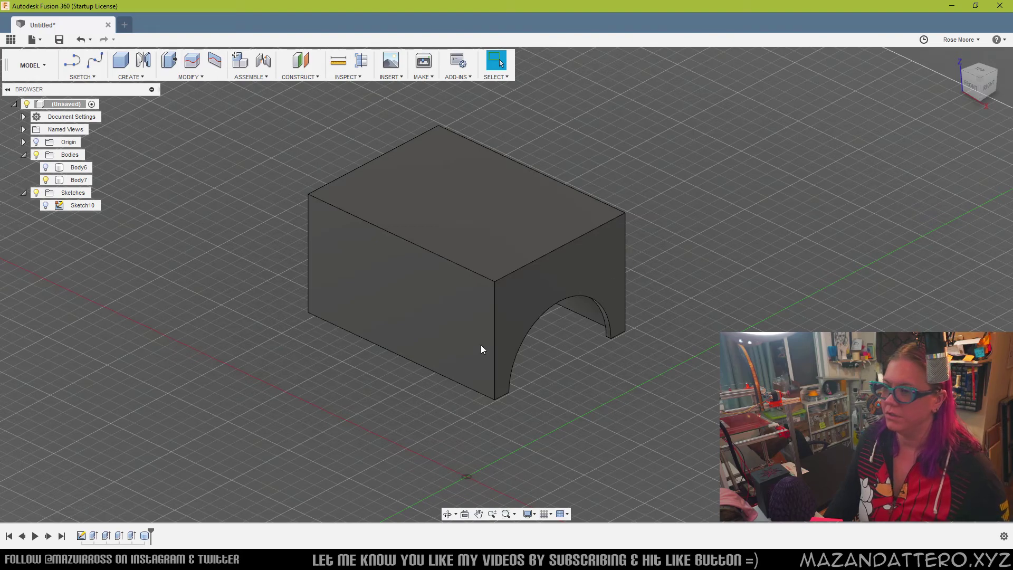
Hide the lid body and show the inner box body
click(49, 183)
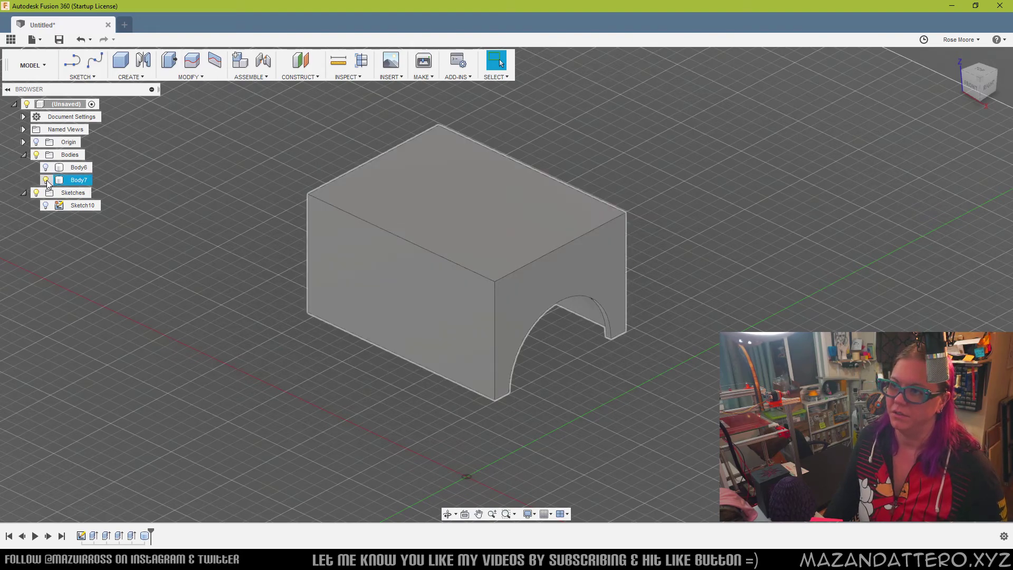
click(46, 180)
click(46, 167)
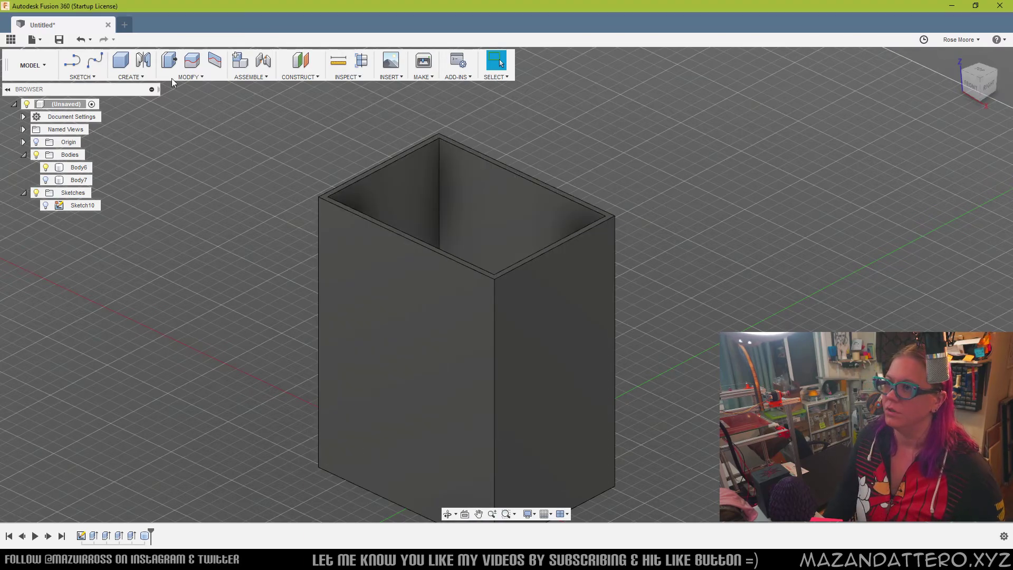
Cut a 52.66 mm diameter cylinder, height -55 mm, through the box, centred on the top edge midpoint of its long side
click(141, 78)
click(153, 218)
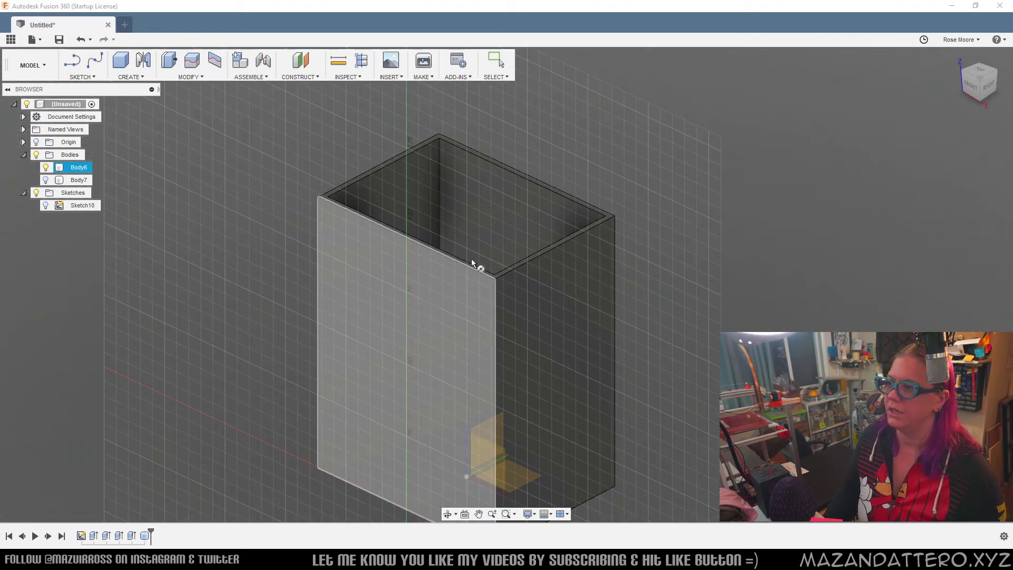
click(414, 281)
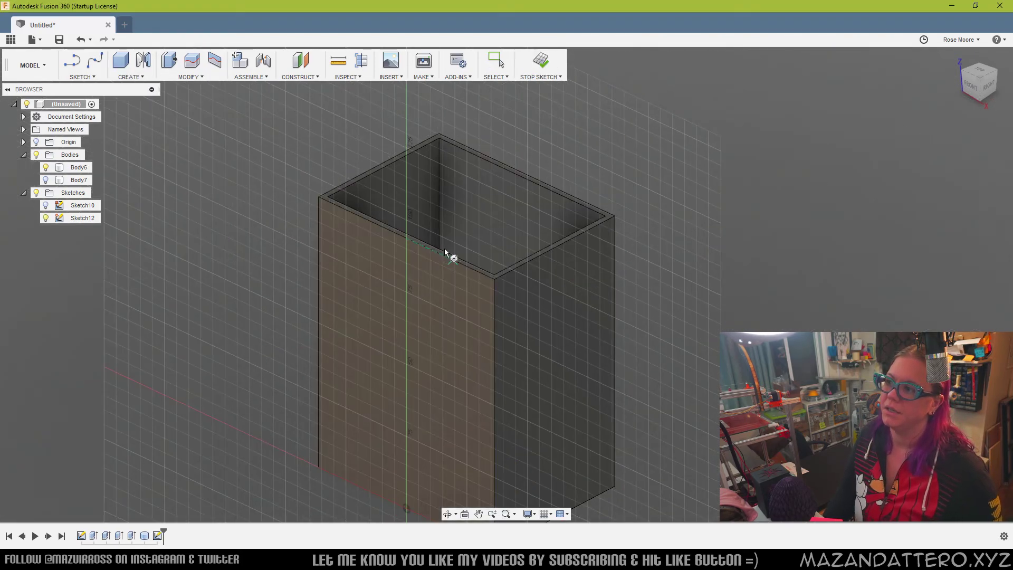
click(407, 236)
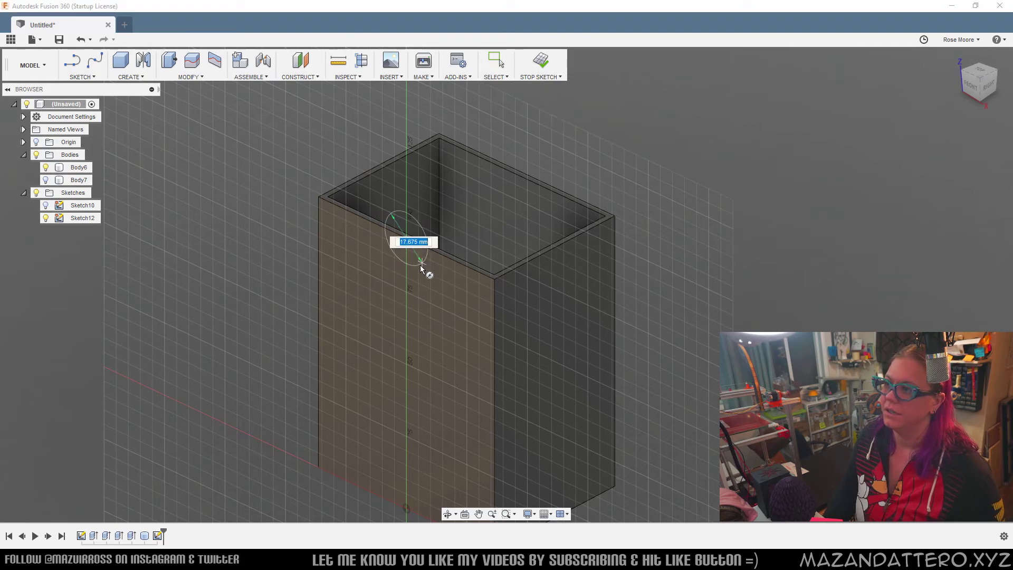
click(471, 270)
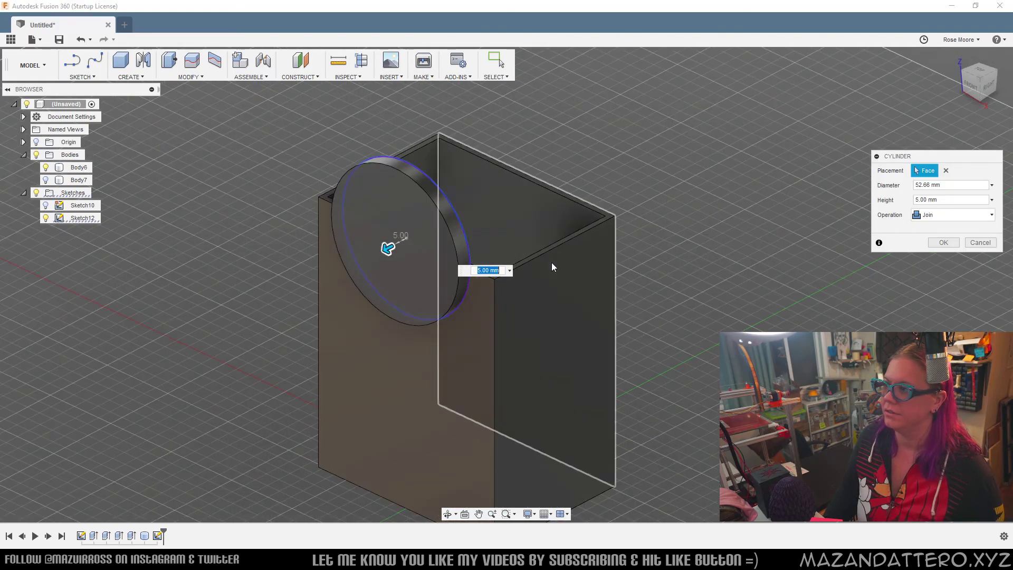
drag(477, 202, 538, 168)
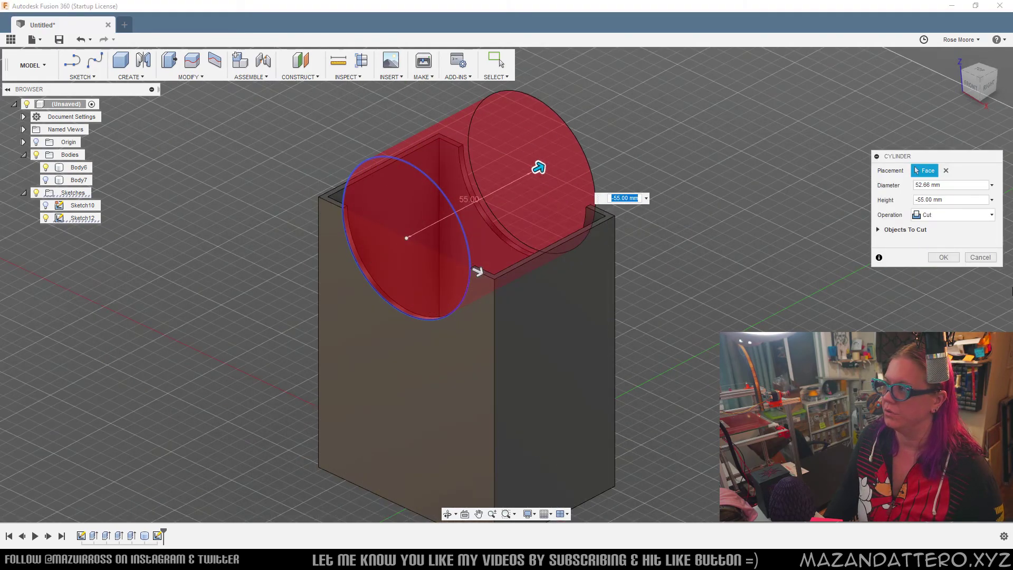
click(953, 260)
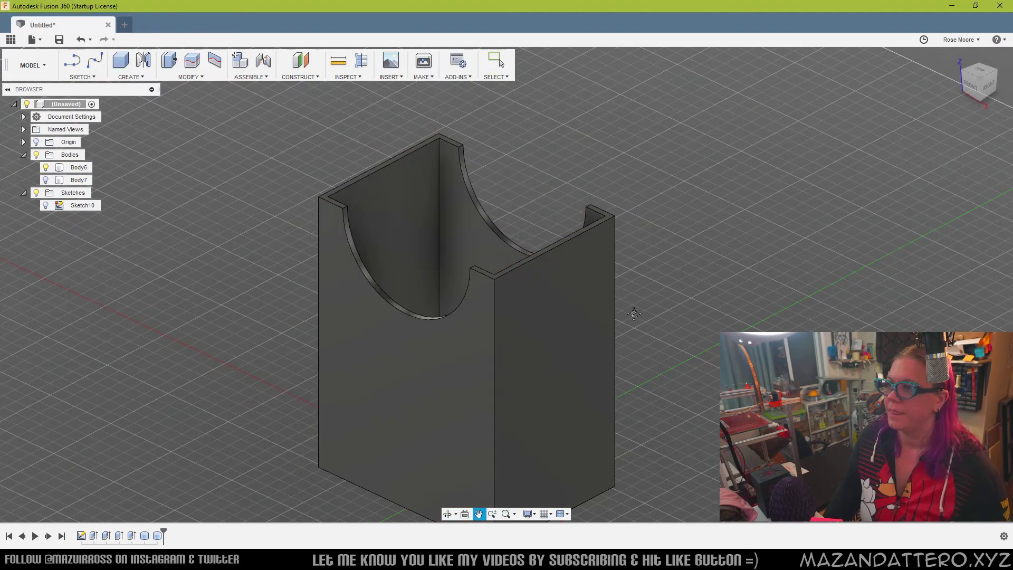
middle_drag(511, 197, 539, 175)
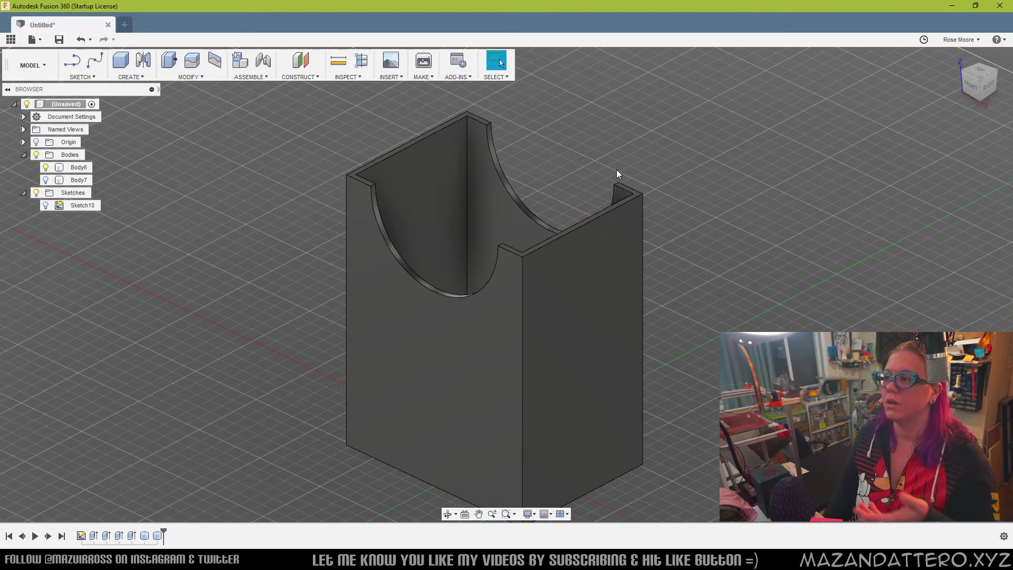
Show the lid body over the box and create a sketch on the lid's long side face
click(46, 180)
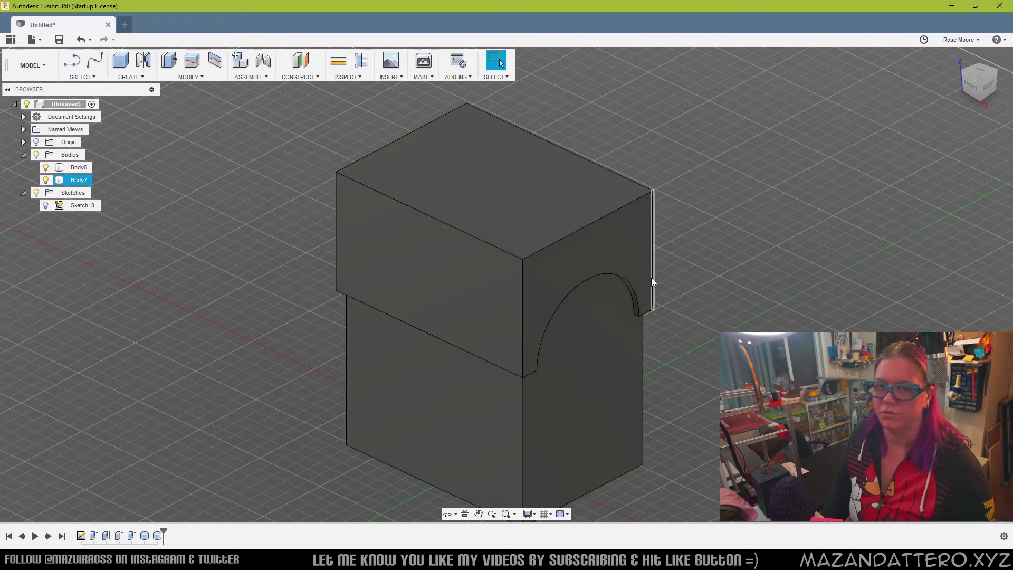
middle_drag(381, 341, 393, 352)
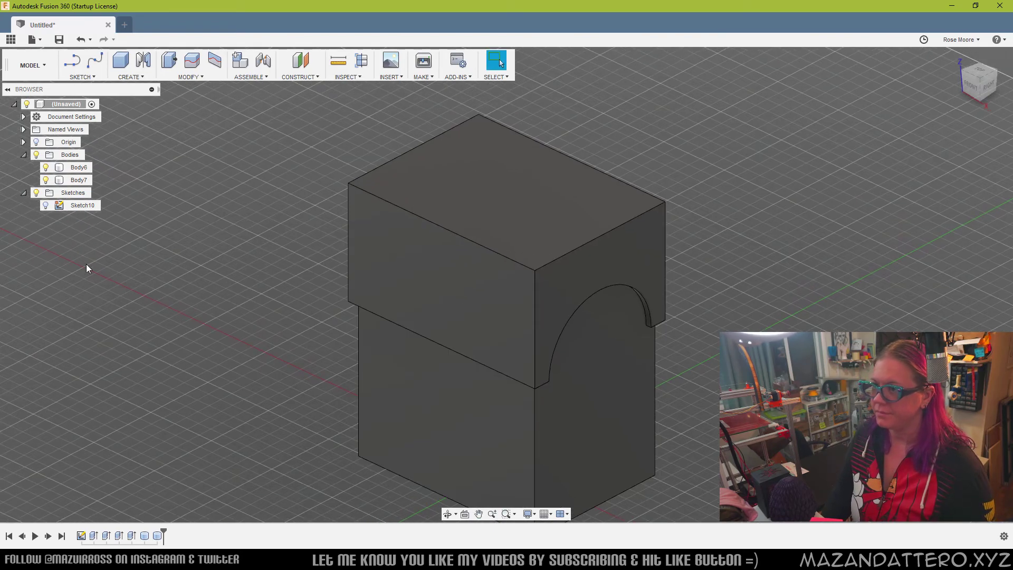
right_click(453, 277)
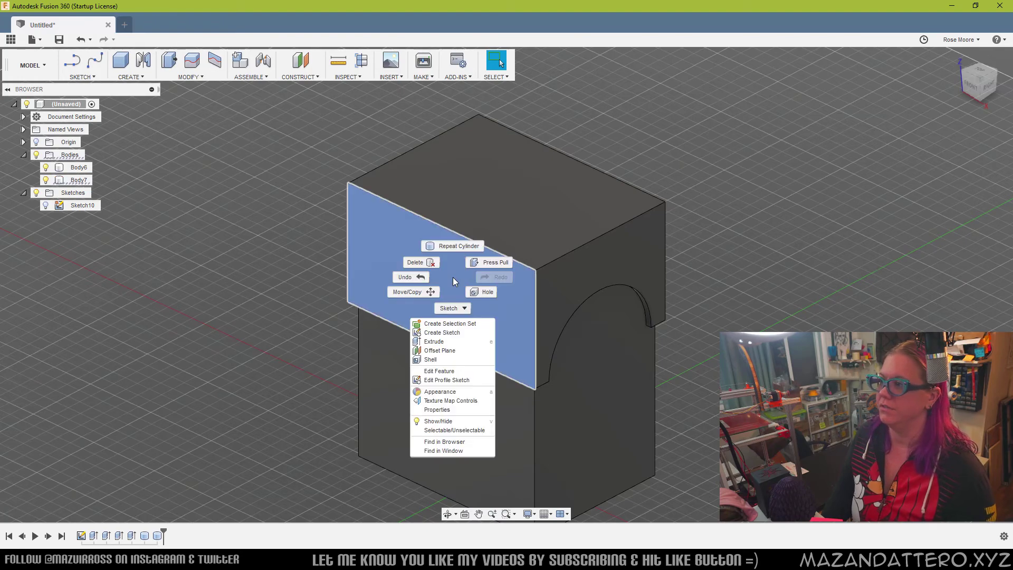
click(441, 333)
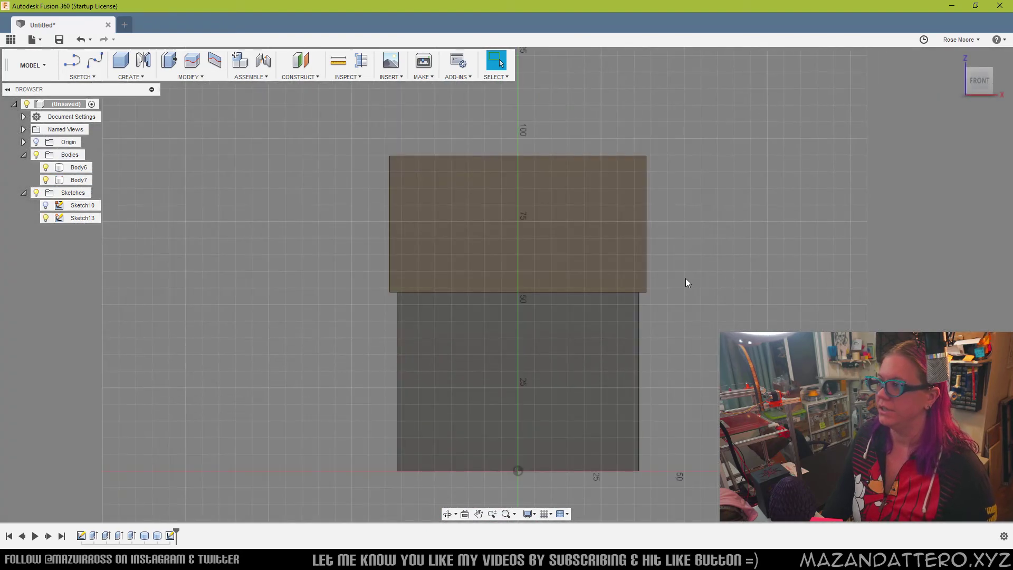
middle_drag(603, 297, 590, 300)
scroll(391, 274, up, 2)
middle_drag(324, 213, 310, 245)
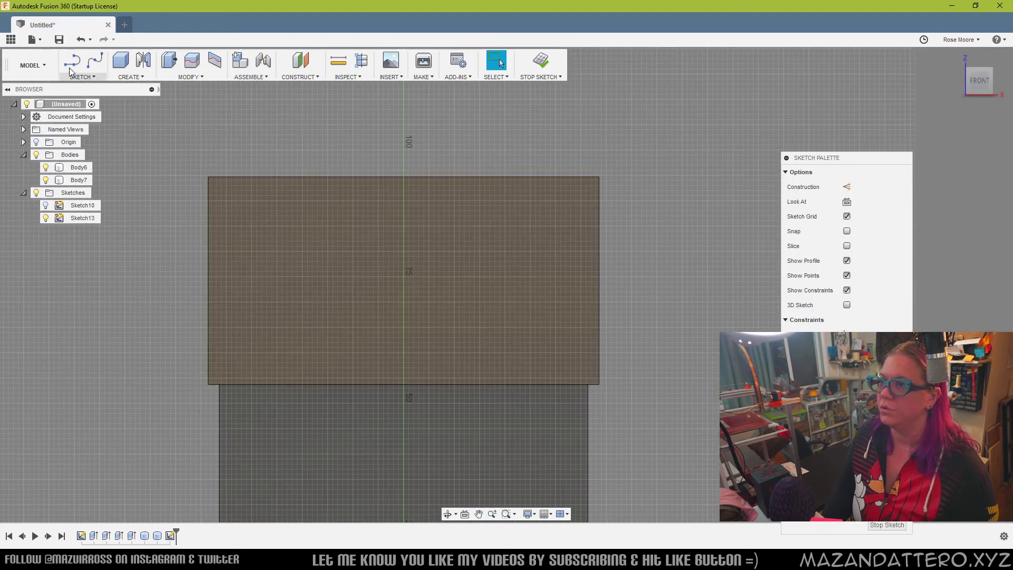
Sketch a horizontal center point slot near the face's lower edge, about 13.8 mm from centre to arc centre and 6 mm wide
click(85, 80)
mouse_move(104, 176)
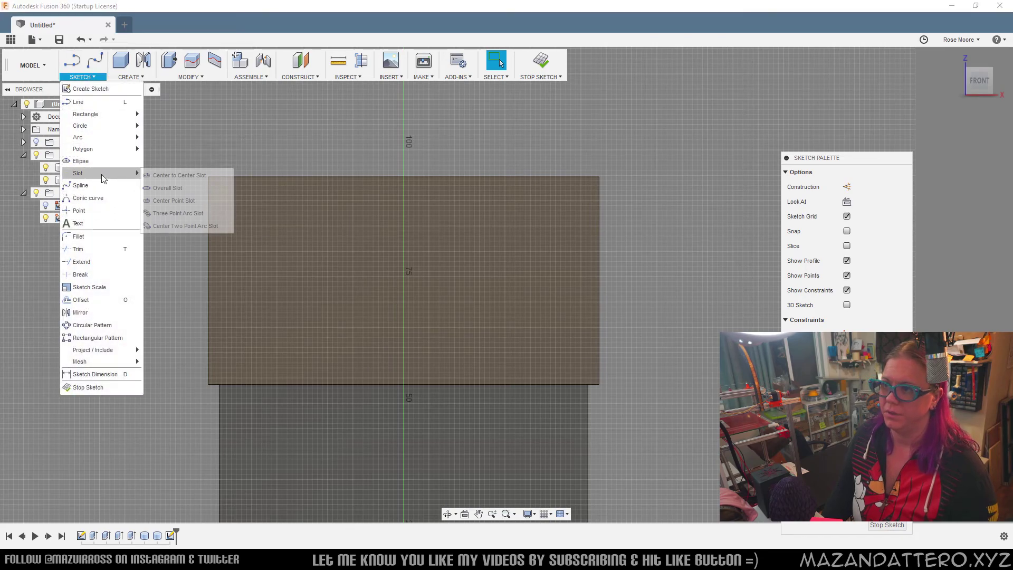
click(175, 203)
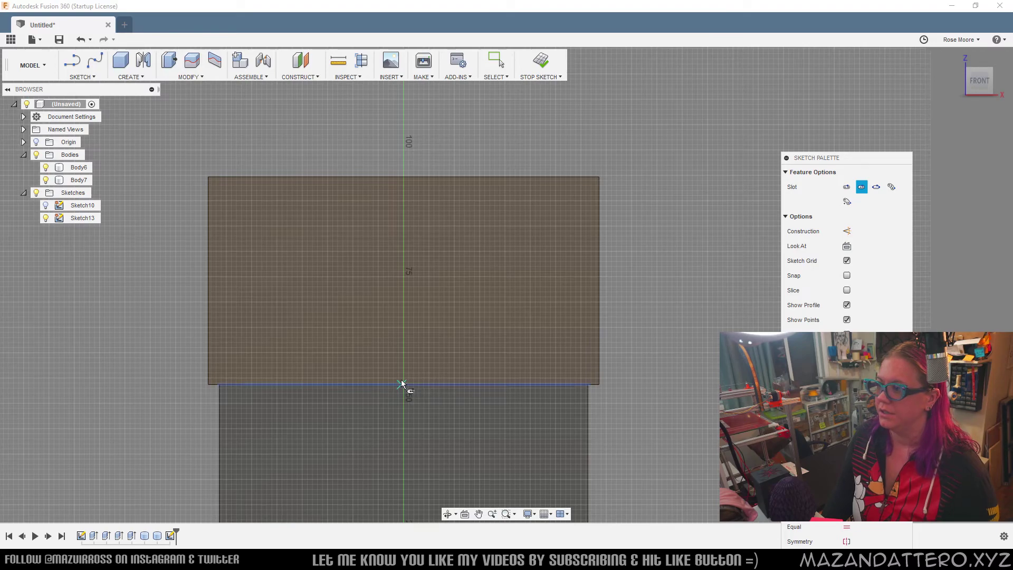
click(401, 329)
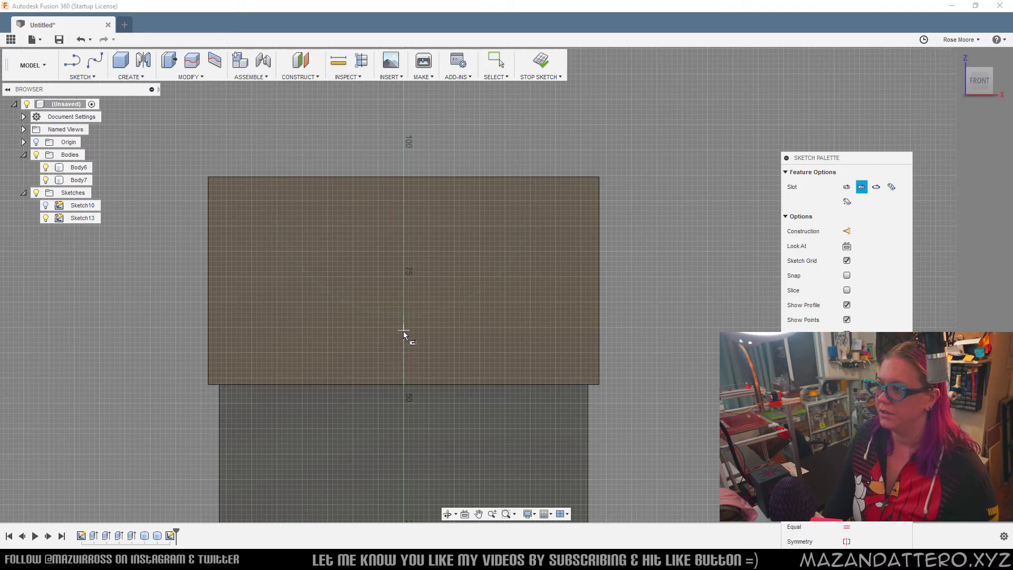
click(403, 349)
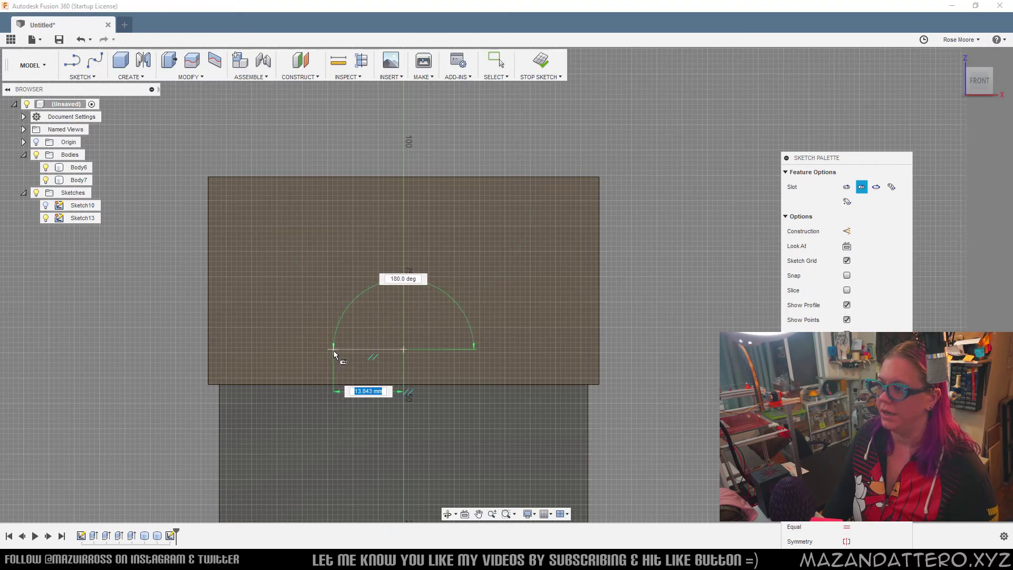
click(334, 351)
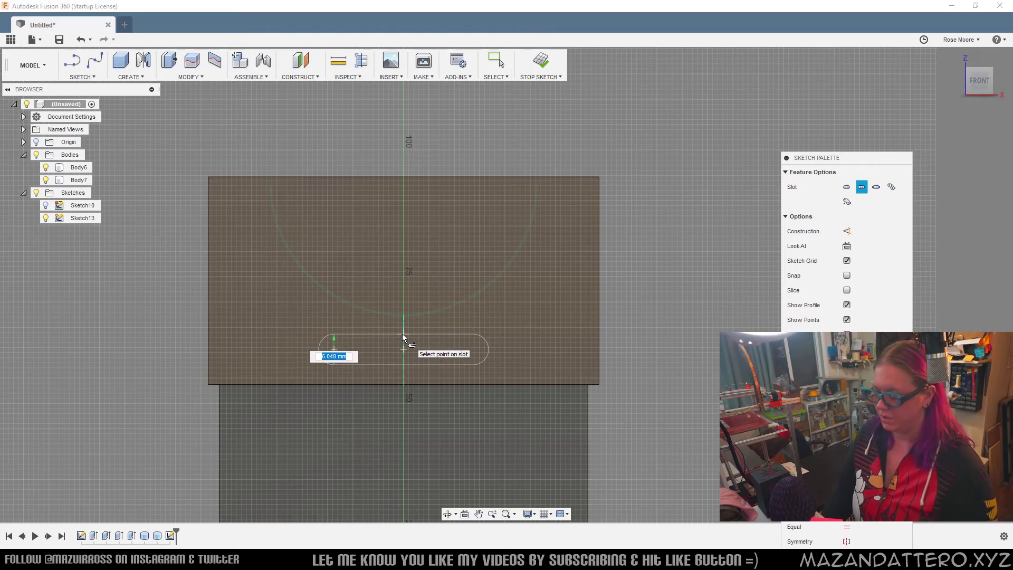
text(6)
key(Tab)
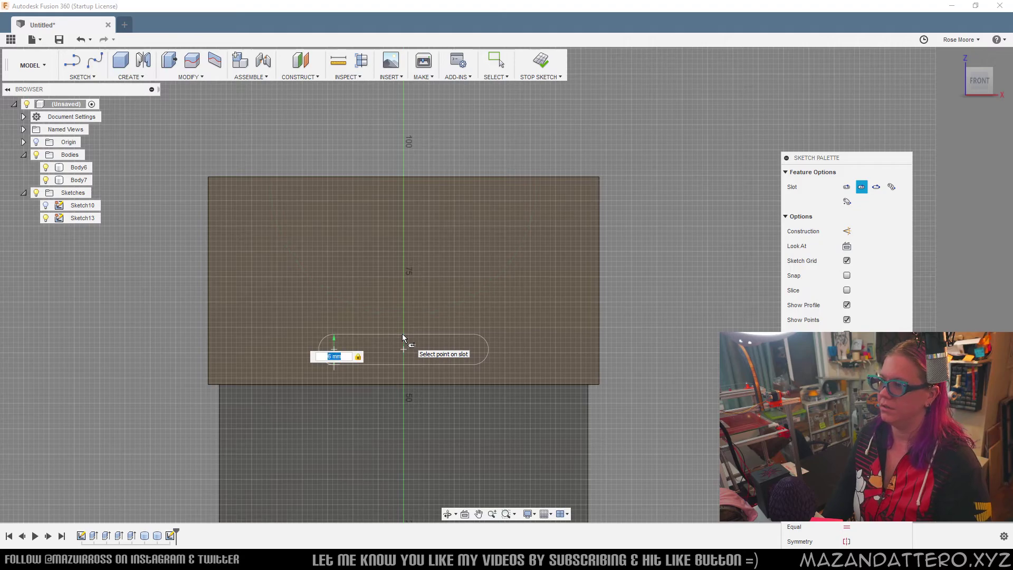
key(Return)
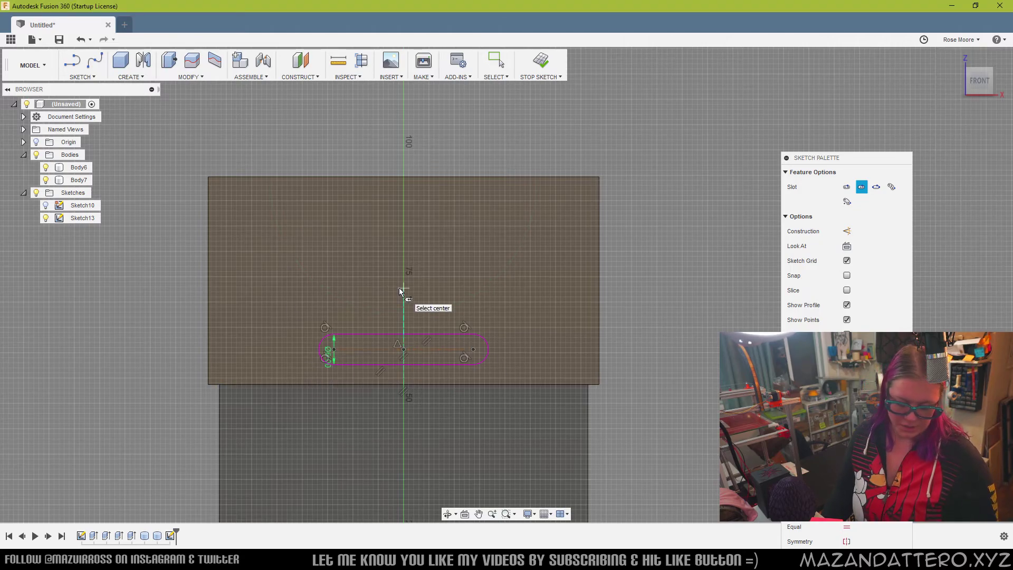
Offset the slot outline outward by 0.5 mm
key(o)
click(428, 334)
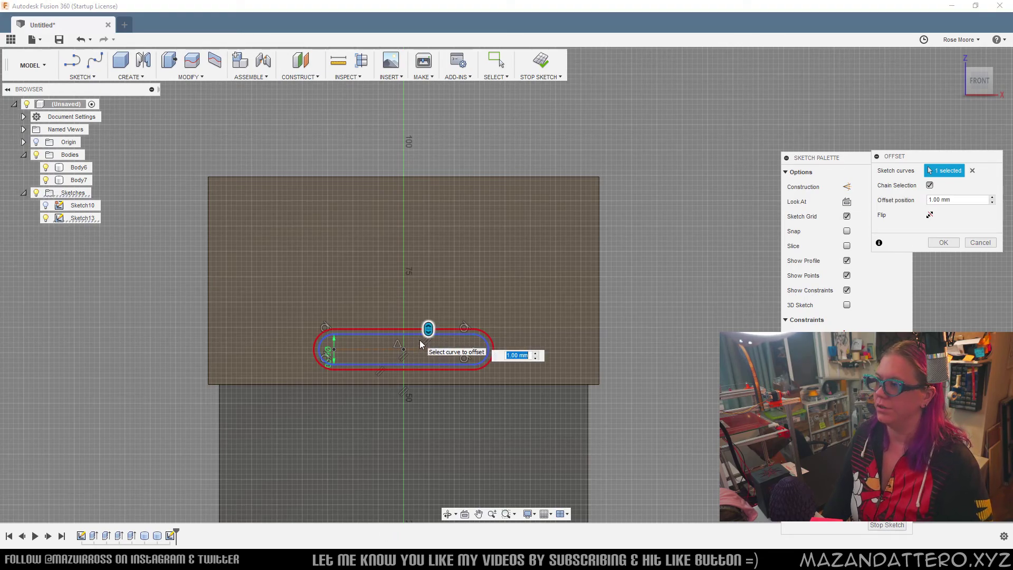
text(.5)
click(952, 242)
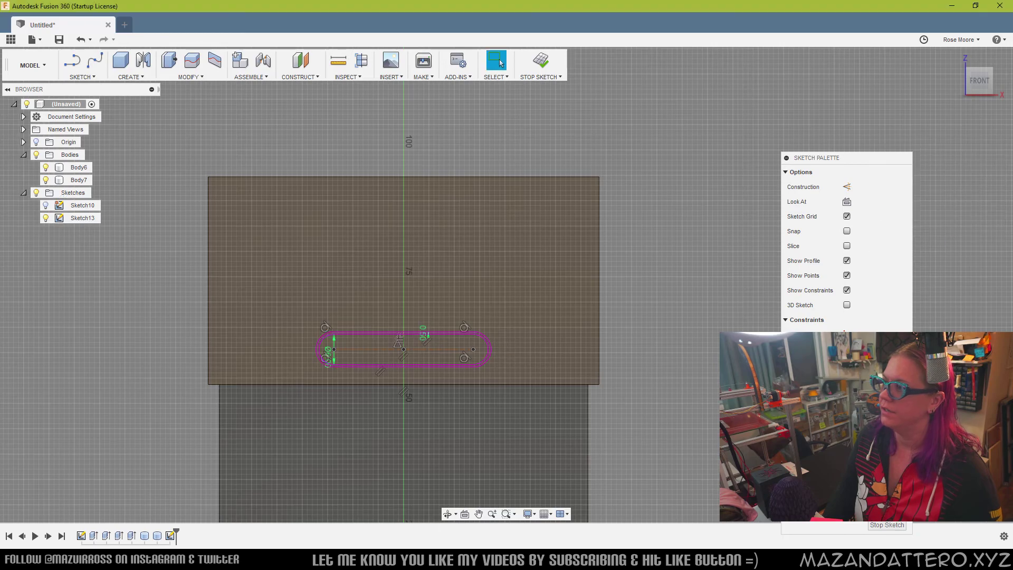
Hide the lid body so the box wall behind the slot sketch is displayed
scroll(449, 370, up, 5)
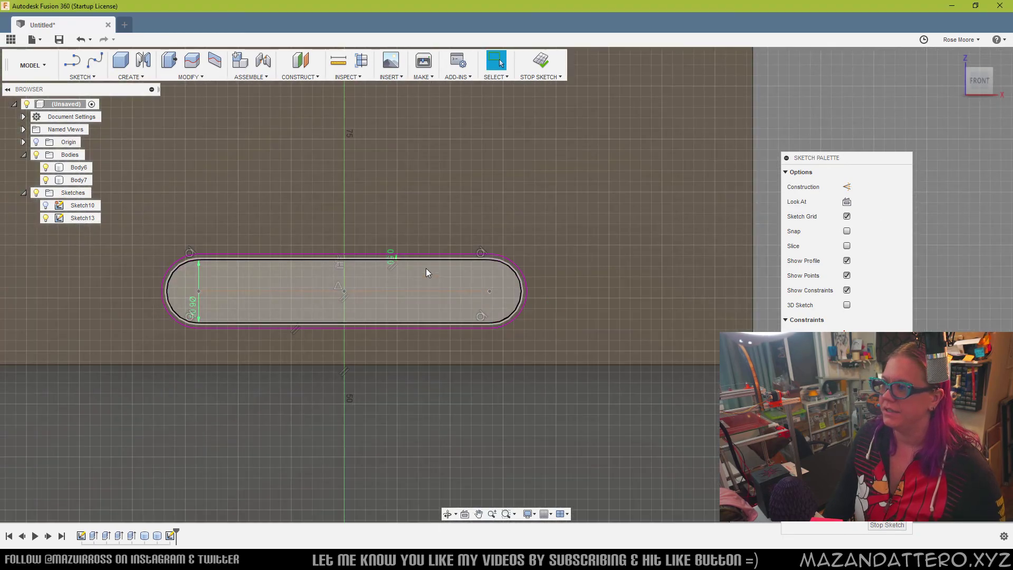
click(427, 272)
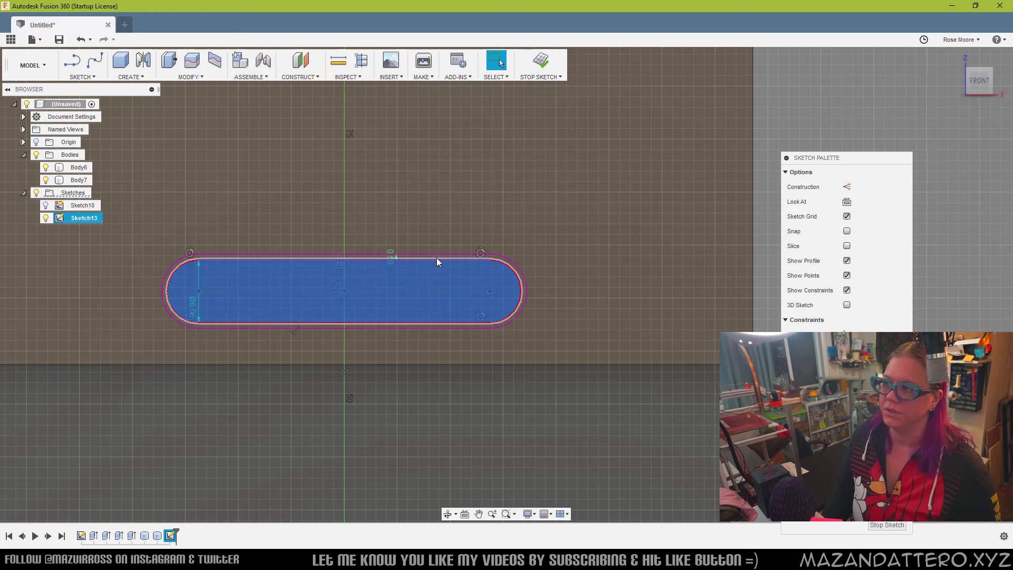
scroll(436, 257, down, 5)
click(213, 258)
click(46, 180)
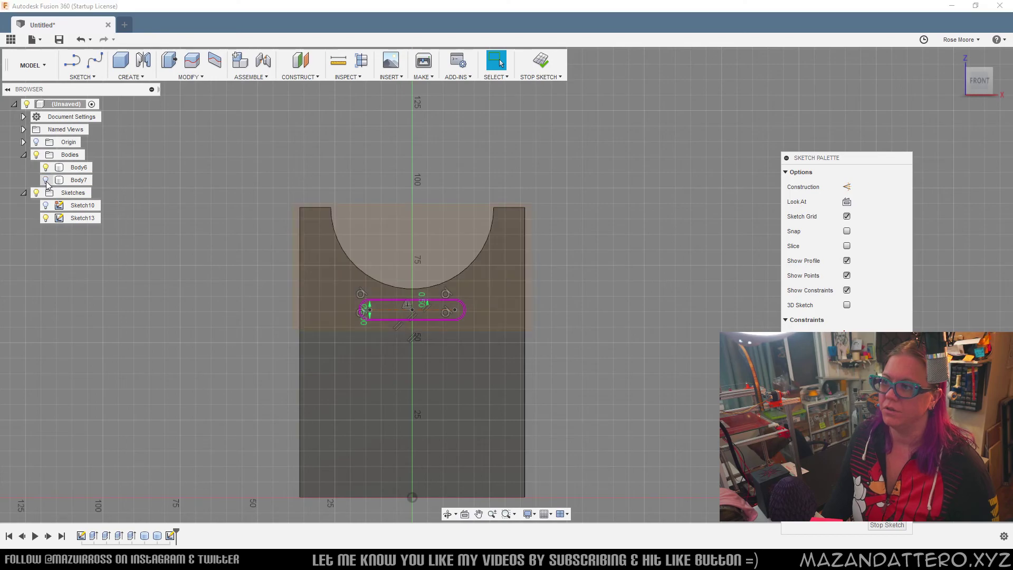
Extrude the inner slot profile 0.8 mm starting from the box's front face and join it to the box as a raised catch
click(438, 306)
mouse_move(527, 341)
shift+middle_down()
mouse_move(508, 306)
mouse_move(469, 329)
shift+middle_up()
scroll(433, 328, up, 1)
middle_drag(361, 367, 366, 332)
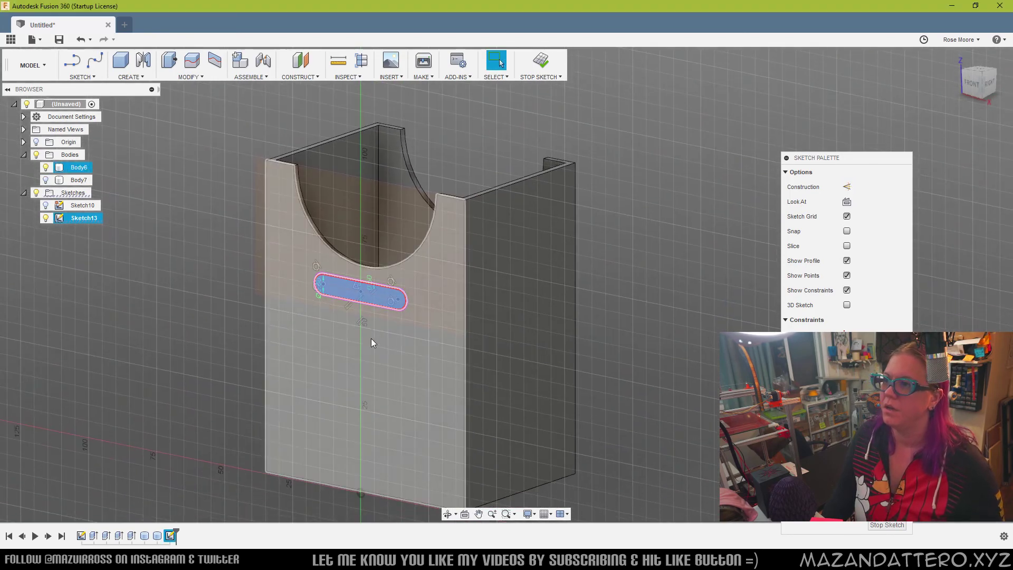
key(e)
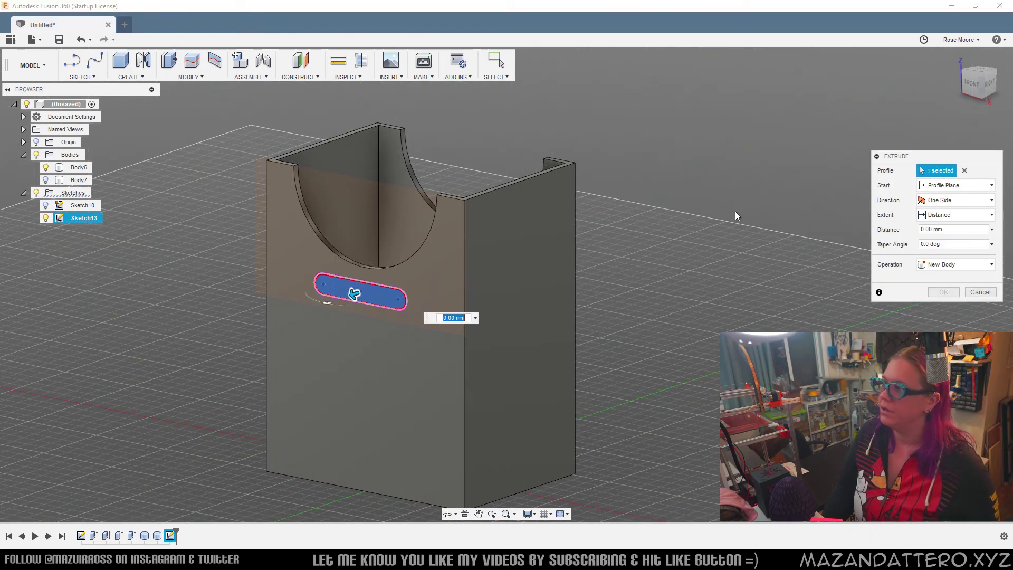
click(941, 186)
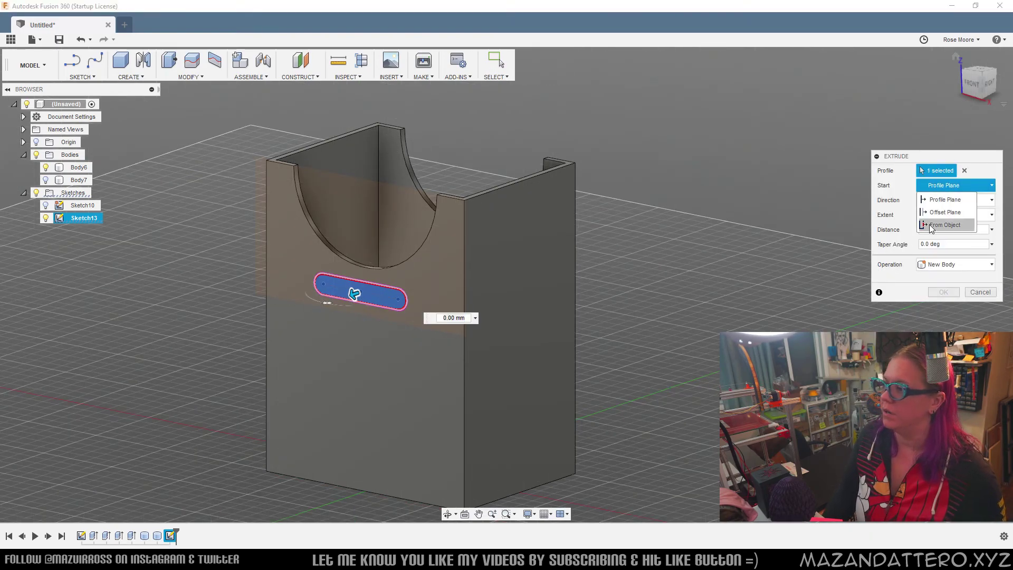
click(944, 225)
click(369, 395)
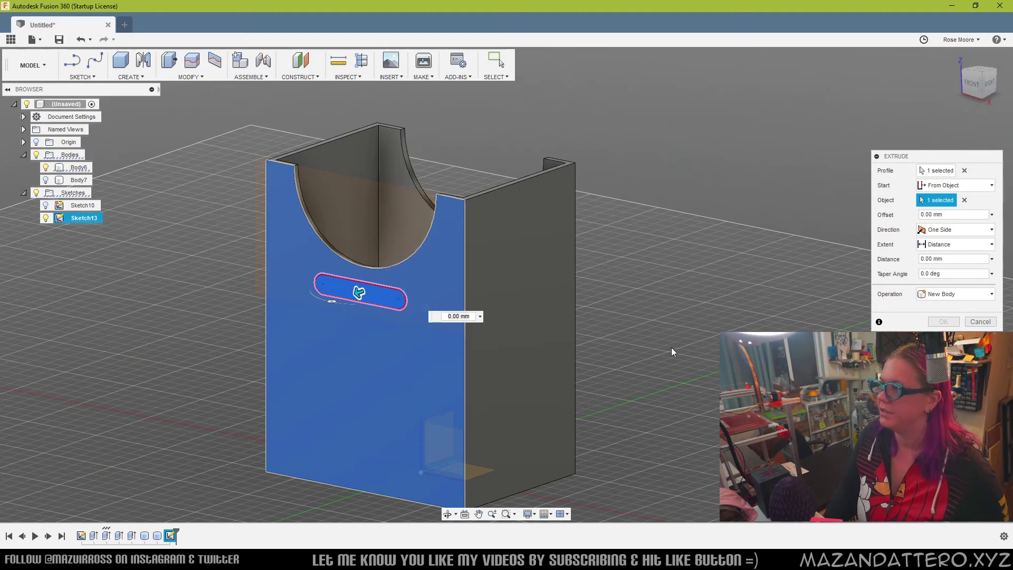
click(923, 258)
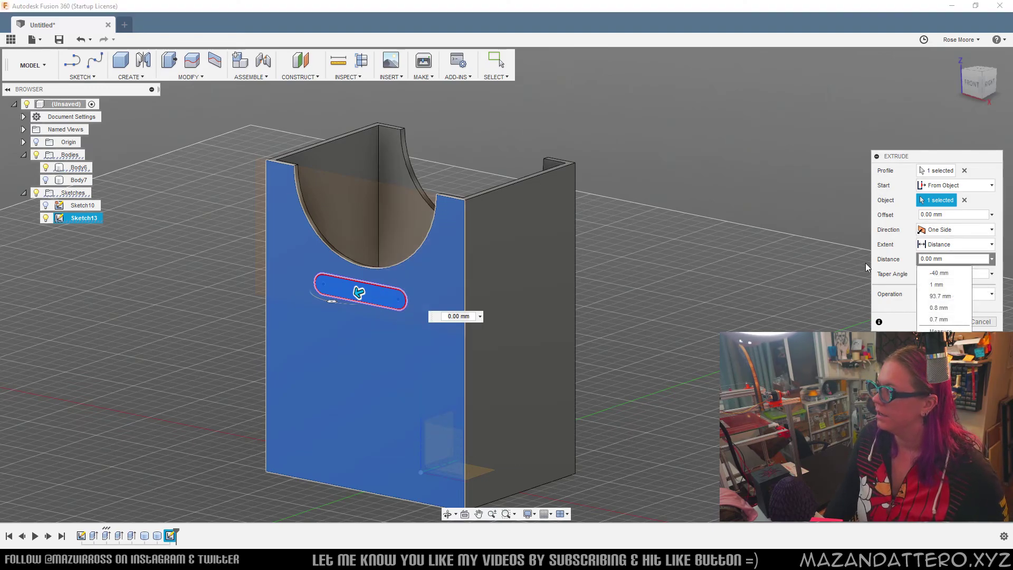
key(ctrl+a)
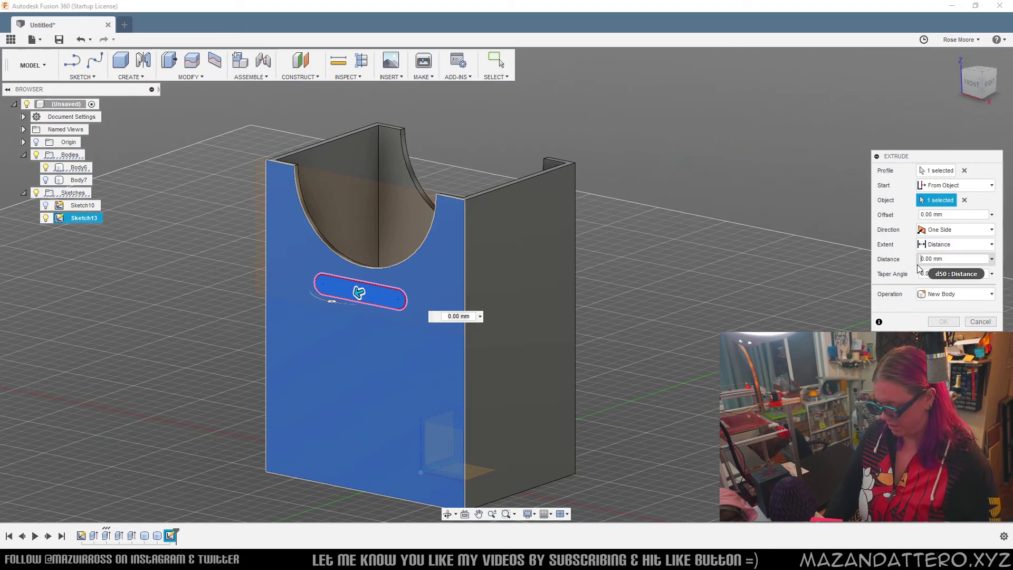
text(.8)
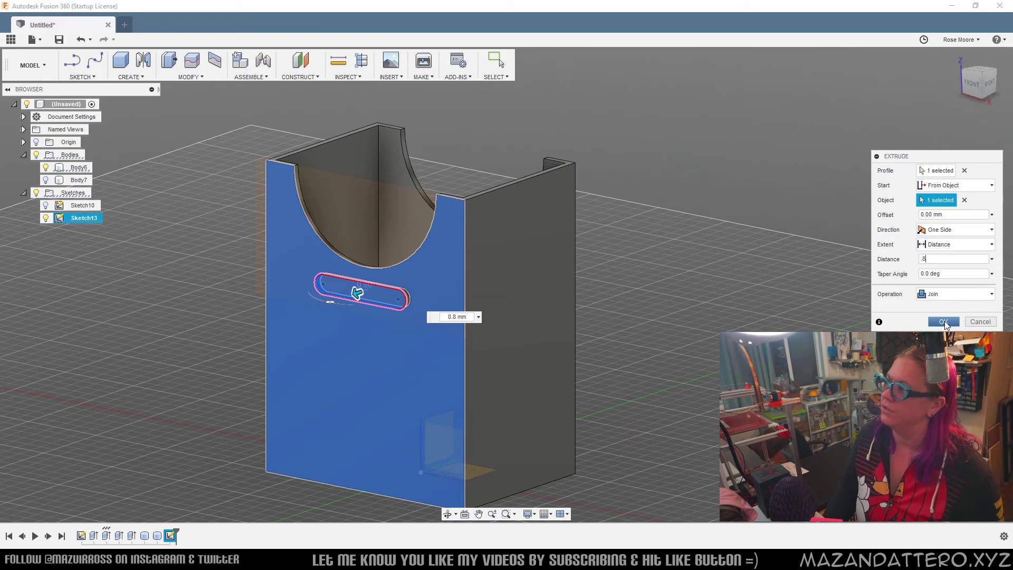
click(943, 321)
Show the slot sketch and cut both slot profiles 0.7 mm into the box, starting from the outer face opposite the raised catch
click(46, 218)
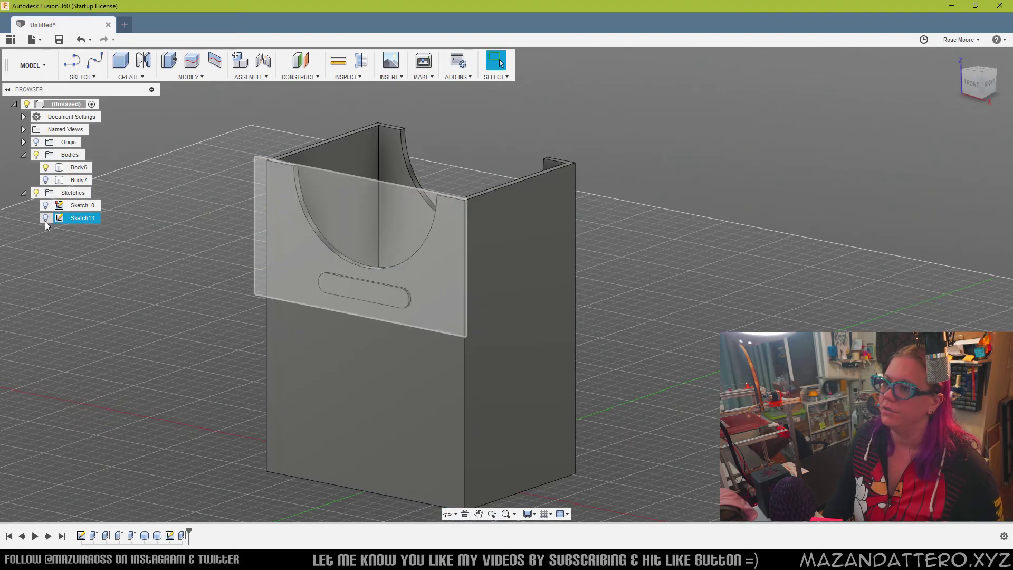
scroll(407, 289, up, 5)
scroll(407, 289, up, 3)
click(401, 312)
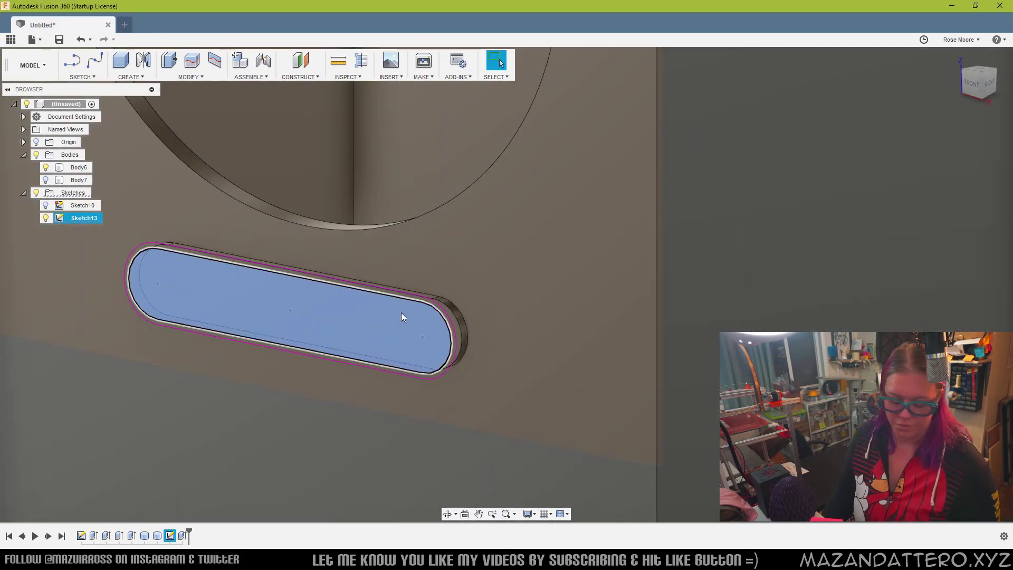
key(e)
click(410, 309)
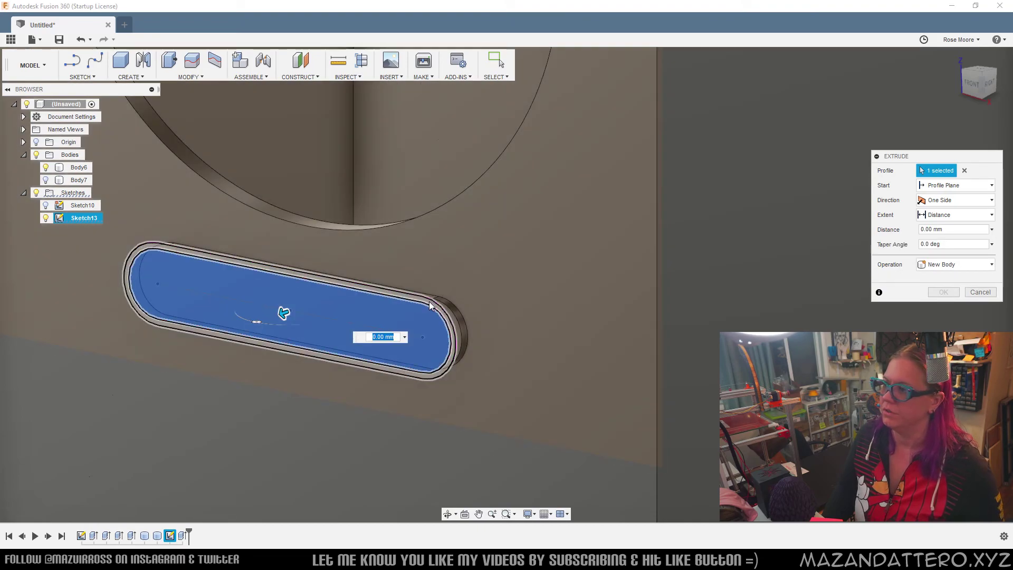
scroll(494, 416, down, 5)
shift+middle_drag(573, 365, 871, 248)
click(935, 189)
click(942, 227)
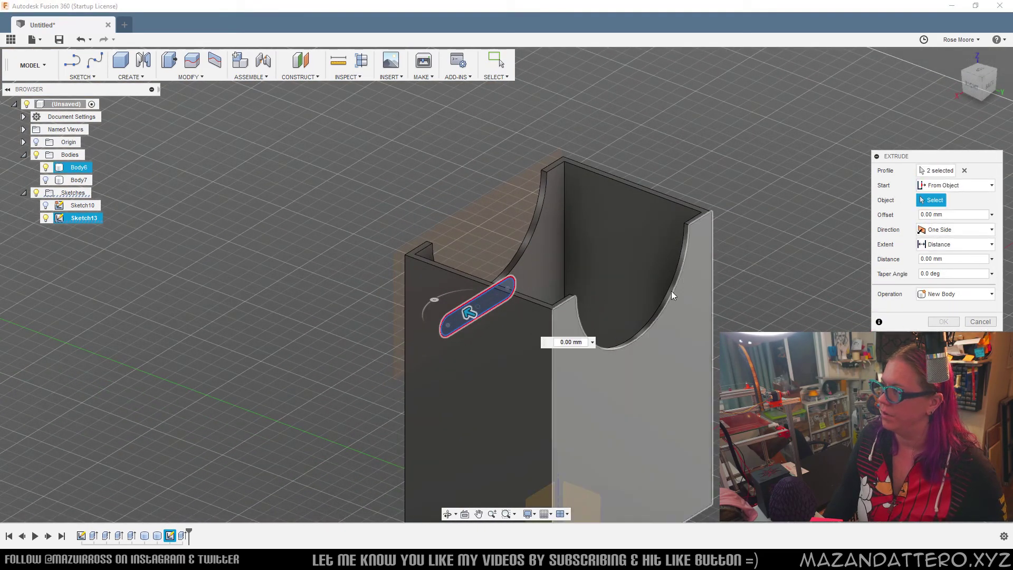
click(647, 366)
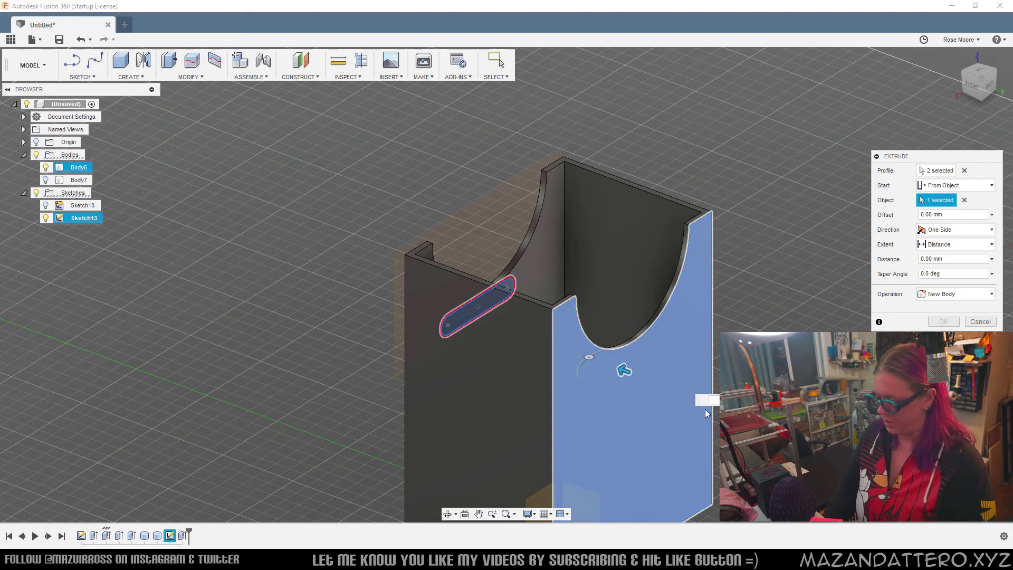
text(0.7)
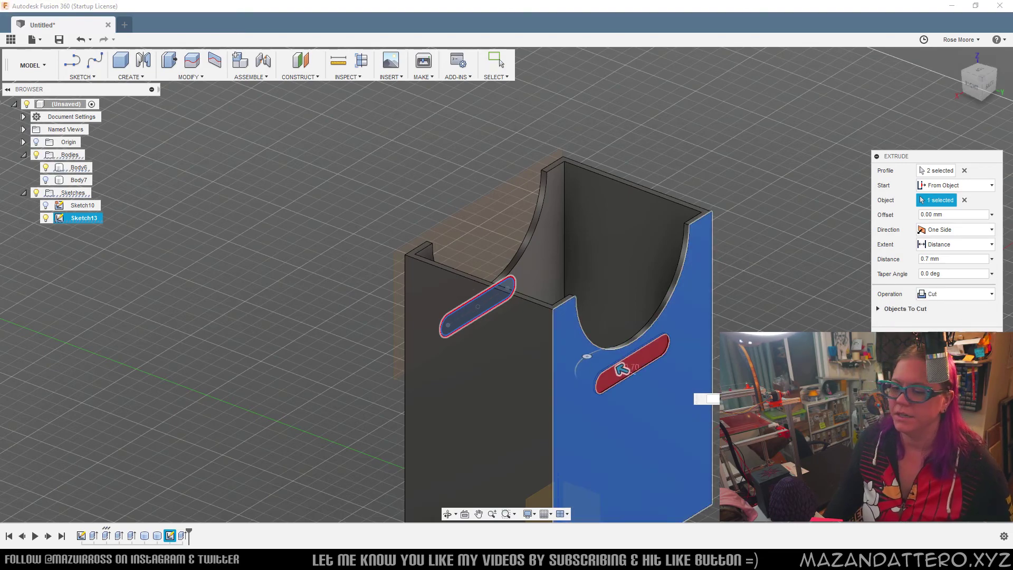
key(Return)
Show the lid body and hide the box body
middle_drag(589, 360, 551, 299)
click(49, 182)
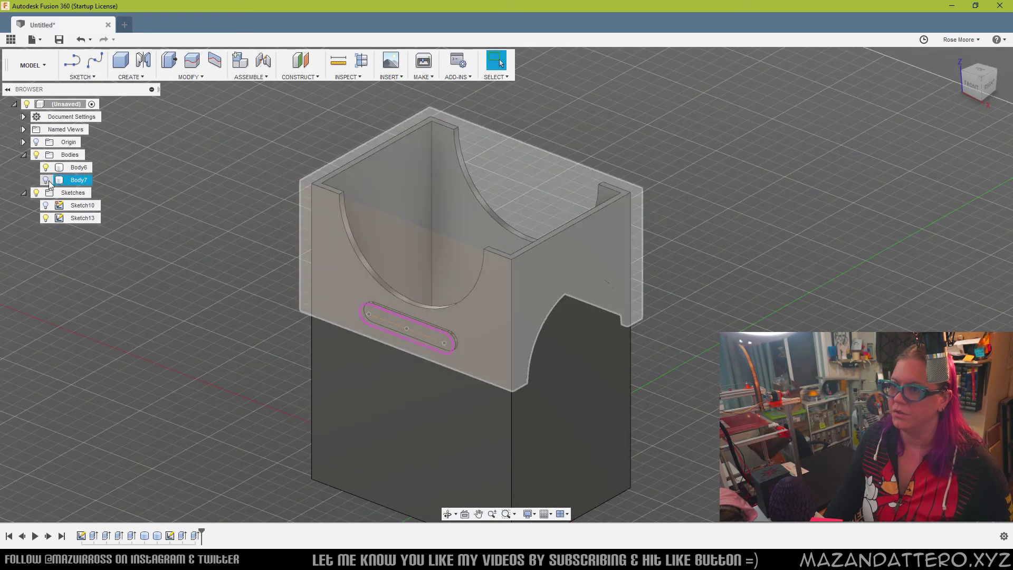
click(46, 180)
click(46, 167)
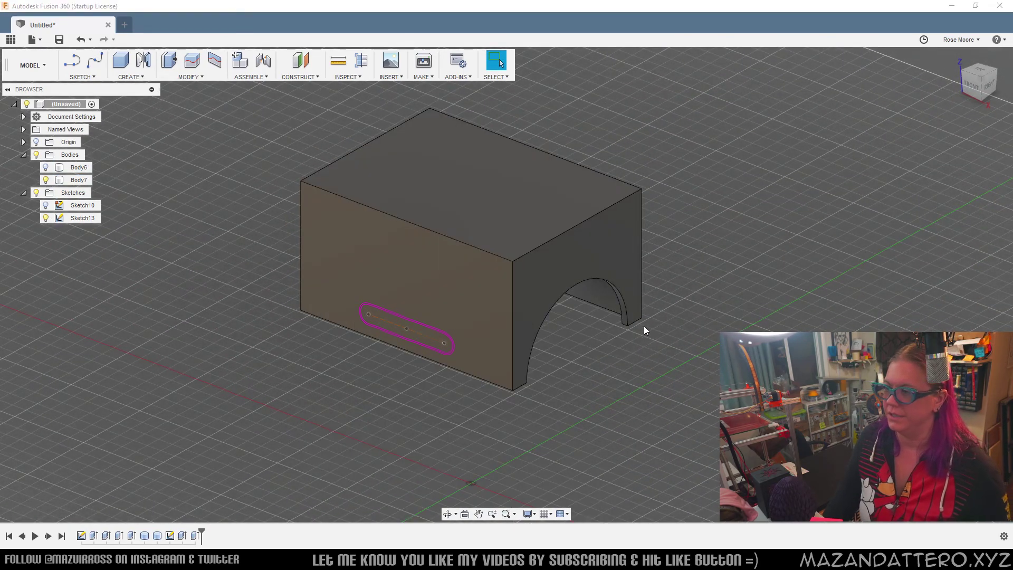
Extrude the inner slot profile 0.8 mm starting from the inside face of the lid's back wall and join it as a raised catch
scroll(432, 338, up, 5)
click(425, 325)
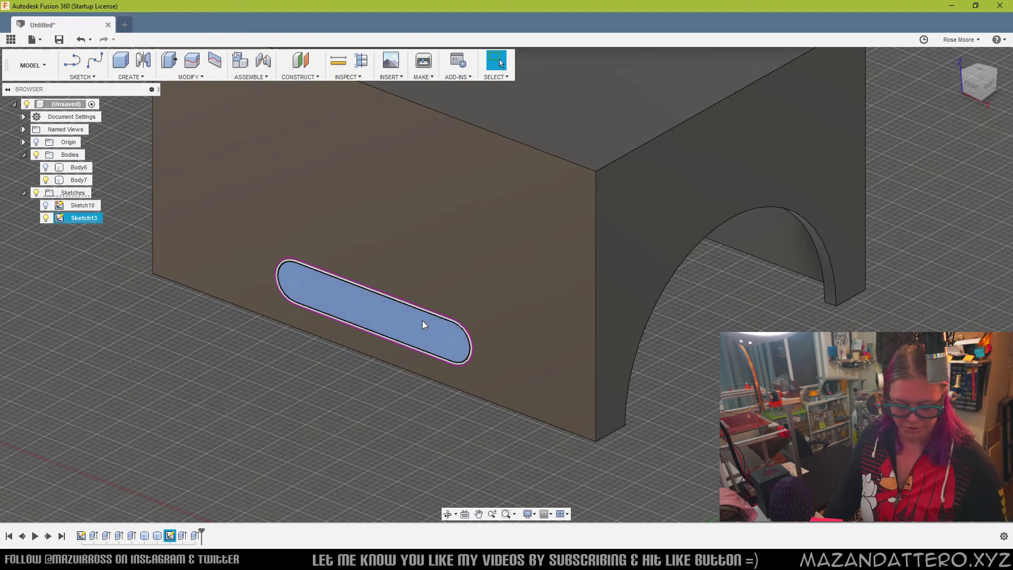
key(e)
scroll(566, 374, down, 4)
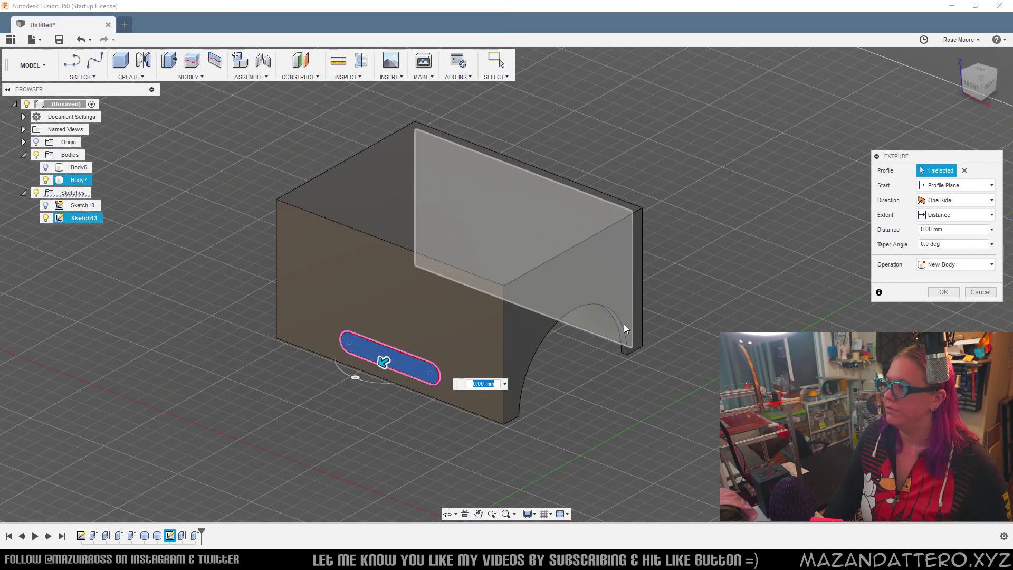
shift+middle_drag(625, 396, 589, 360)
click(958, 185)
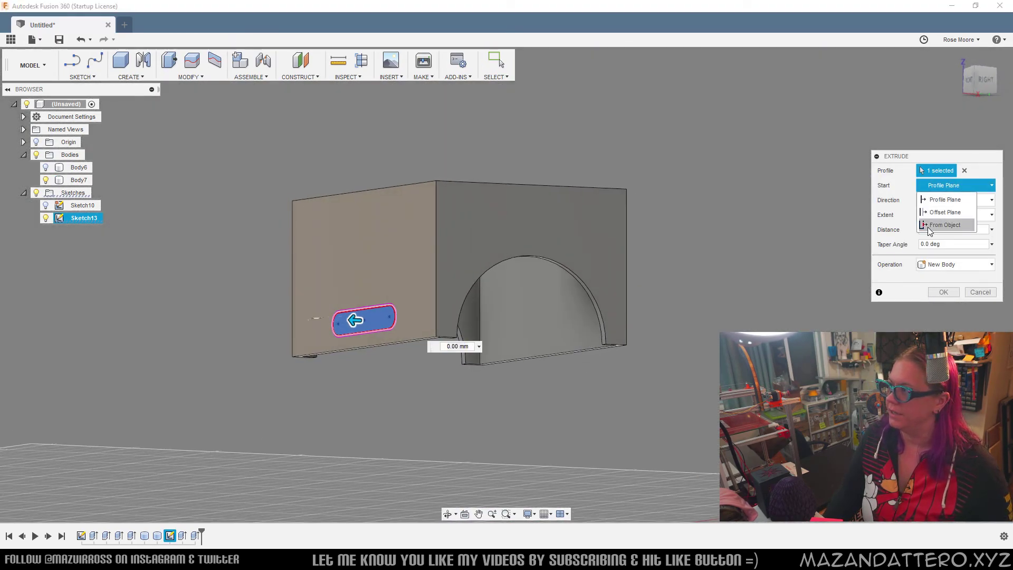
click(939, 227)
click(511, 287)
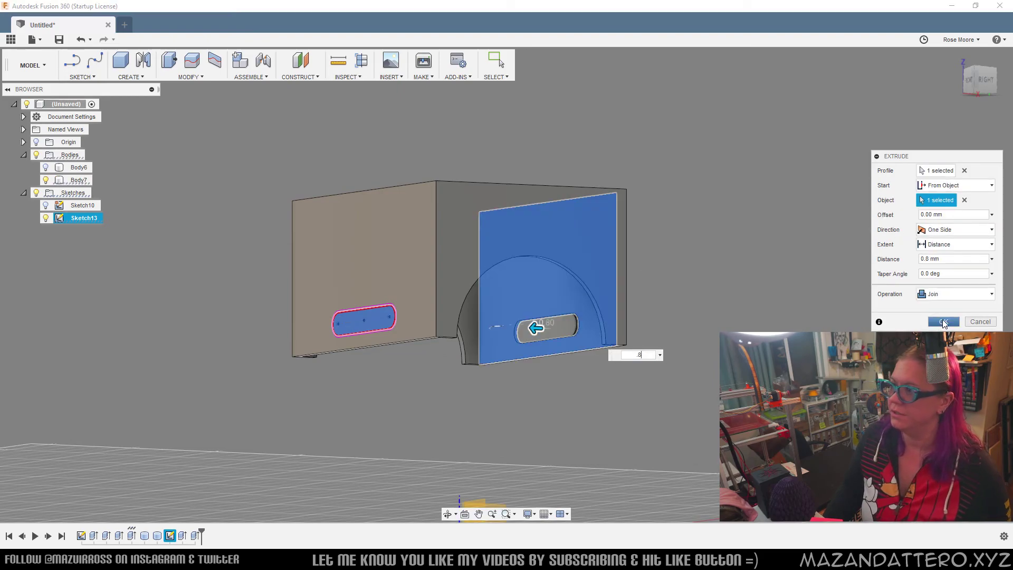
click(943, 322)
Cut both slot profiles 0.7 mm into the lid's front wall, starting from the wall's inside face
scroll(377, 318, up, 5)
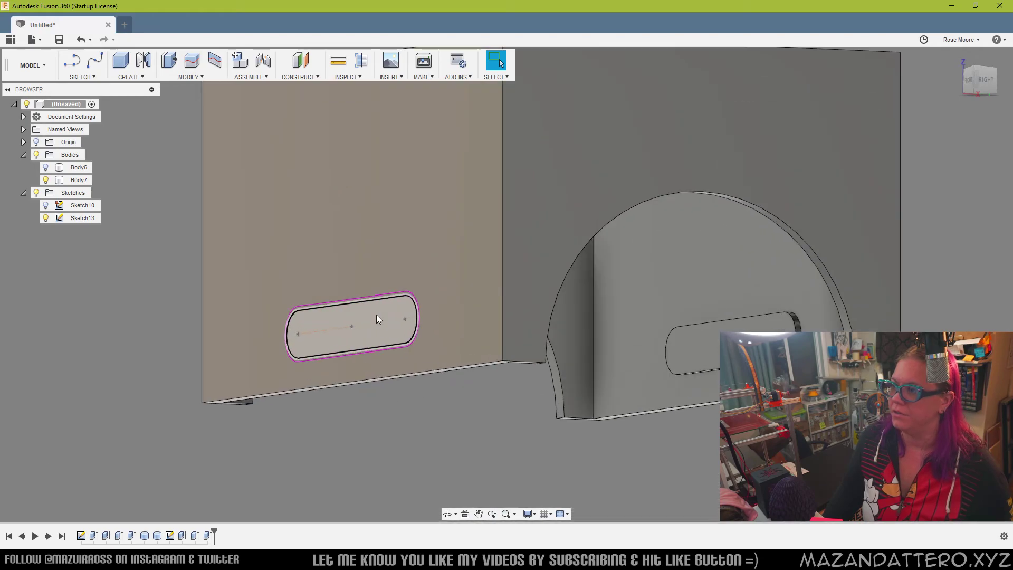
click(377, 318)
key(e)
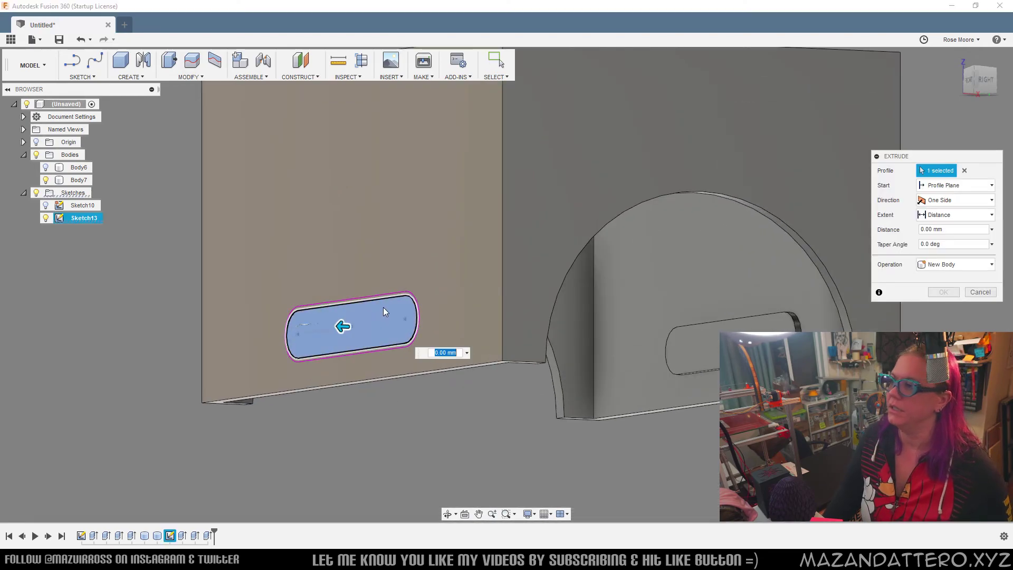
scroll(383, 307, up, 3)
scroll(613, 389, down, 3)
shift+middle_drag(674, 377, 544, 375)
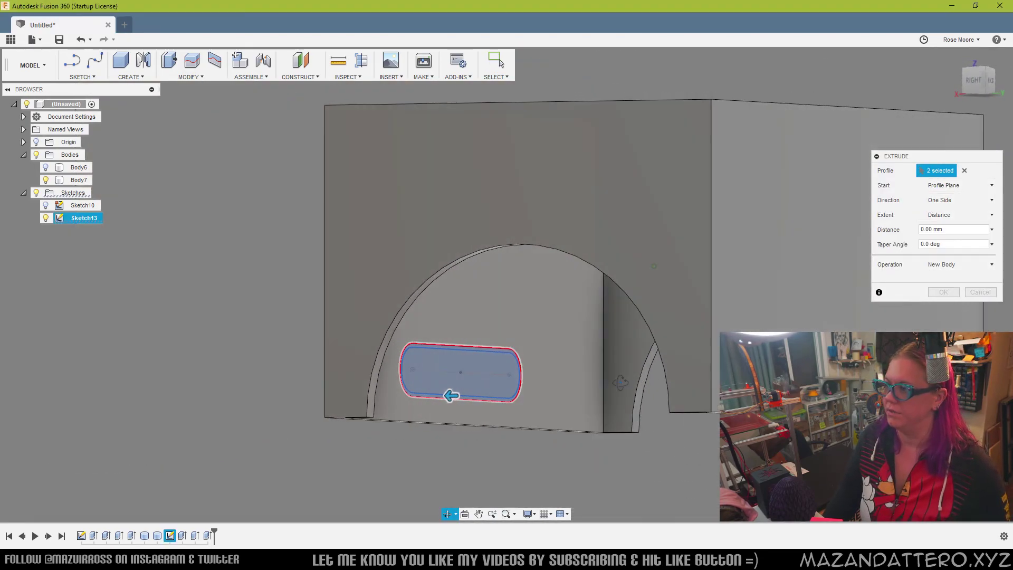
click(965, 185)
click(944, 224)
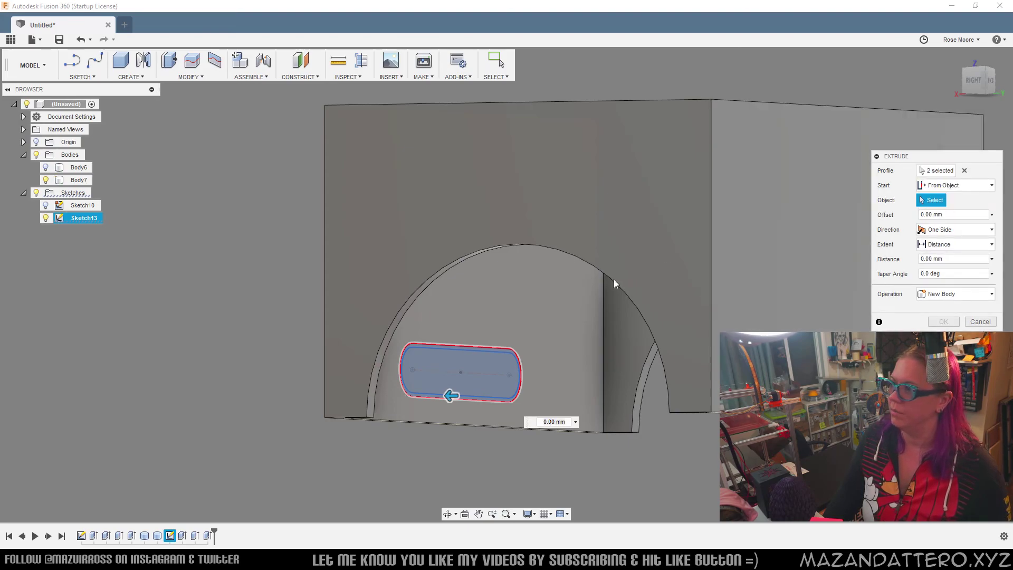
click(539, 274)
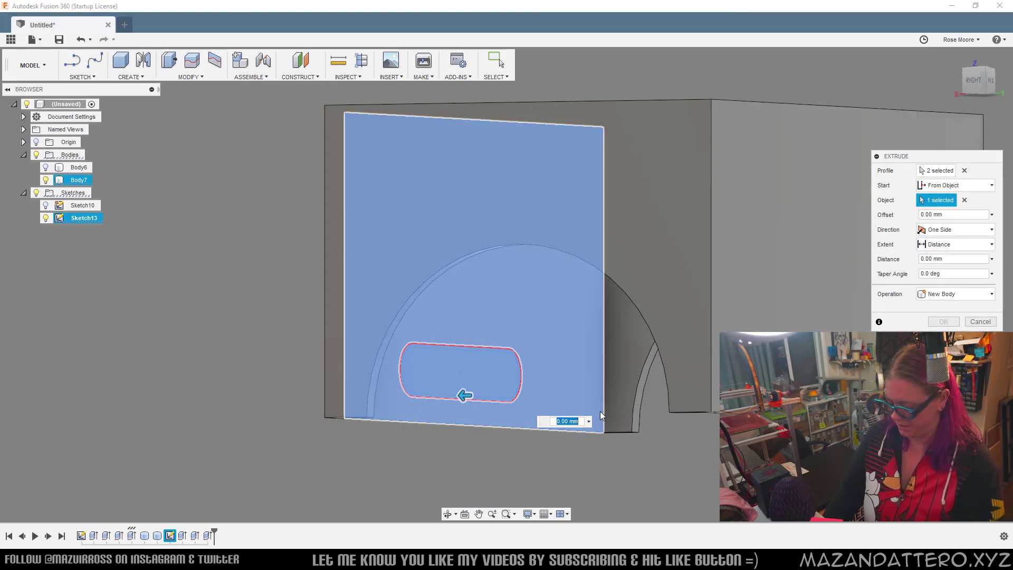
text(.7)
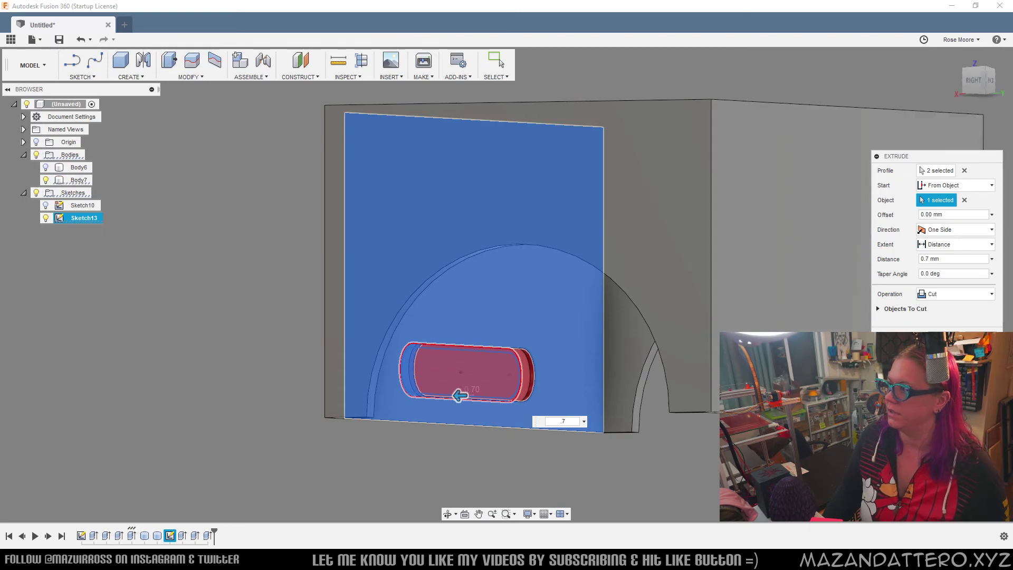
key(Return)
Display the box body together with the lid
scroll(415, 424, down, 2)
mouse_move(414, 424)
shift+middle_down()
mouse_move(444, 366)
mouse_move(364, 363)
shift+middle_up()
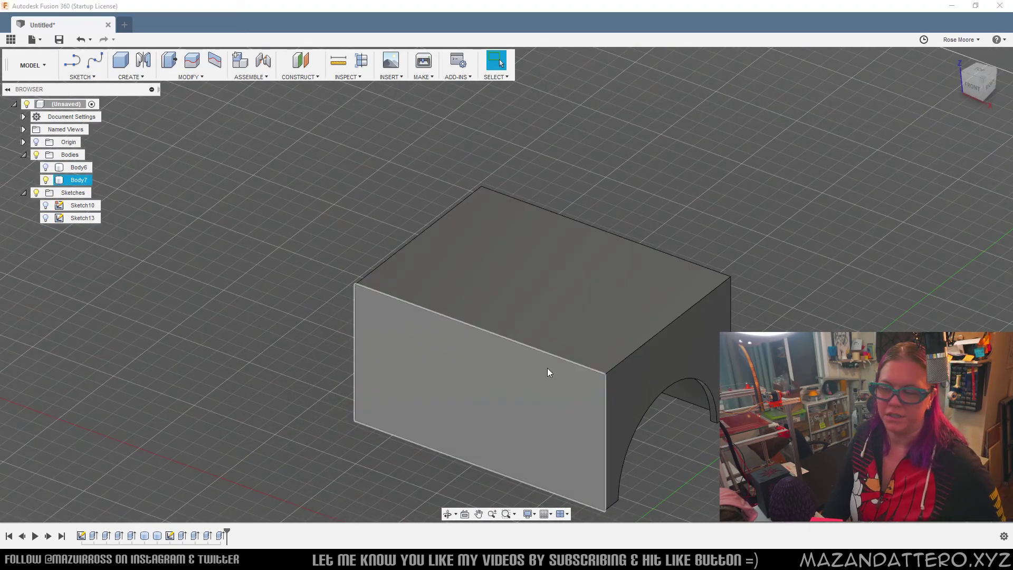
scroll(548, 368, down, 2)
middle_drag(645, 353, 599, 297)
click(46, 167)
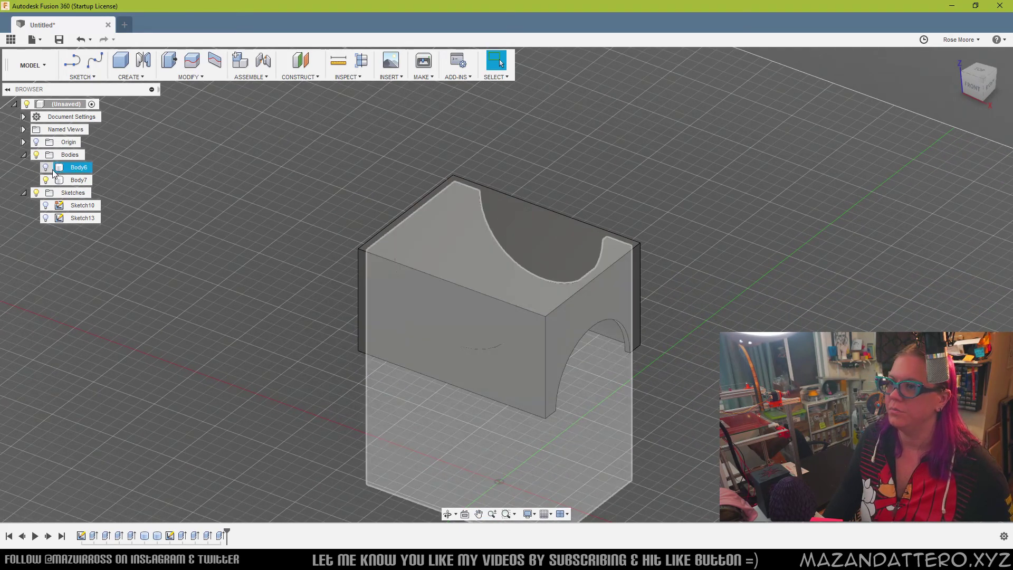
middle_drag(552, 334, 526, 281)
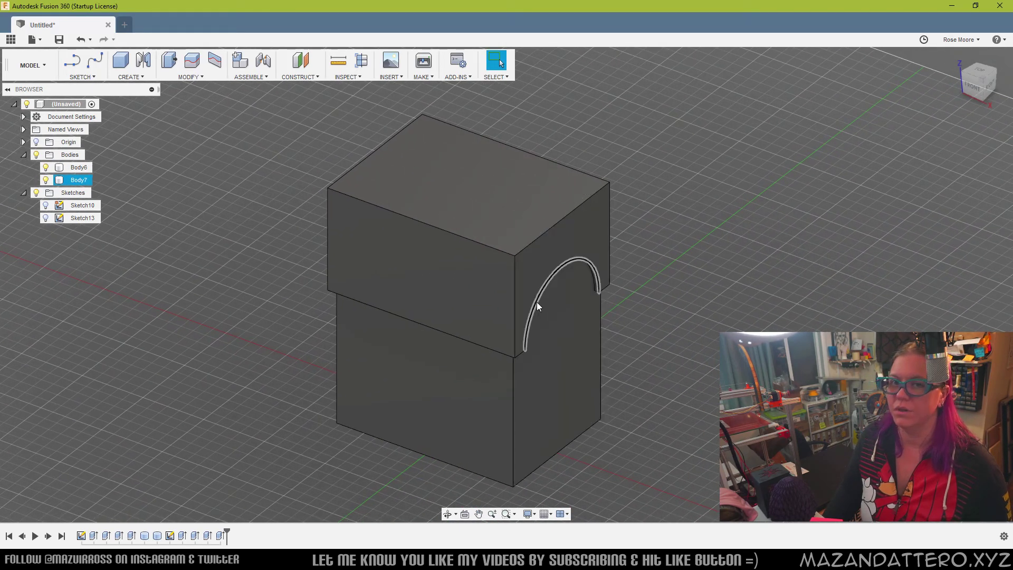
Section the closed box at -35 mm from the lid's top face and examine how the catches sit in their recesses
click(353, 77)
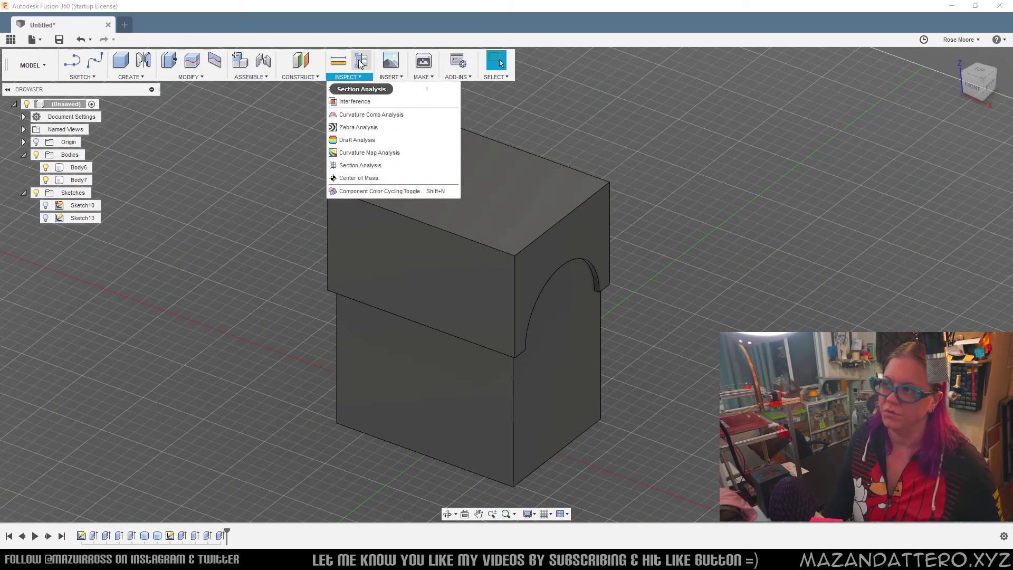
click(361, 62)
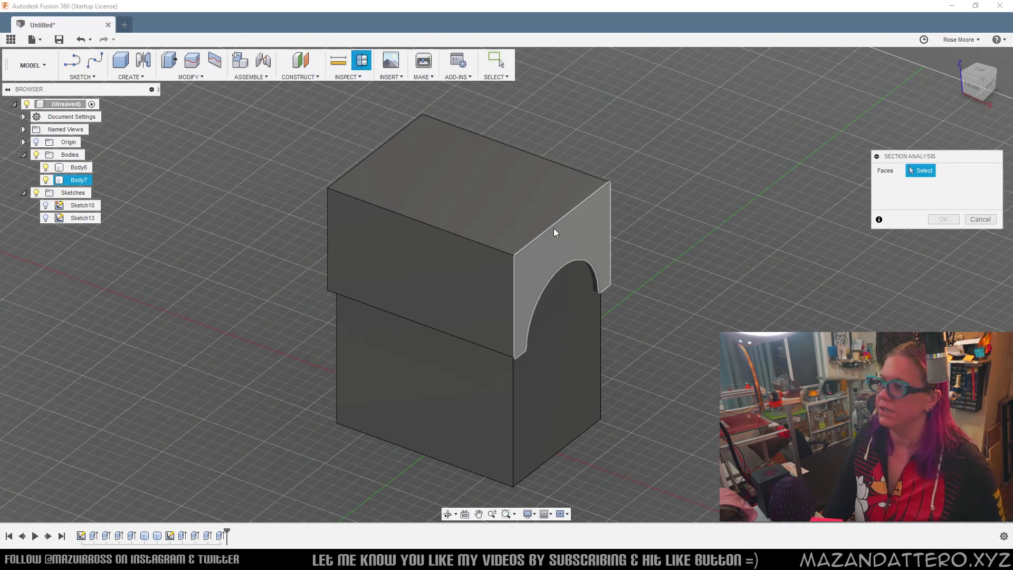
click(504, 201)
drag(503, 169, 518, 242)
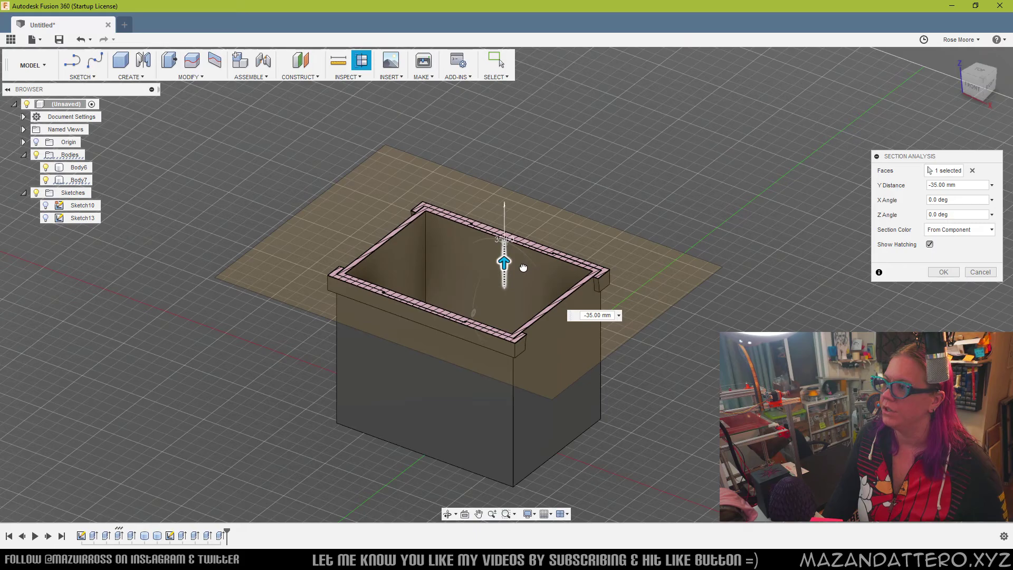
scroll(470, 261, up, 5)
shift+middle_drag(469, 262, 436, 284)
scroll(307, 348, up, 3)
middle_drag(307, 348, 540, 258)
mouse_move(578, 375)
mouse_down()
mouse_move(578, 392)
mouse_move(577, 374)
mouse_up()
scroll(580, 306, down, 3)
middle_drag(581, 304, 511, 342)
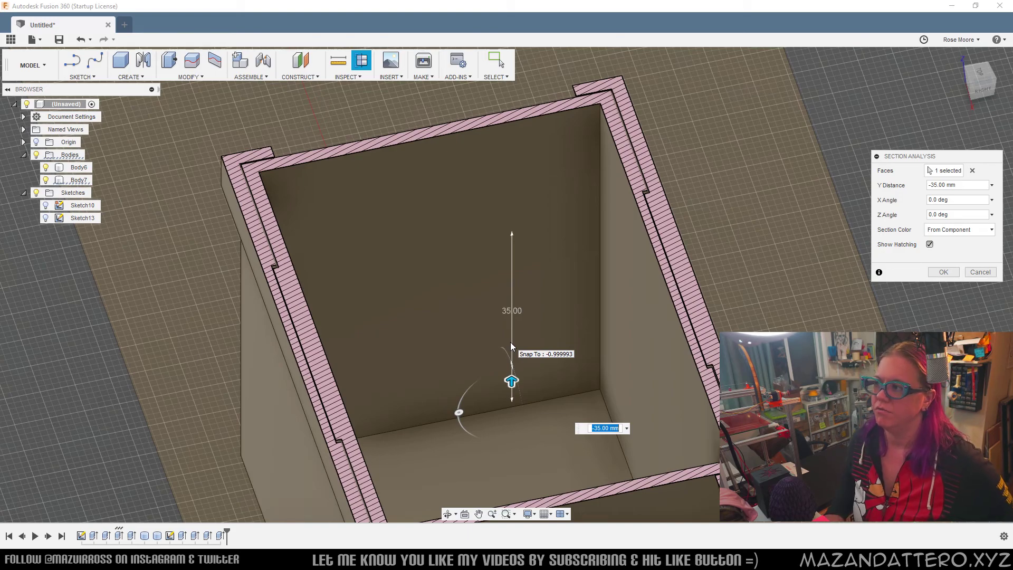
middle_drag(622, 365, 609, 324)
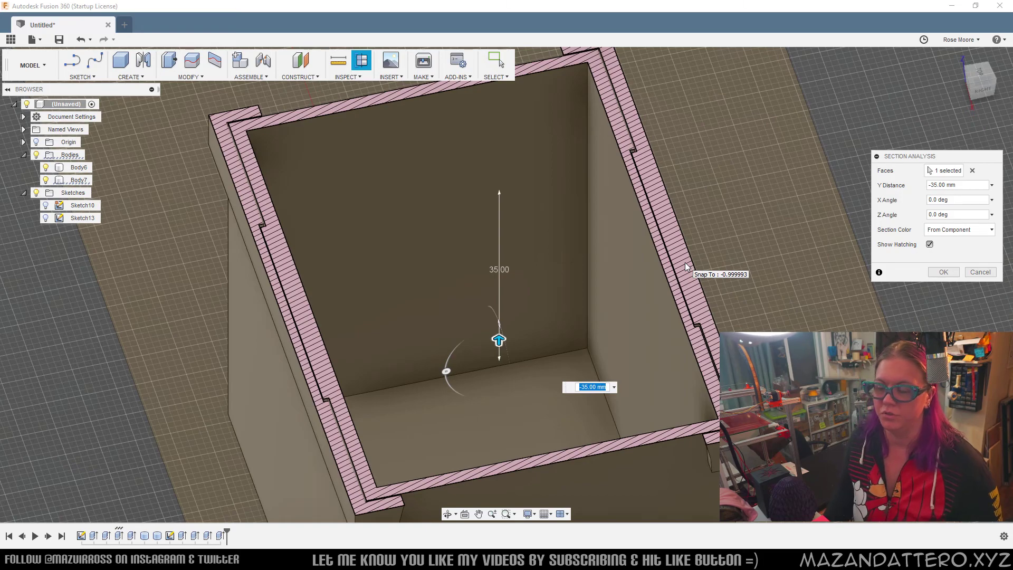
scroll(618, 314, down, 3)
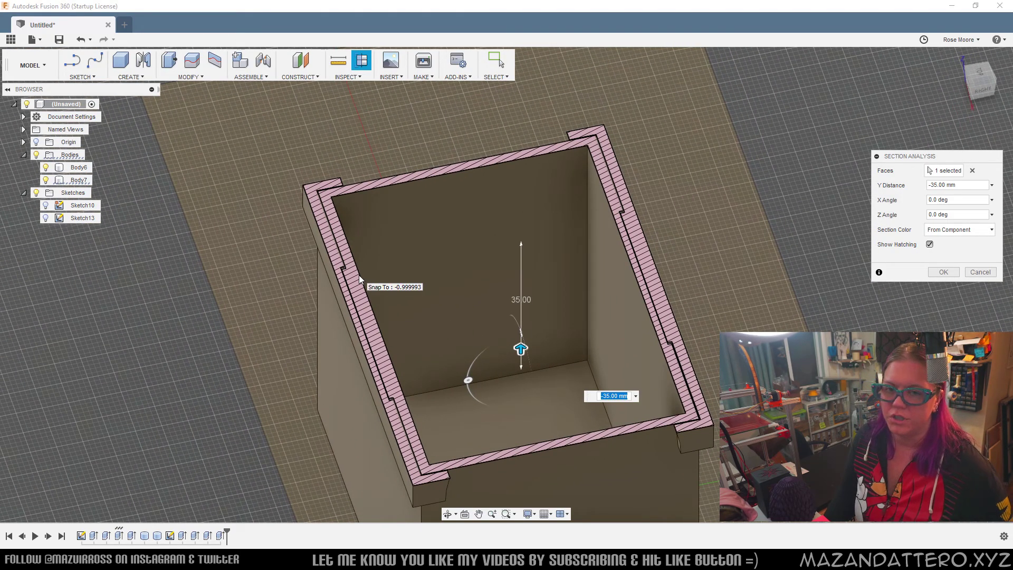
click(979, 275)
middle_drag(582, 317, 526, 313)
scroll(628, 351, down, 3)
shift+middle_drag(464, 367, 570, 312)
middle_drag(573, 376, 524, 314)
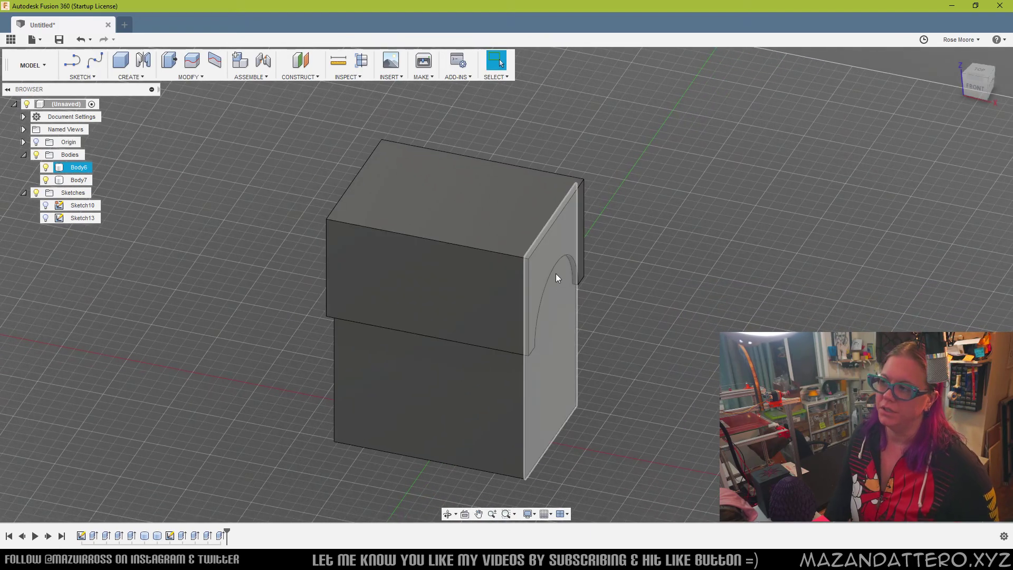
middle_drag(525, 243, 524, 263)
middle_drag(404, 310, 378, 262)
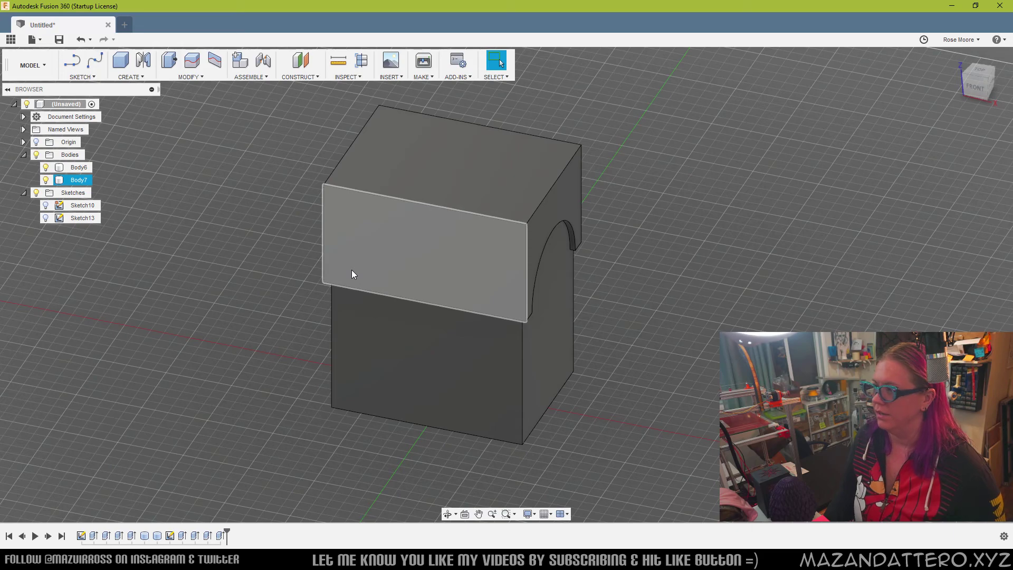
middle_drag(374, 282, 347, 308)
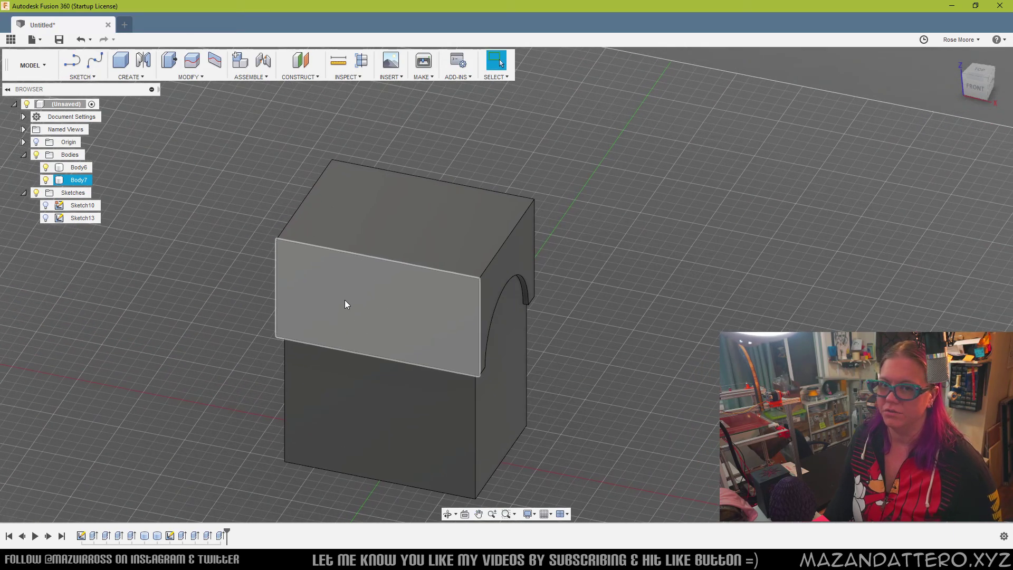
click(407, 217)
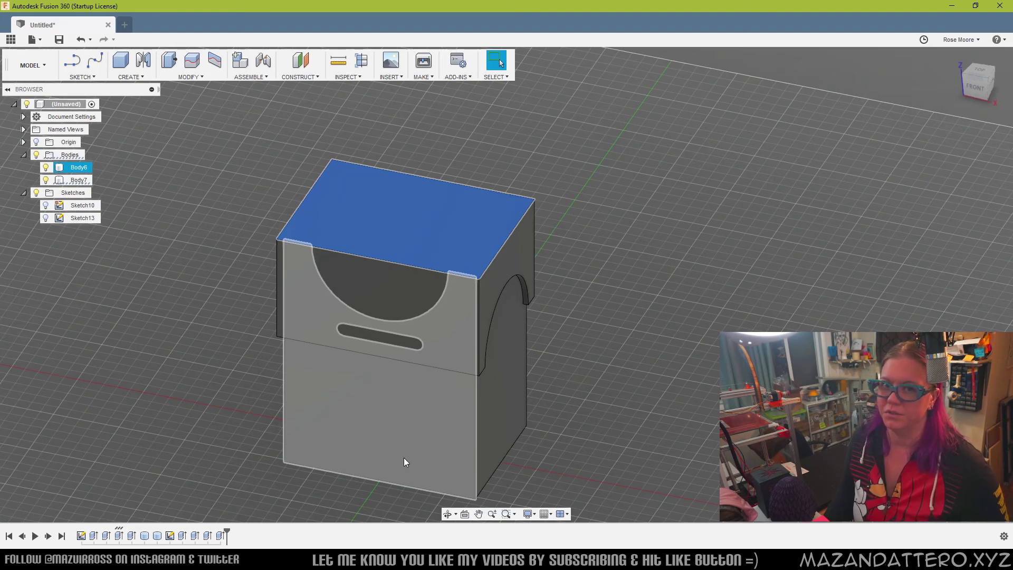
middle_drag(172, 304, 191, 298)
click(191, 299)
Fillet the four lower corner edges where the lid's arched cutouts meet its bottom rim with a 6 mm radius
scroll(540, 298, up, 4)
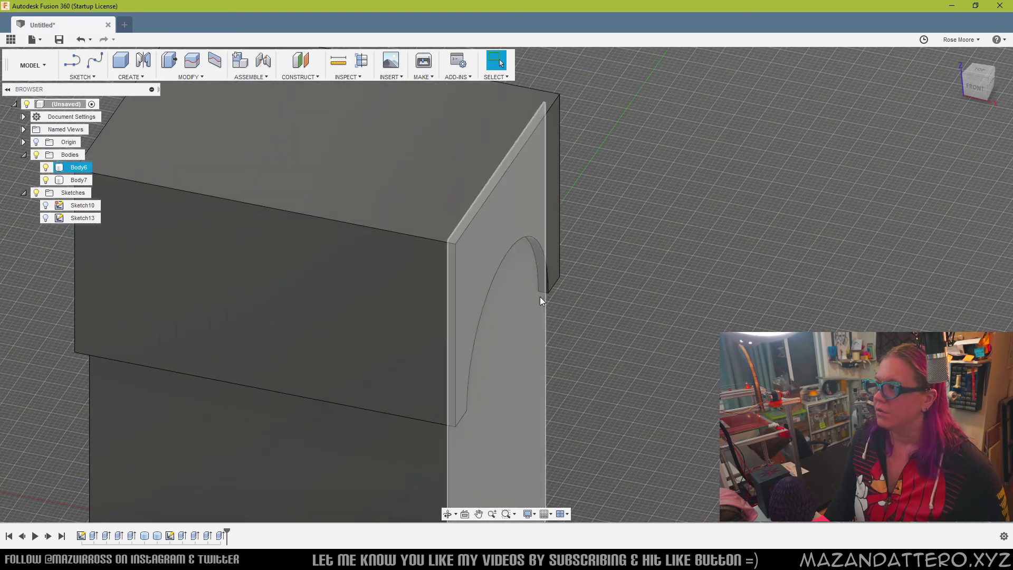
right_click(547, 289)
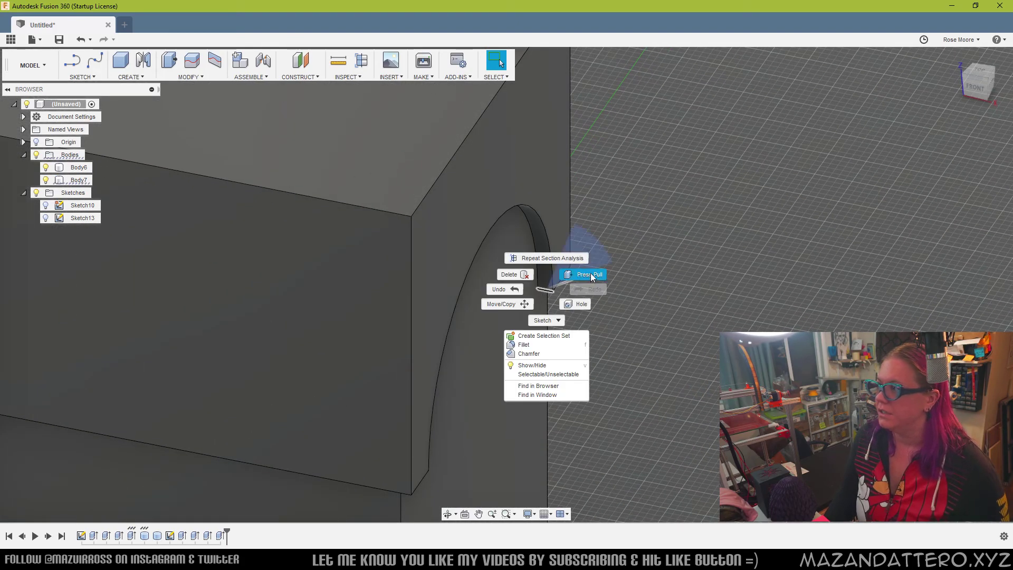
click(591, 277)
scroll(565, 352, down, 3)
scroll(472, 428, up, 2)
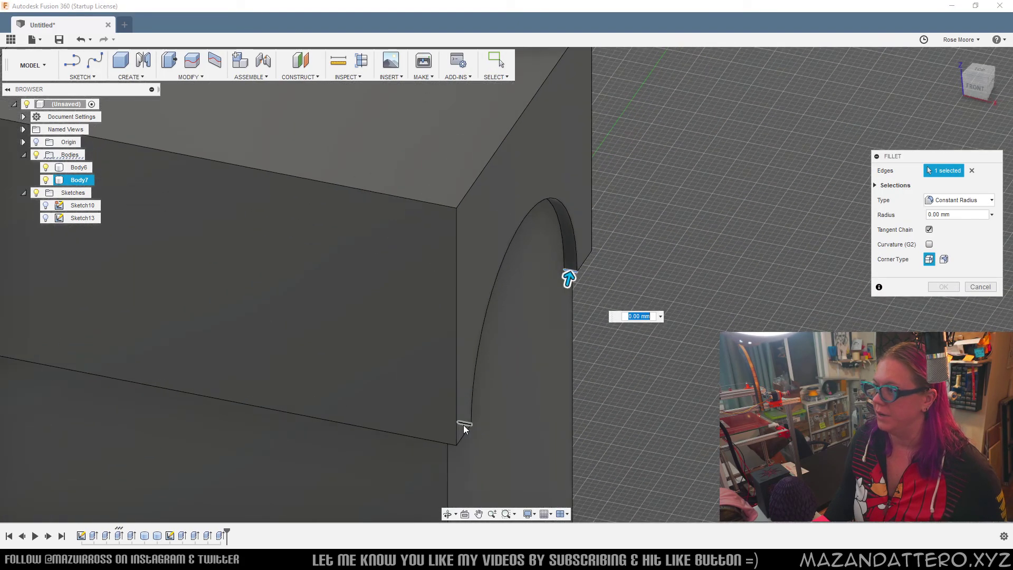
click(463, 423)
middle_drag(274, 317, 599, 336)
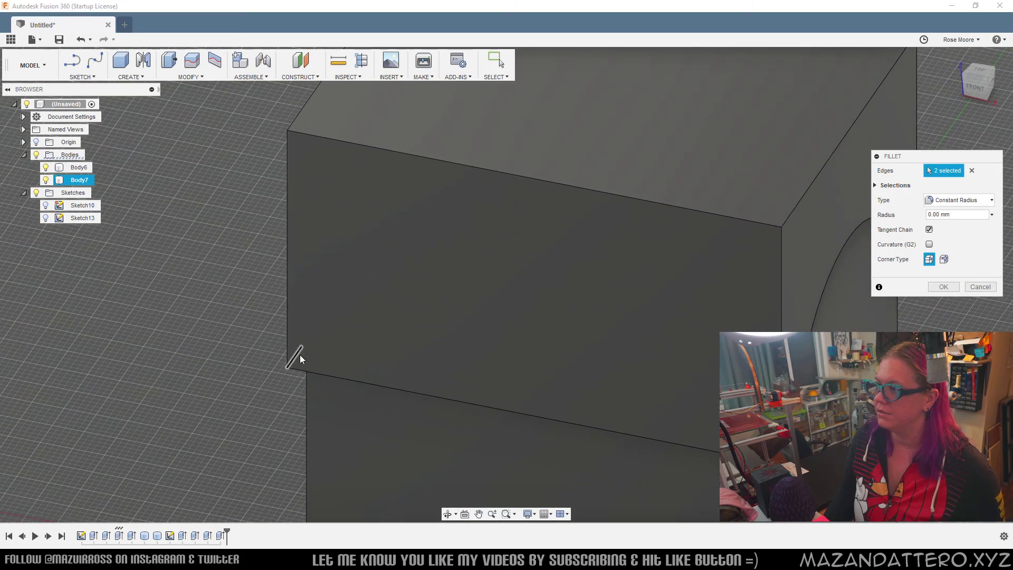
shift+middle_drag(306, 350, 527, 369)
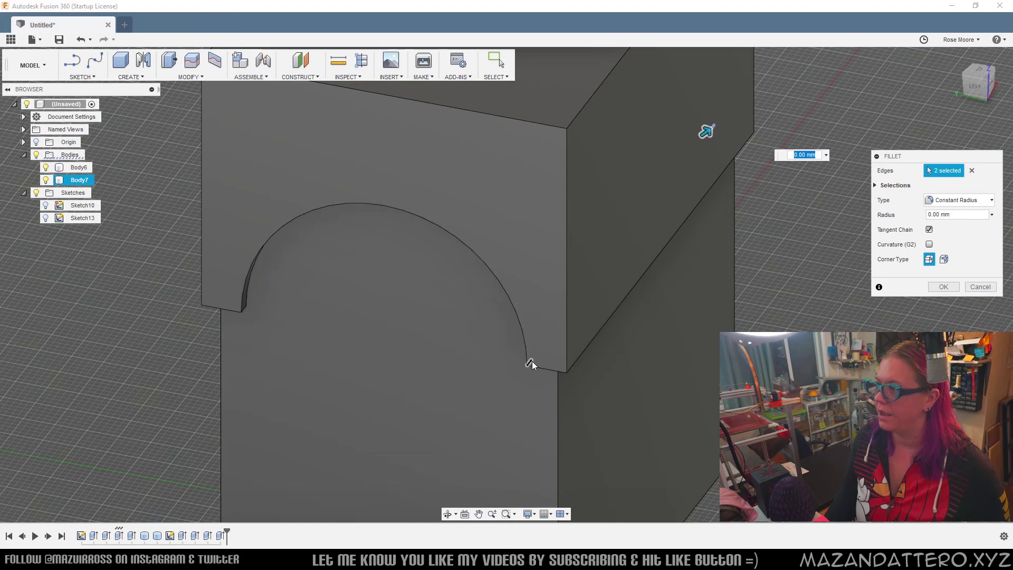
click(531, 362)
click(246, 310)
drag(245, 310, 233, 301)
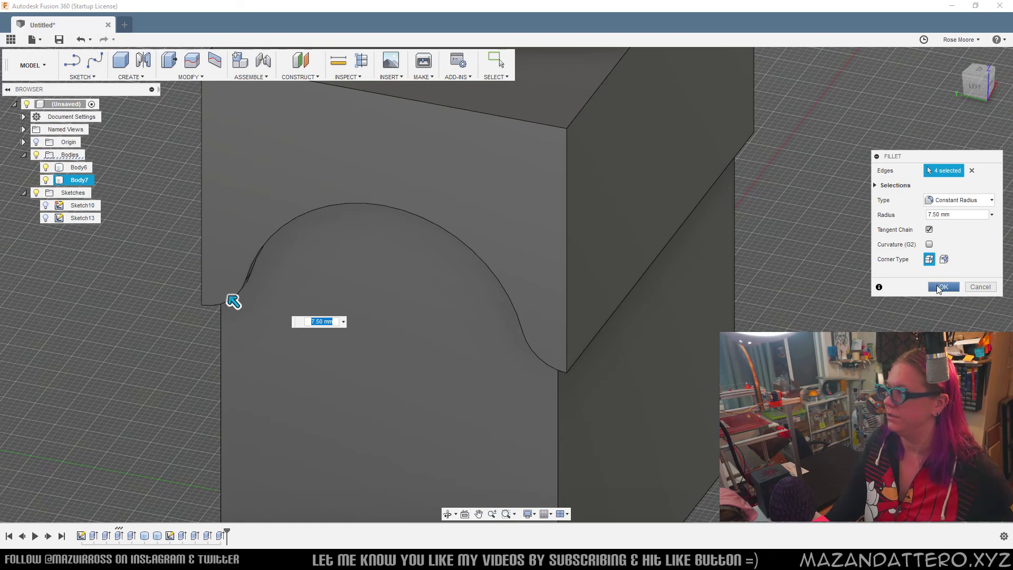
drag(232, 302, 288, 266)
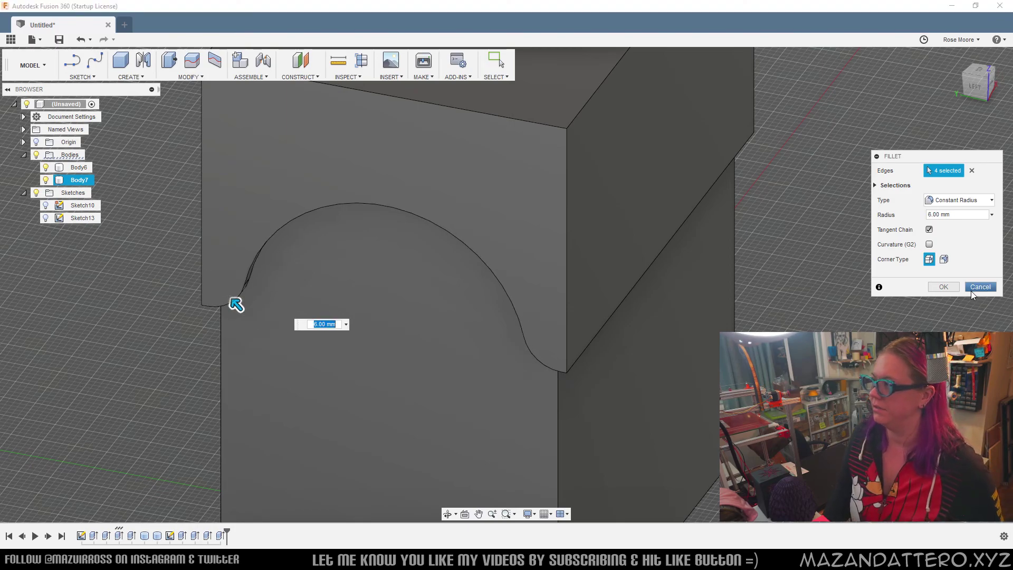
click(943, 289)
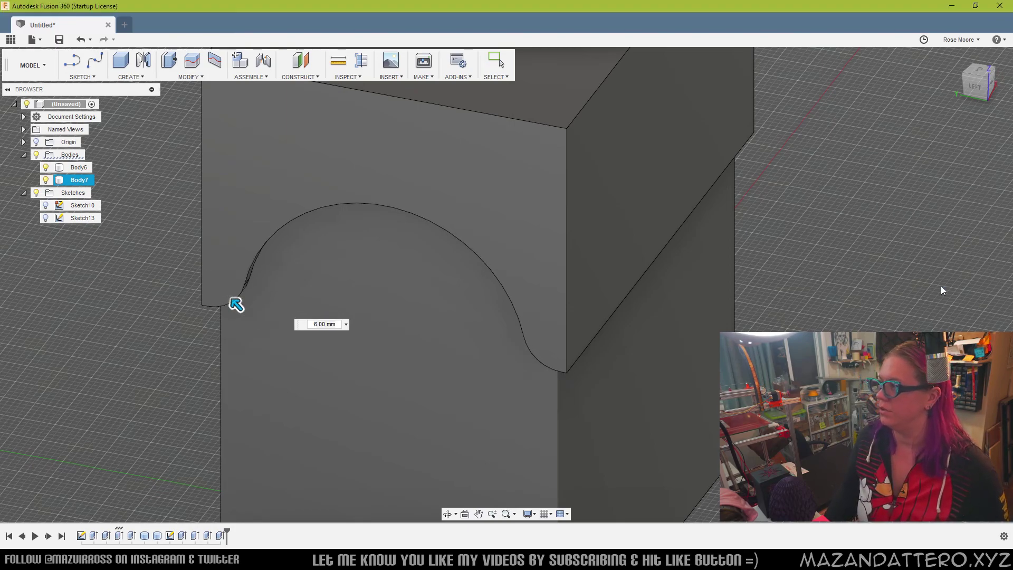
Hide the lid and fillet the four upper corner edges beside the box body's curved cutouts with an 8.5 mm radius
click(45, 183)
middle_drag(609, 220, 640, 345)
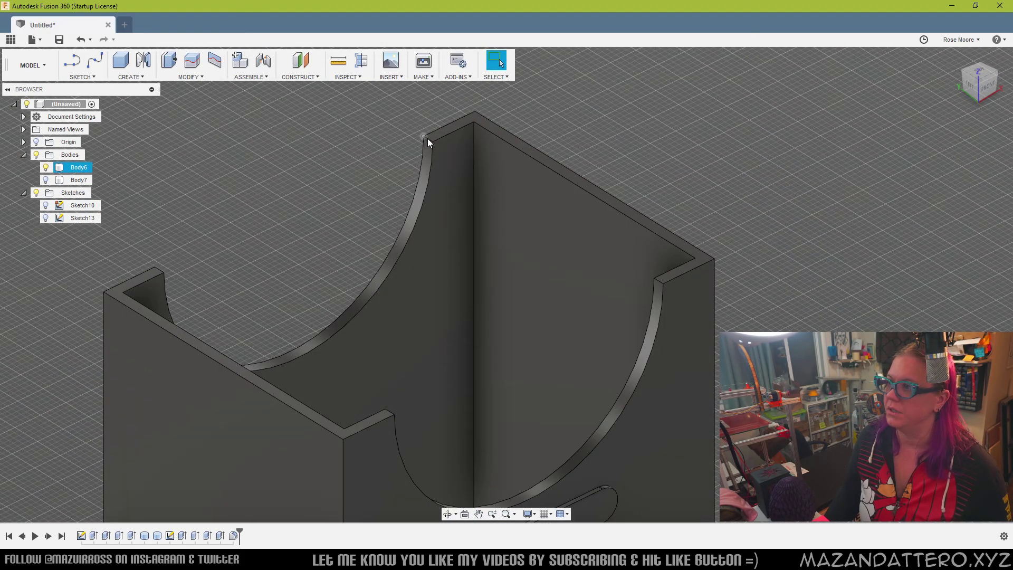
scroll(430, 139, up, 3)
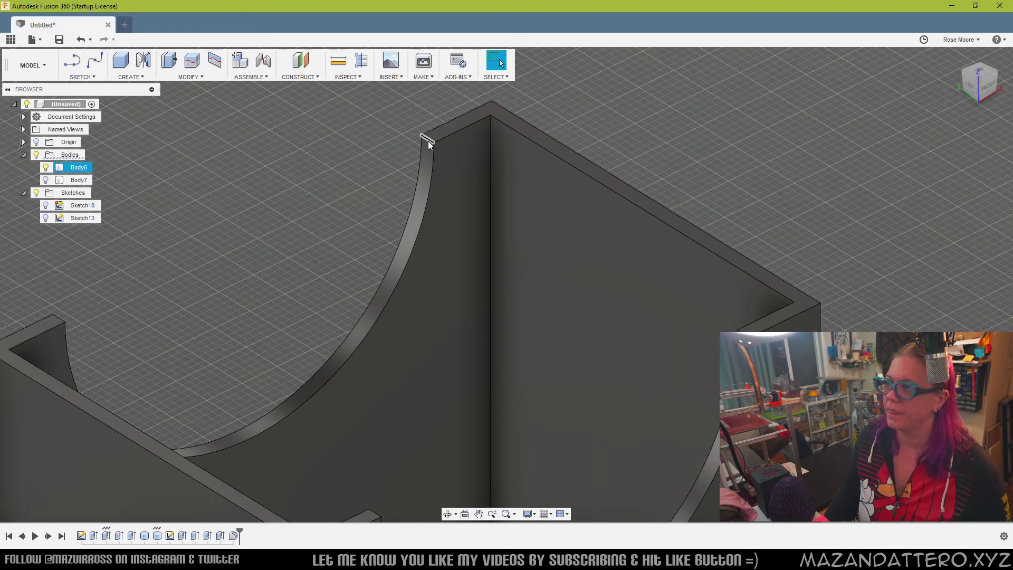
right_click(428, 141)
key(f)
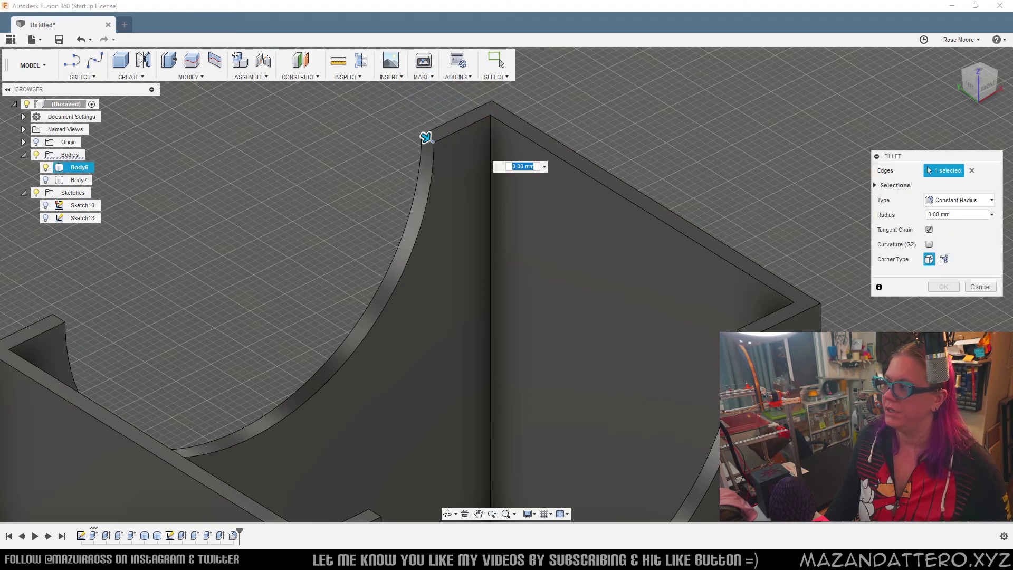
click(737, 329)
middle_drag(602, 383, 801, 310)
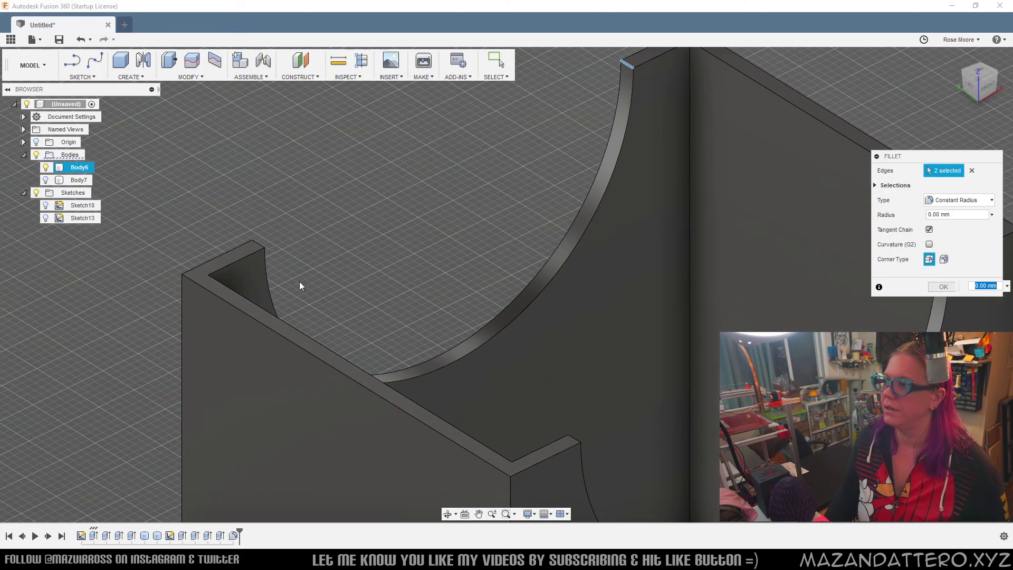
click(257, 245)
click(574, 448)
drag(575, 439, 550, 458)
scroll(633, 391, down, 3)
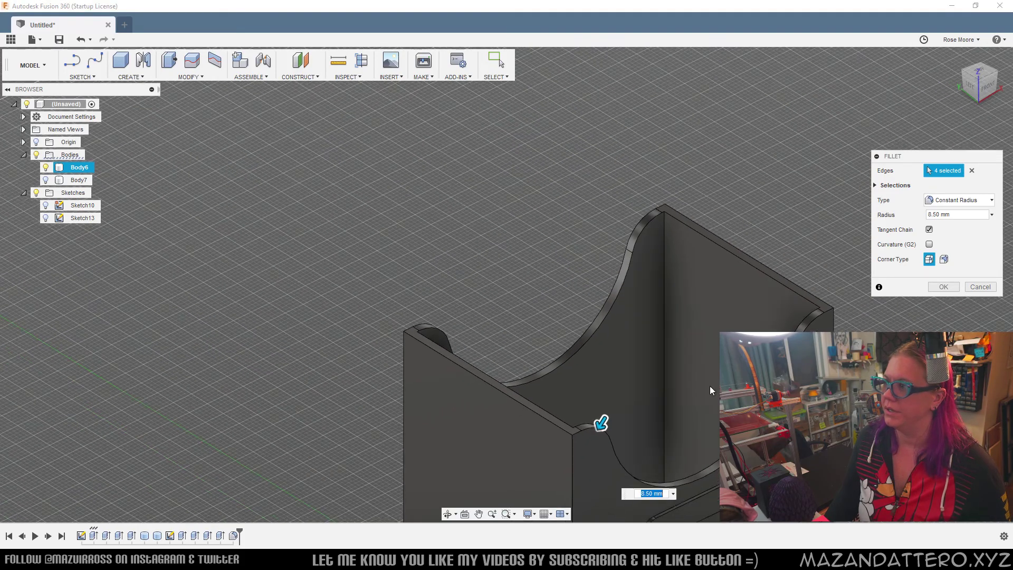
middle_drag(698, 386, 497, 358)
click(943, 286)
Select the box body's four vertical outer corner edges for a constant-radius fillet
scroll(575, 381, down, 5)
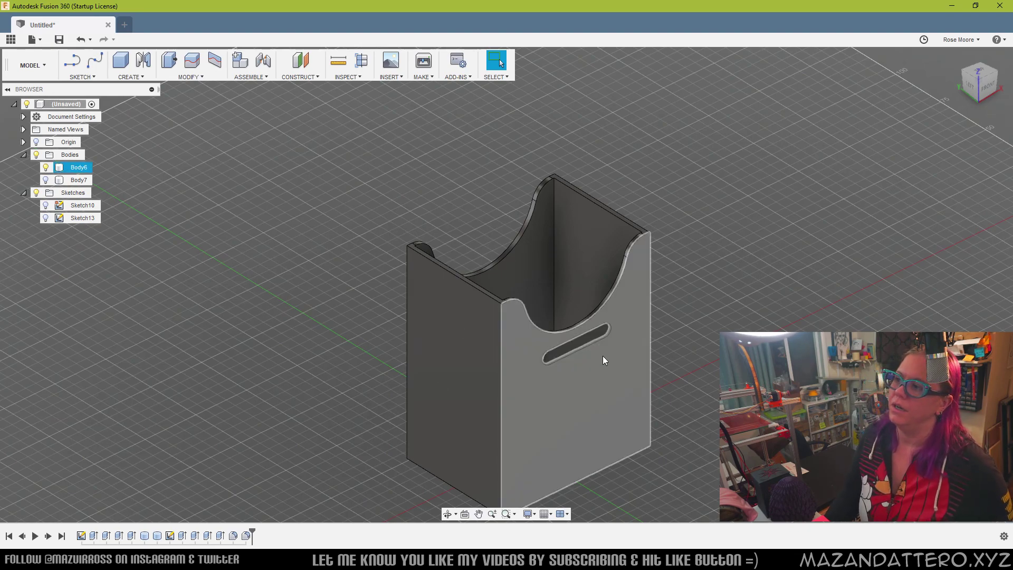
right_click(500, 336)
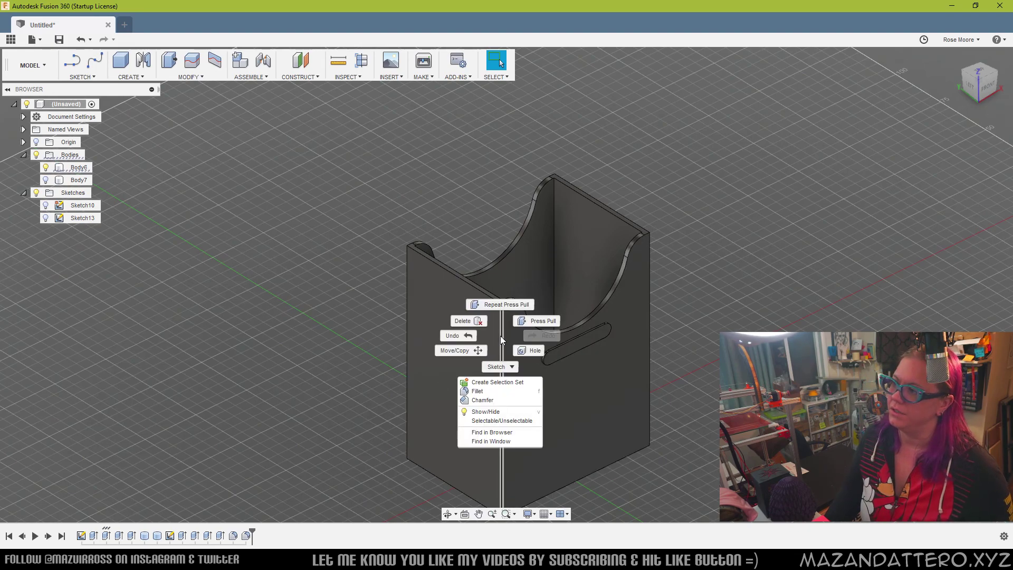
click(543, 323)
click(648, 285)
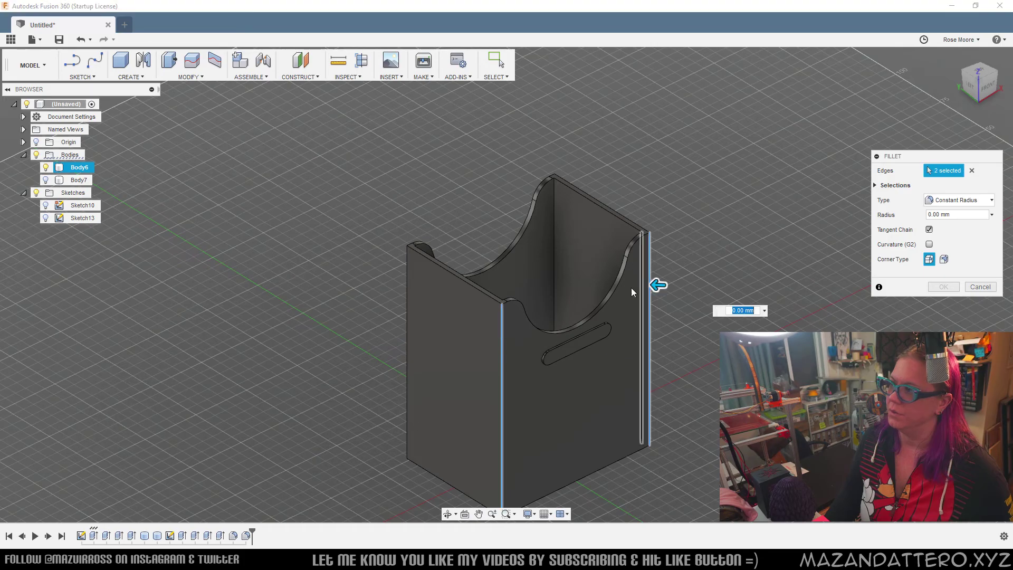
click(405, 296)
shift+middle_drag(405, 295, 644, 314)
click(627, 325)
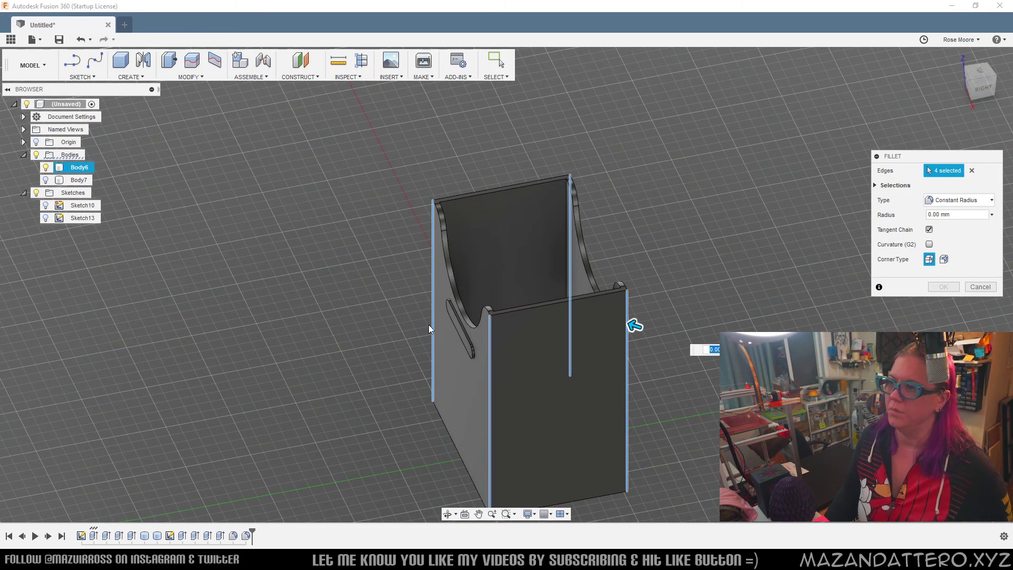
Show the lid and add its four vertical outer corner edges to the fillet selection
click(46, 181)
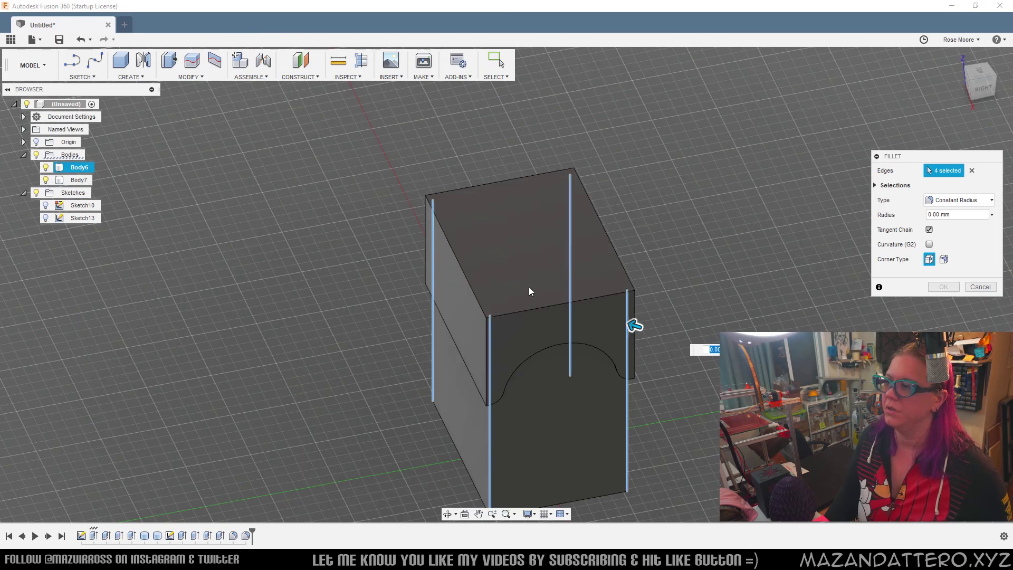
scroll(528, 288, up, 3)
click(453, 366)
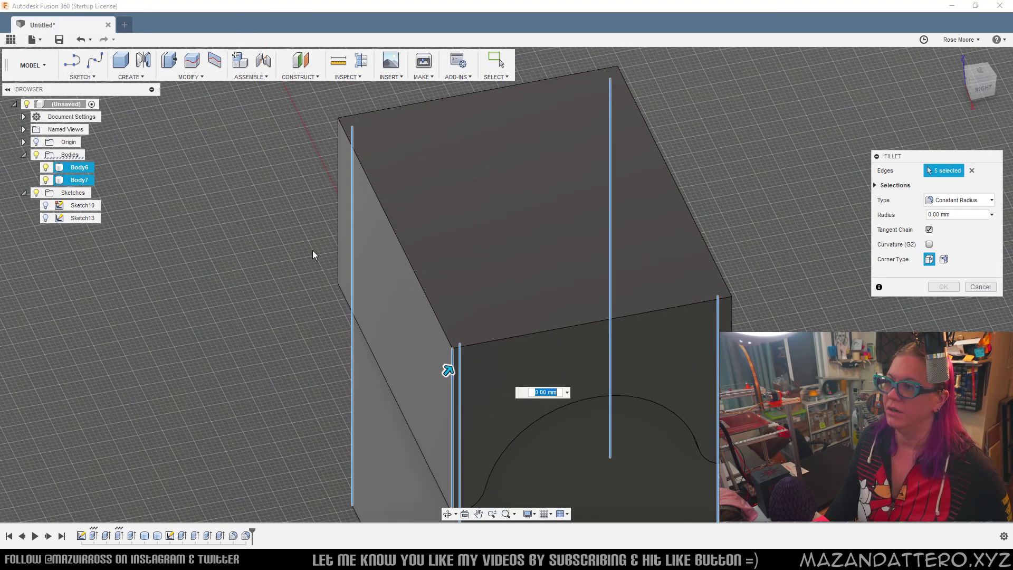
click(338, 241)
click(733, 313)
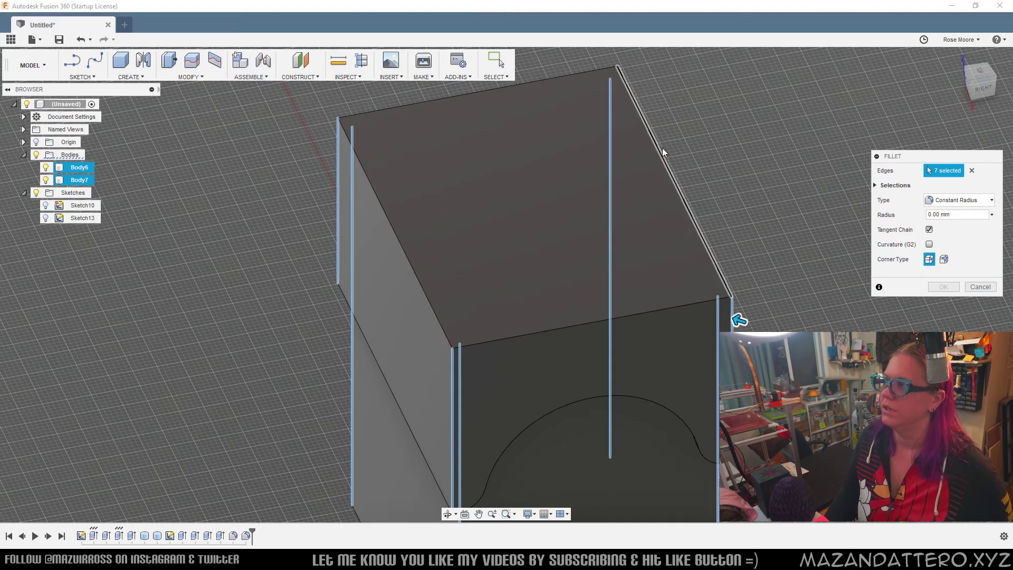
click(617, 85)
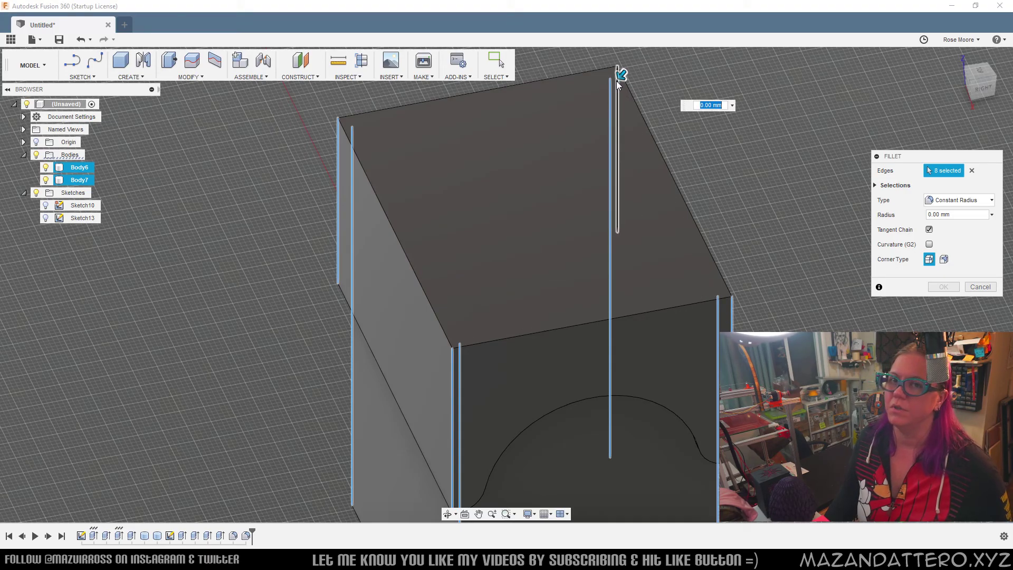
scroll(739, 310, down, 3)
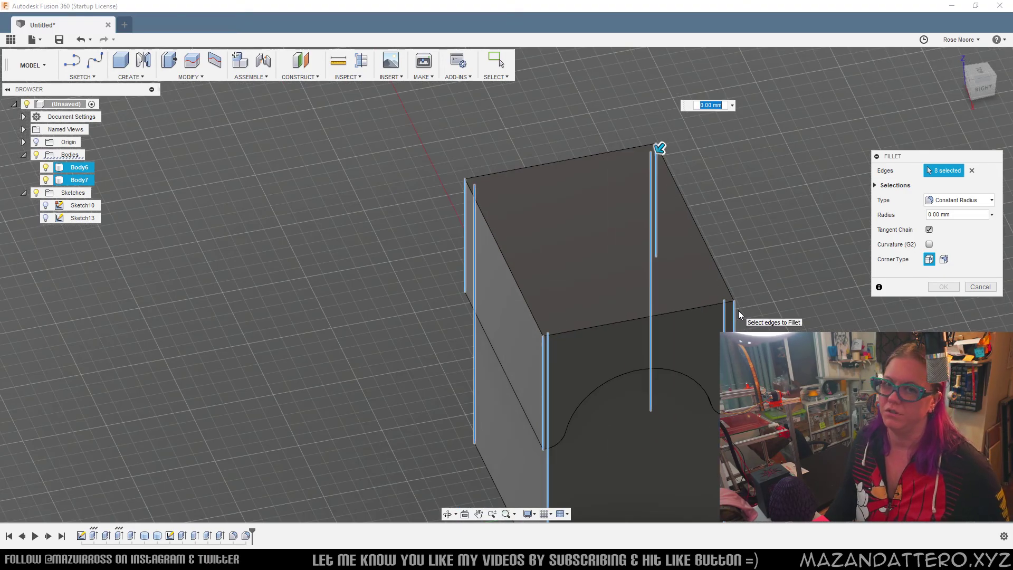
Hide the lid to check the wall thickness and fillet all eight selected vertical edges with a 2.5 mm radius
middle_drag(637, 307, 607, 194)
shift+middle_drag(458, 384, 365, 226)
drag(283, 261, 294, 263)
scroll(295, 263, up, 6)
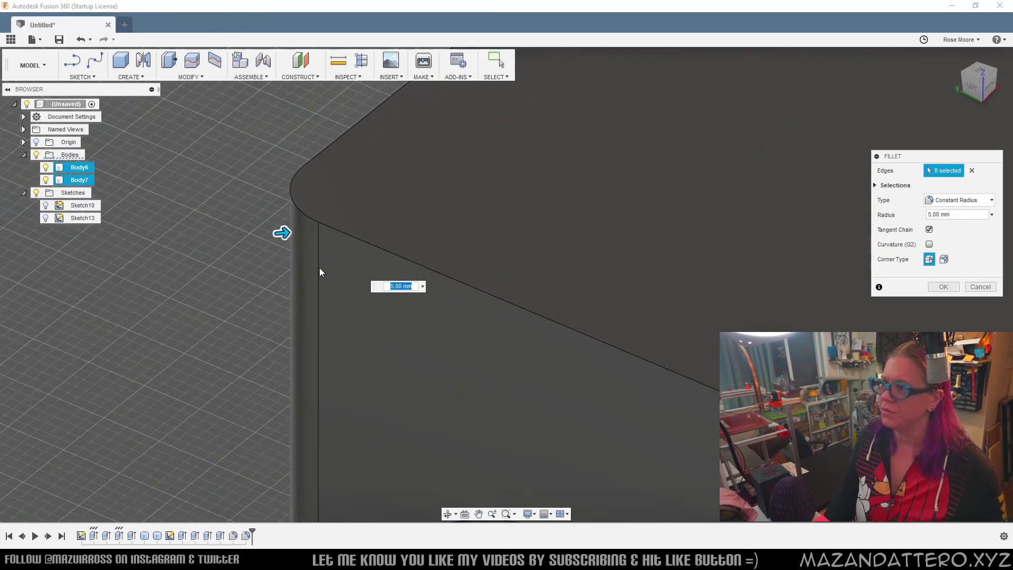
click(46, 180)
shift+middle_drag(655, 292, 492, 247)
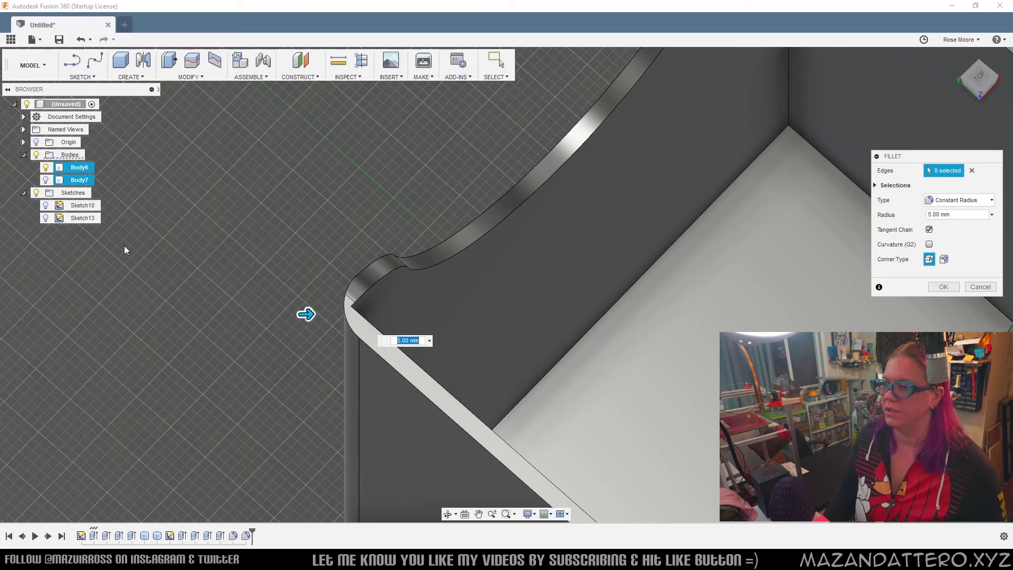
drag(307, 314, 299, 314)
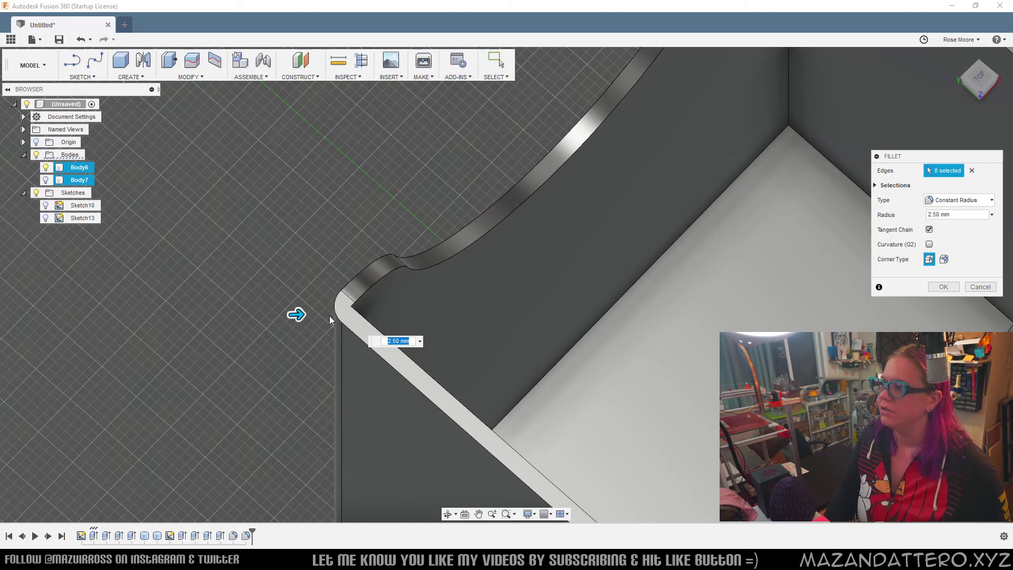
click(954, 287)
Show the lid again and fillet its lower outer rim, including the arched cutouts, with a 1 mm radius
scroll(581, 319, down, 5)
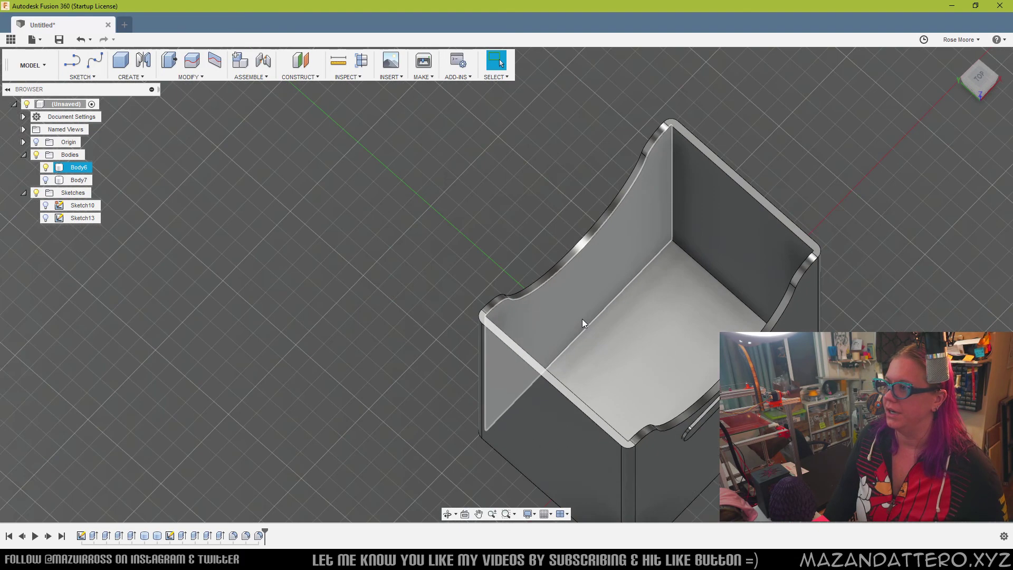
middle_drag(581, 319, 485, 318)
click(46, 180)
scroll(585, 332, down, 4)
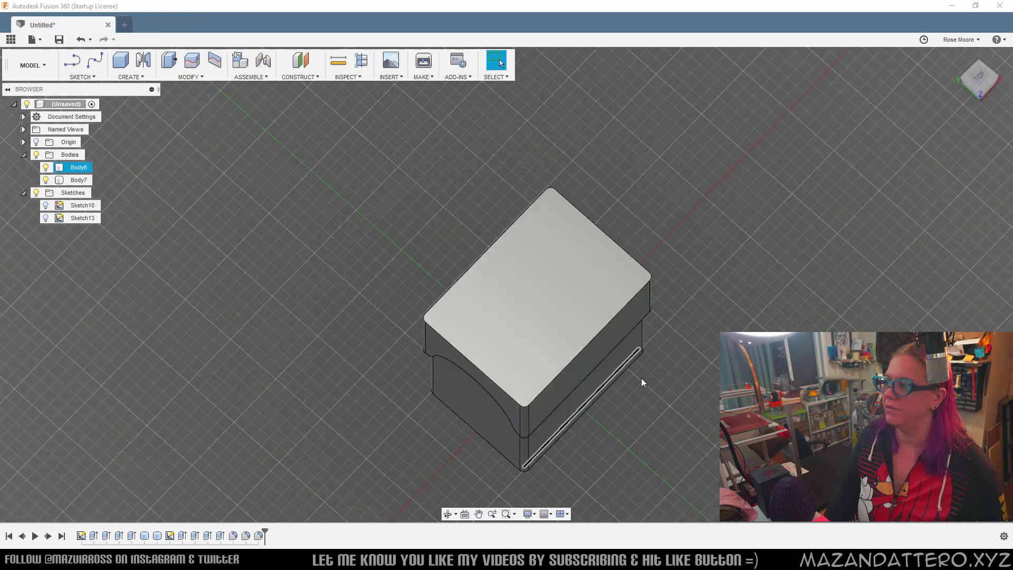
shift+middle_drag(625, 368, 543, 295)
shift+middle_drag(454, 343, 549, 376)
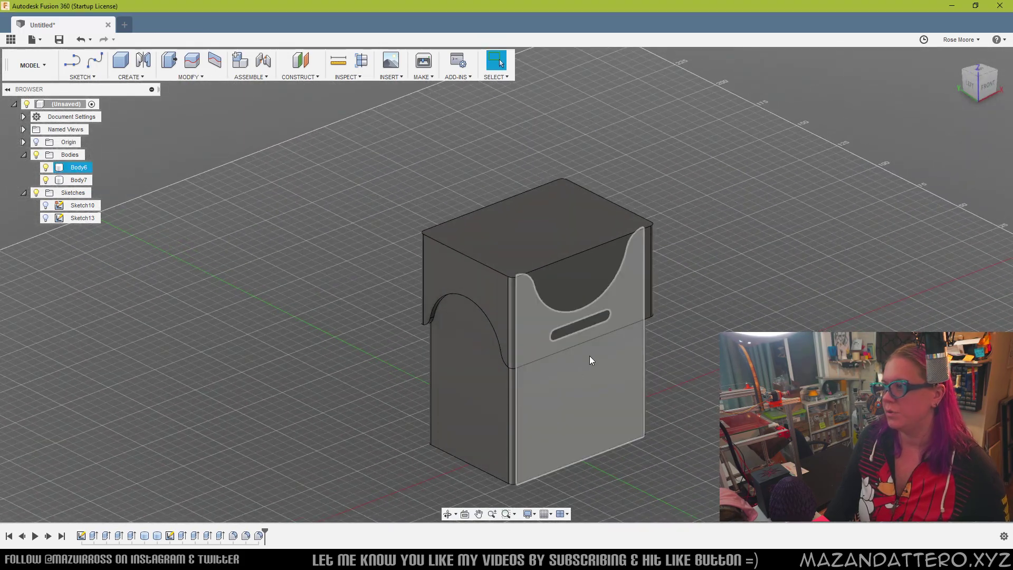
scroll(637, 331, up, 3)
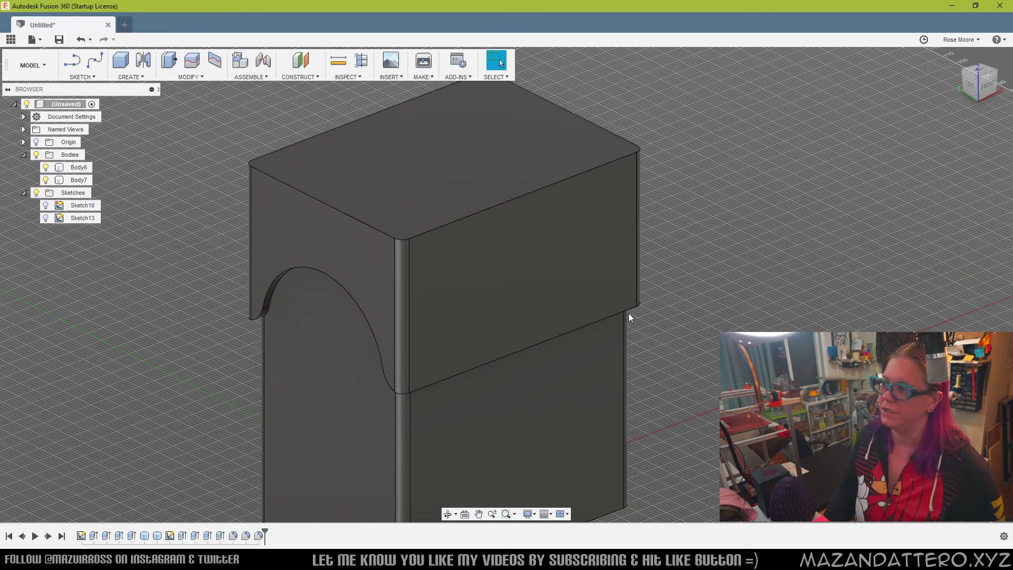
right_click(626, 312)
click(659, 296)
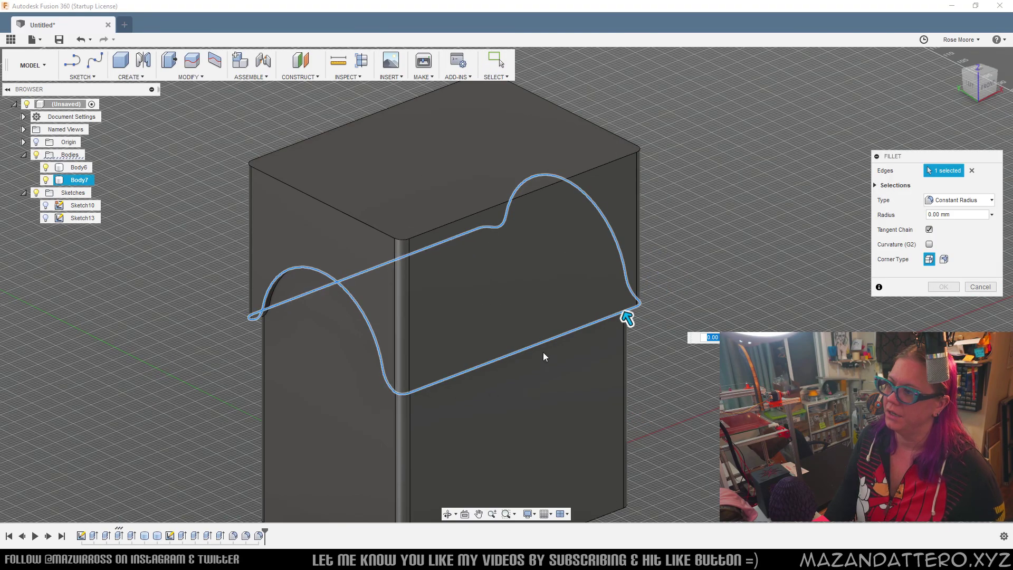
scroll(626, 316, up, 3)
drag(626, 316, 627, 312)
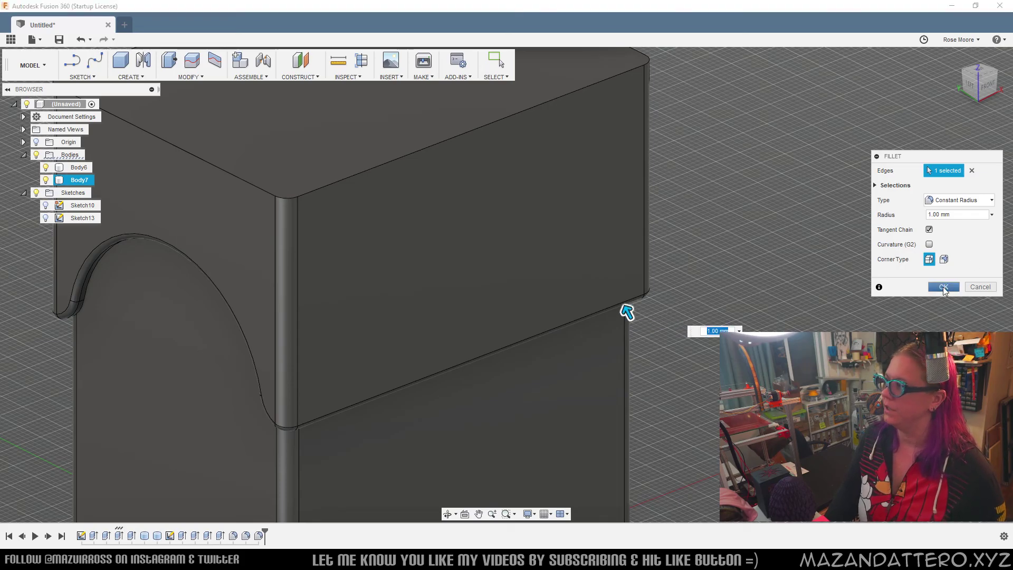
click(943, 287)
Start a sketch on the box body's front face and add the text "Maz" at 20 mm height below the lid
scroll(693, 308, down, 5)
shift+middle_drag(753, 280, 776, 308)
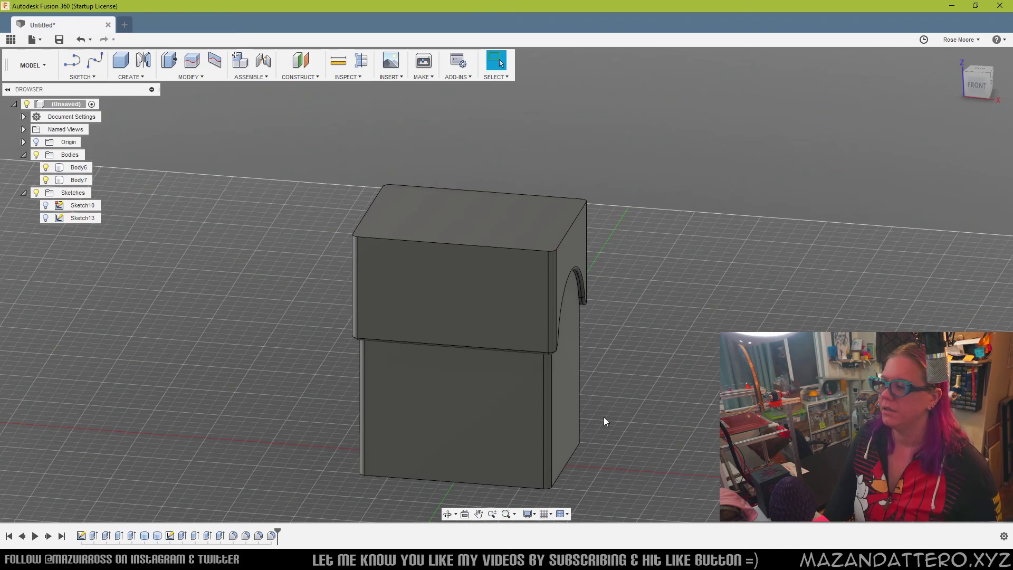
right_click(441, 397)
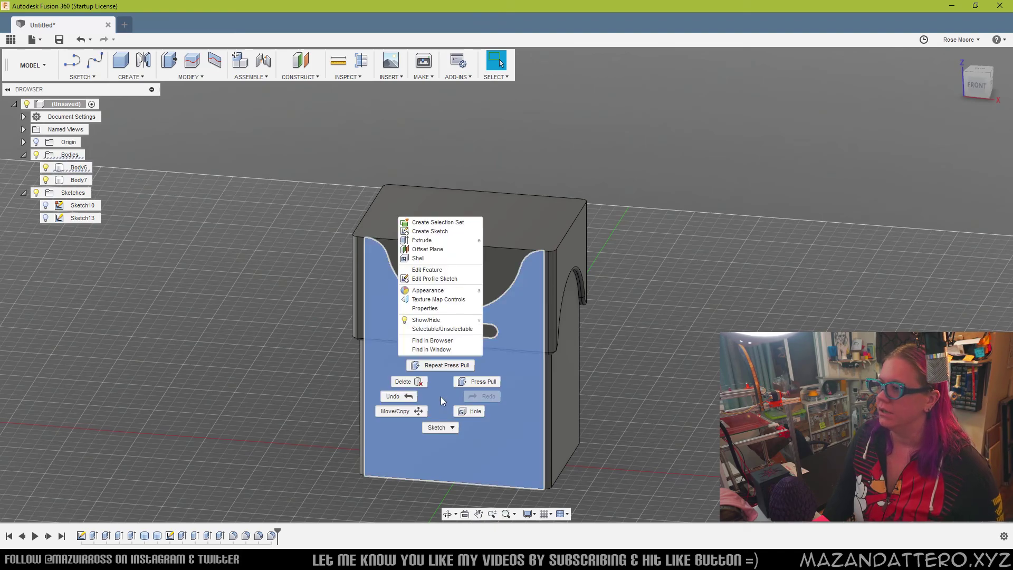
click(438, 231)
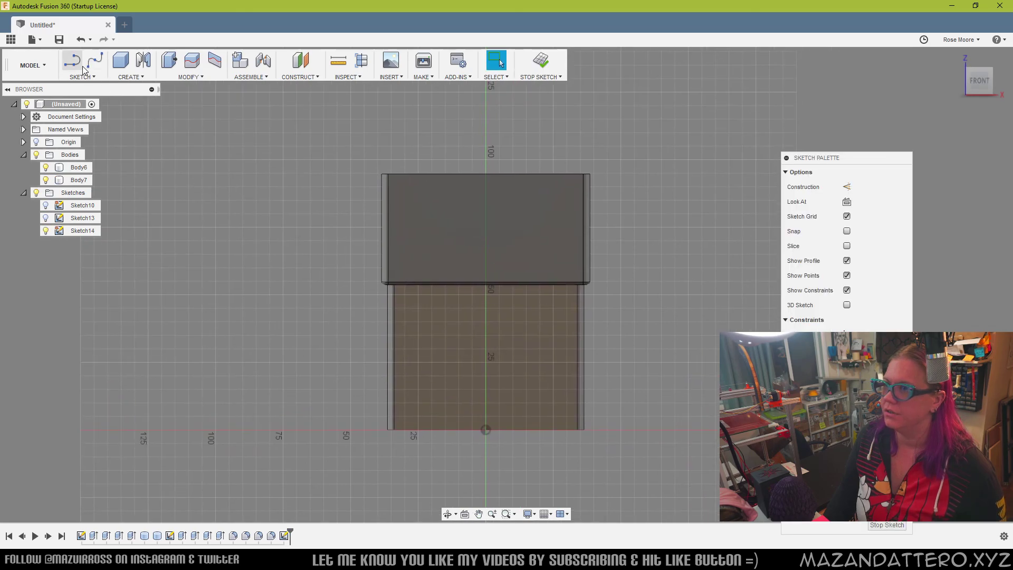
click(83, 77)
click(79, 223)
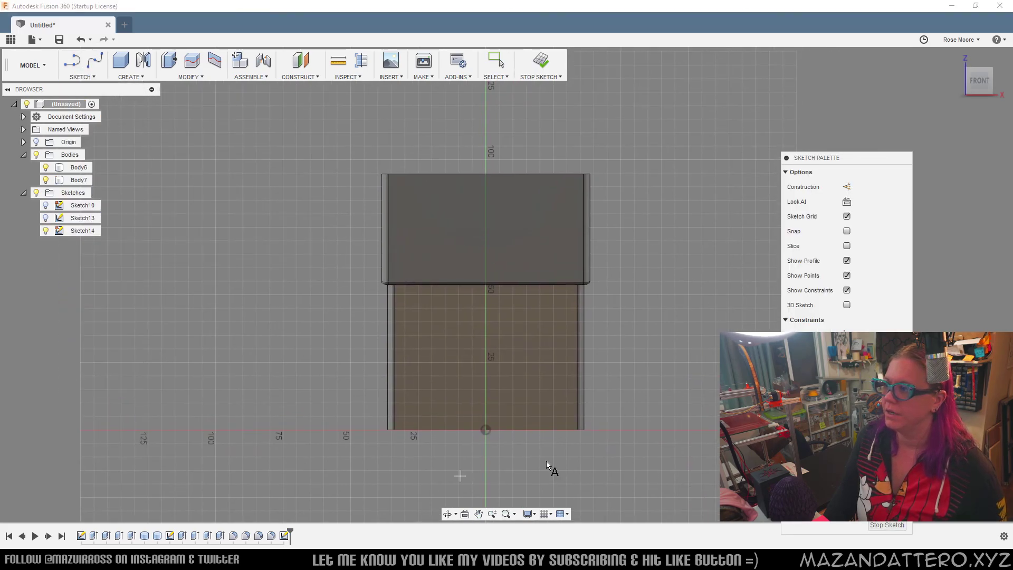
click(429, 363)
click(926, 171)
text(Maz)
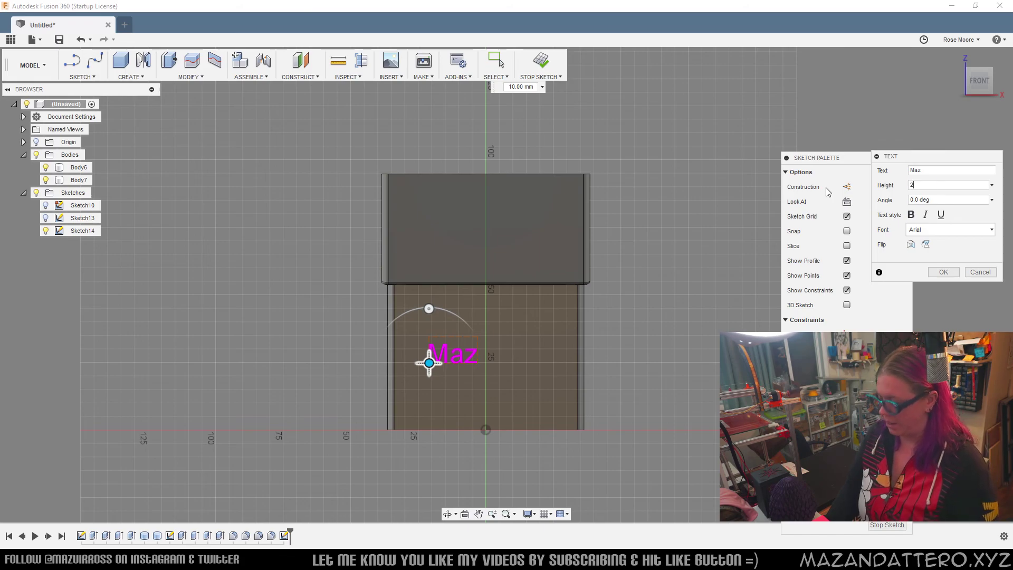
text(20)
drag(430, 368, 430, 373)
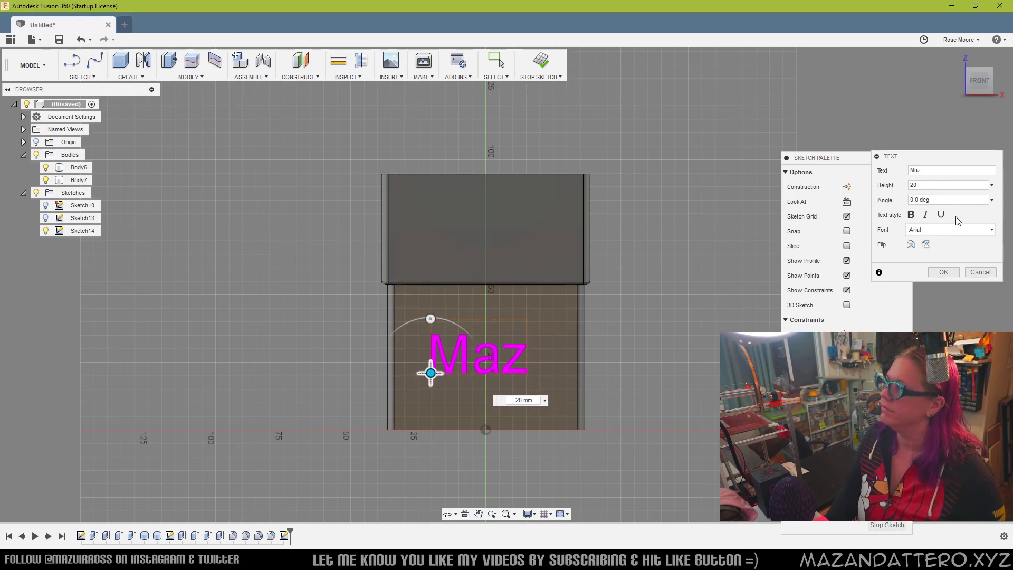
Set the text's font to Arial Black and place it near the middle of the exposed front face
click(941, 231)
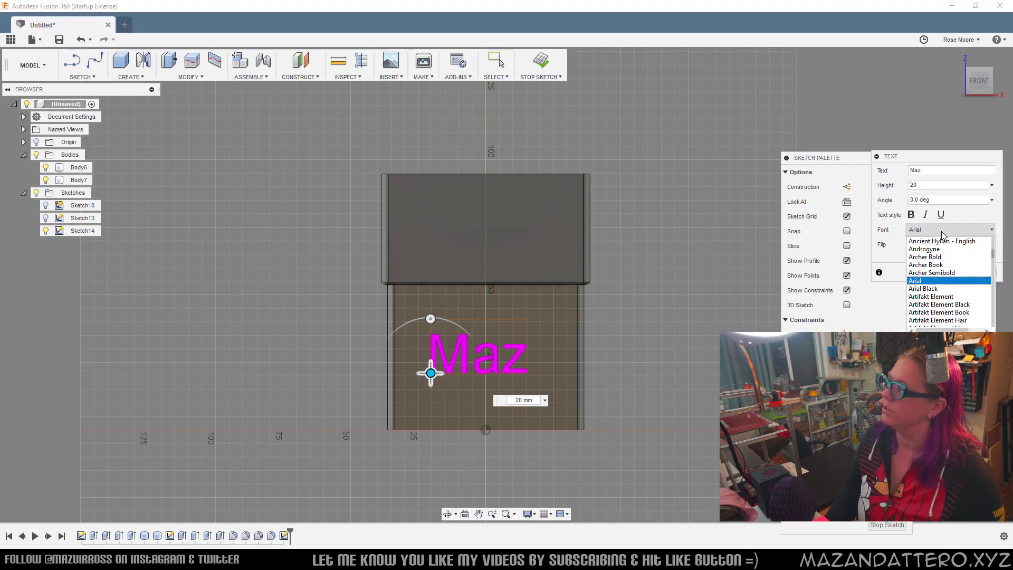
click(938, 265)
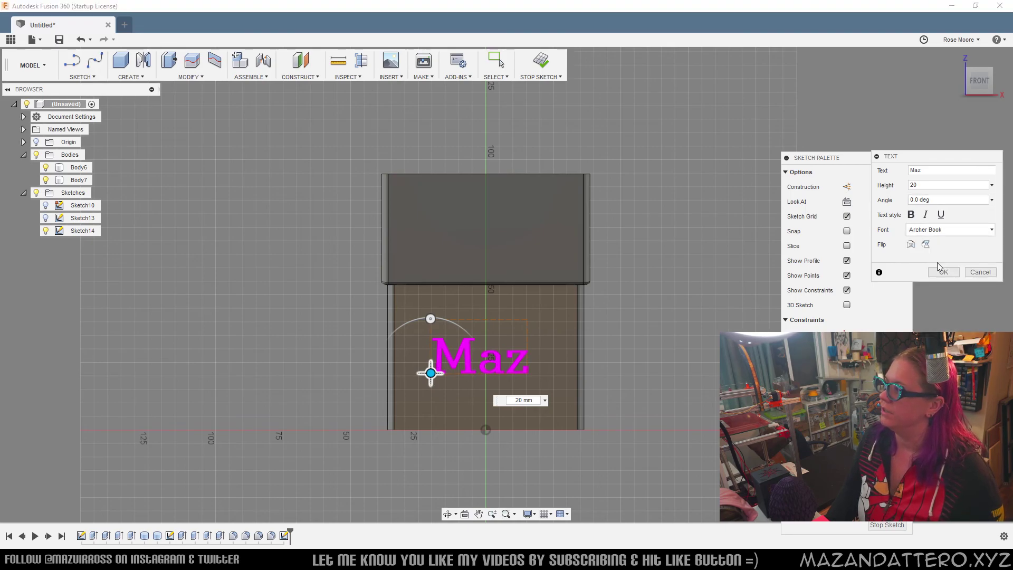
click(937, 231)
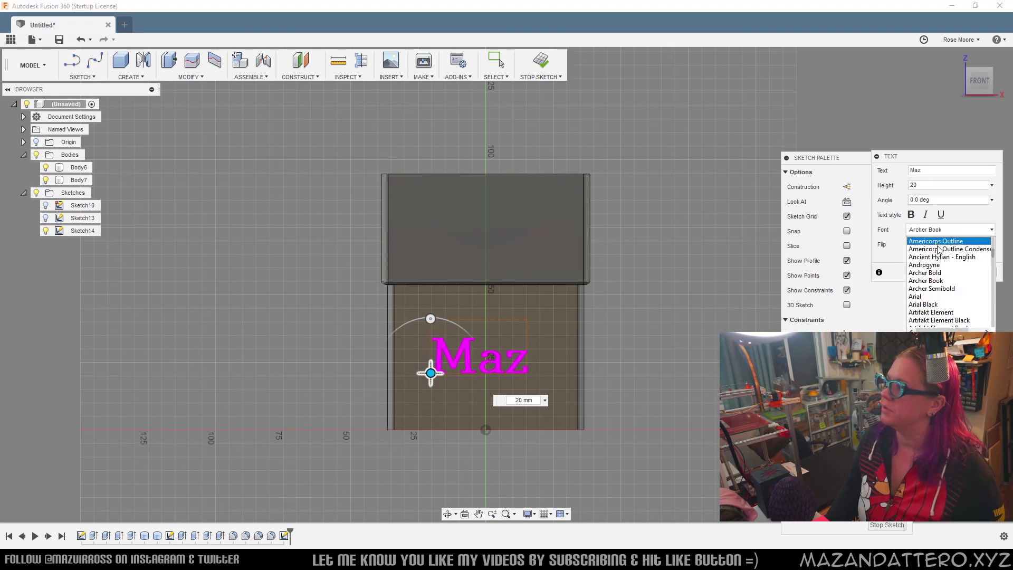
click(924, 297)
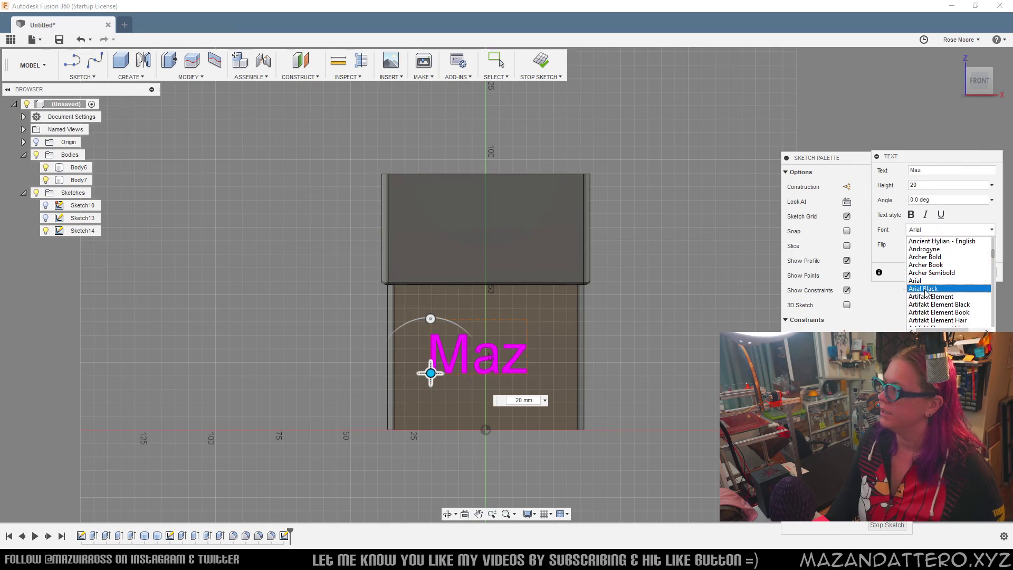
click(923, 288)
drag(430, 373, 431, 370)
click(944, 272)
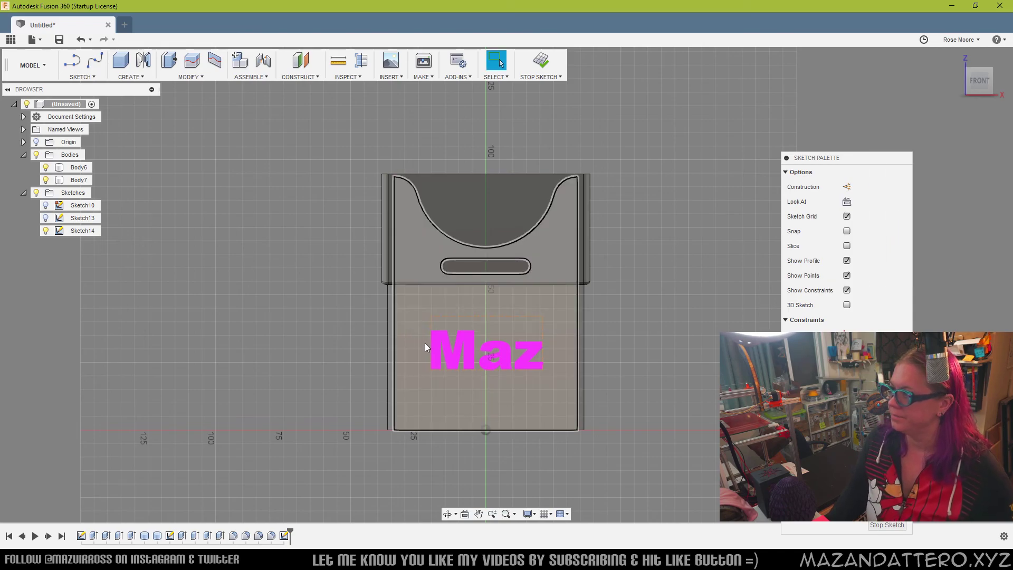
Extrude the sketched text outward by 1 mm, joining it to the box body
right_click(458, 343)
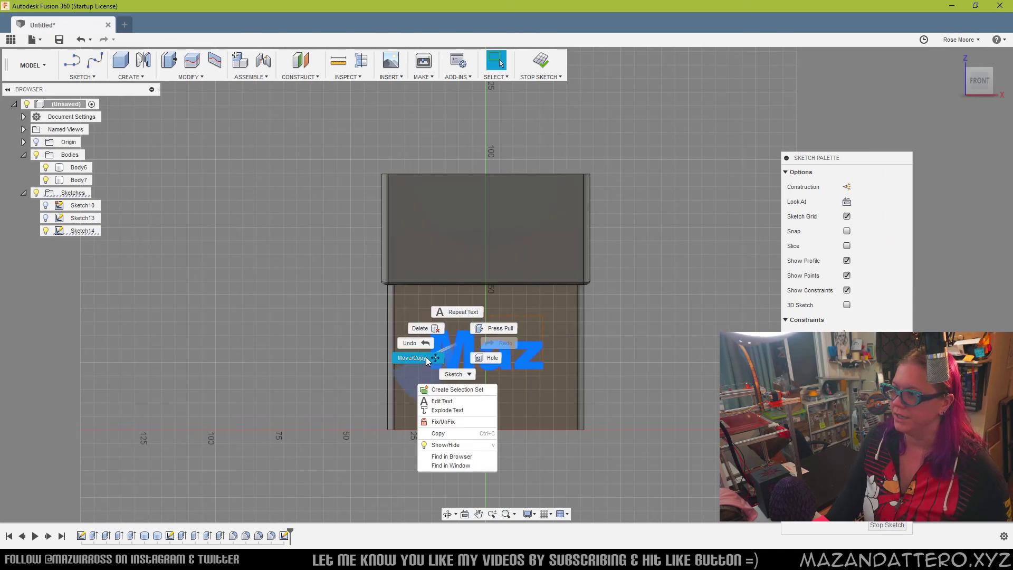
click(499, 329)
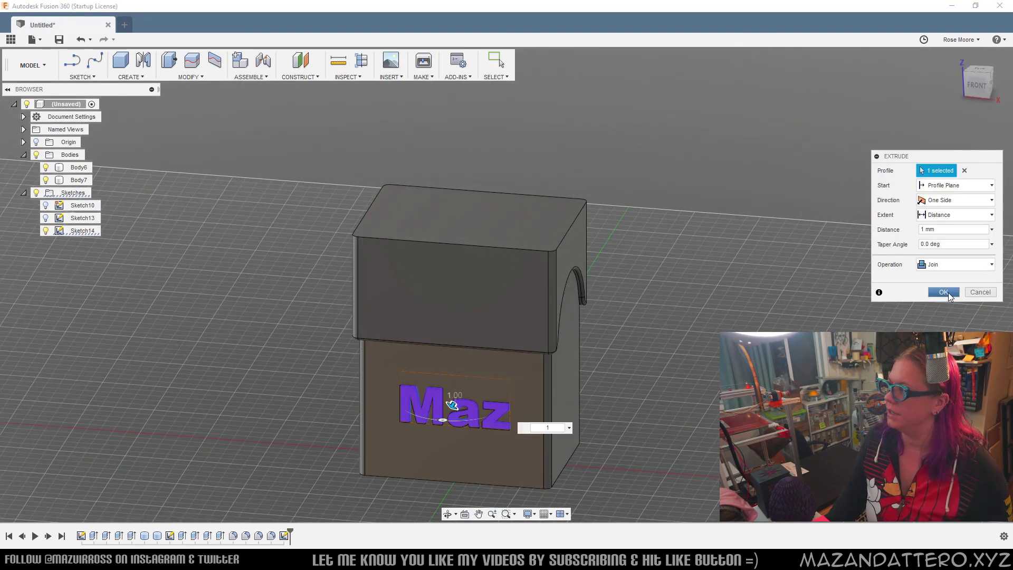
click(944, 292)
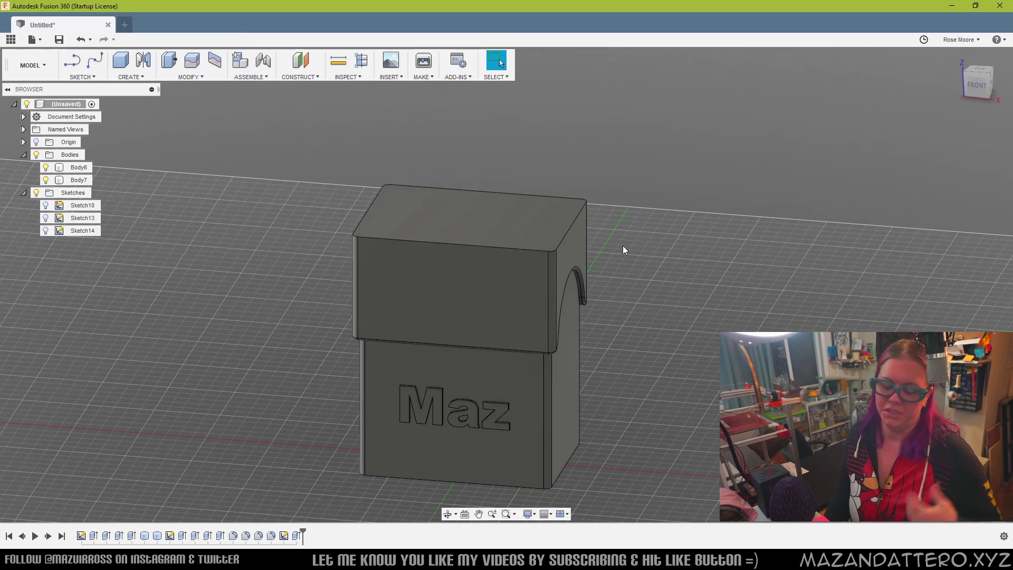
Export the whole design as an STL file named 180719-thing2.stl in the 2018-3DP folder
middle_drag(569, 277, 599, 265)
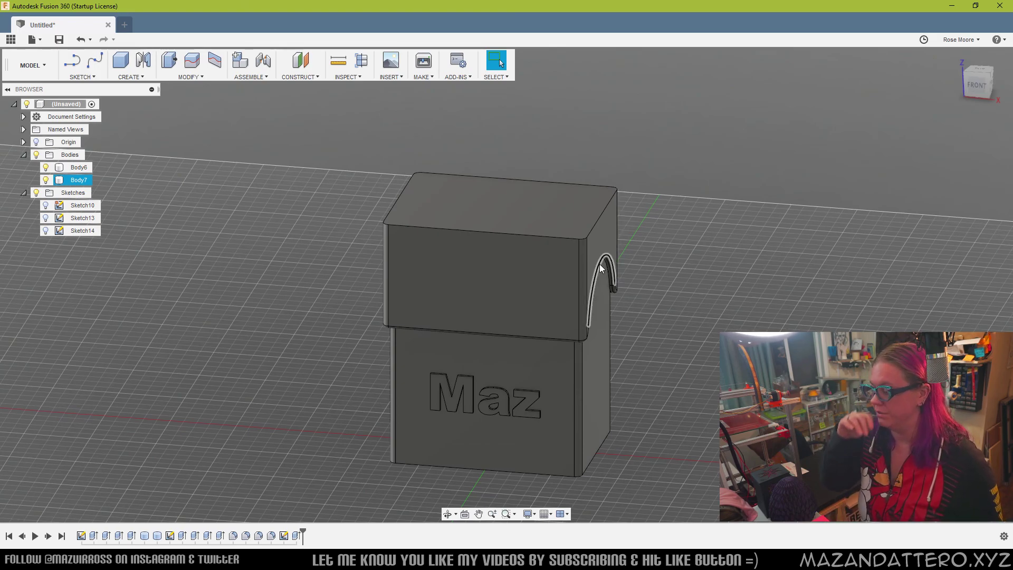
middle_drag(599, 264, 553, 241)
middle_drag(479, 255, 471, 254)
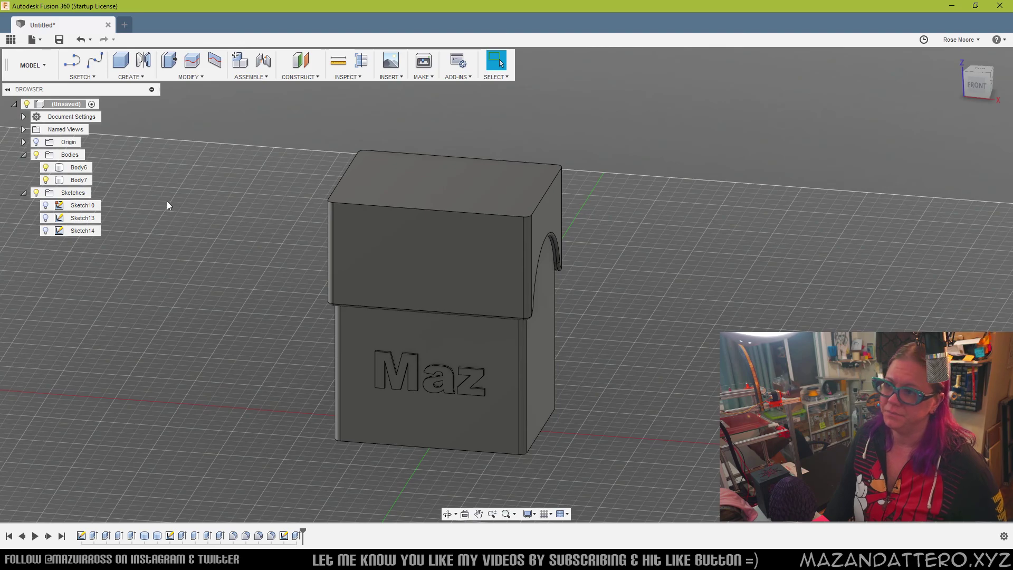
right_click(73, 108)
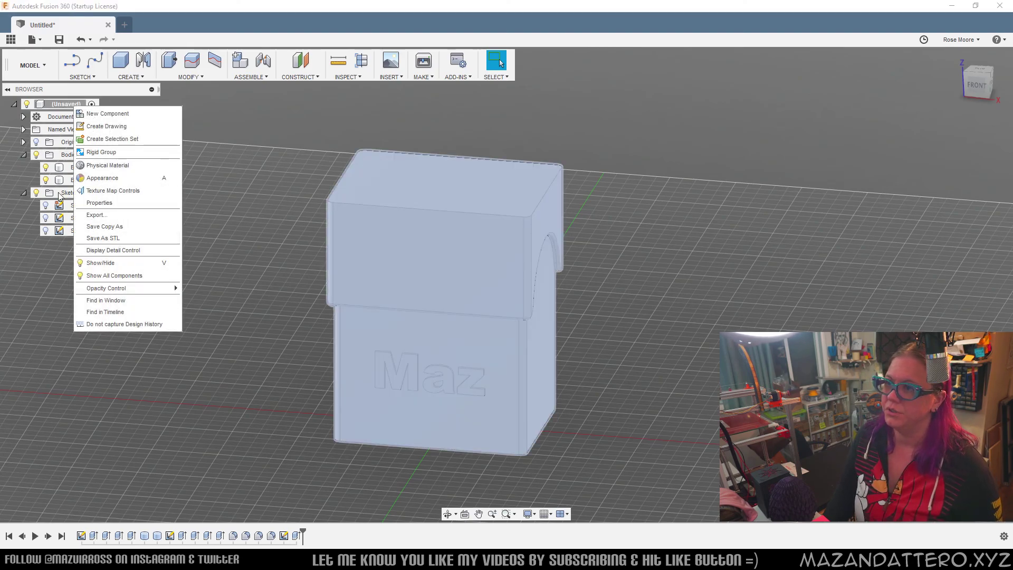
click(129, 239)
click(944, 316)
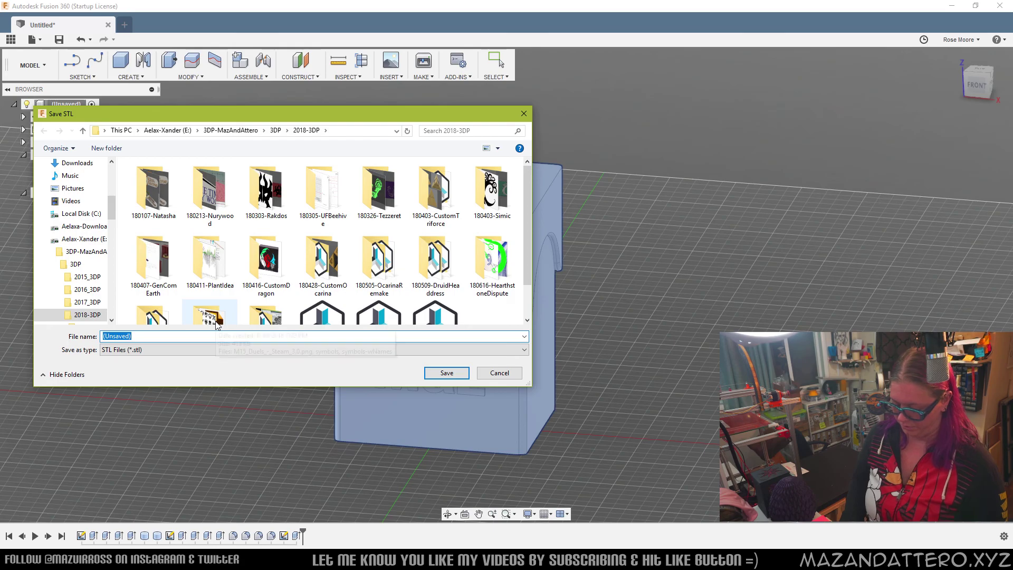
text(180719)
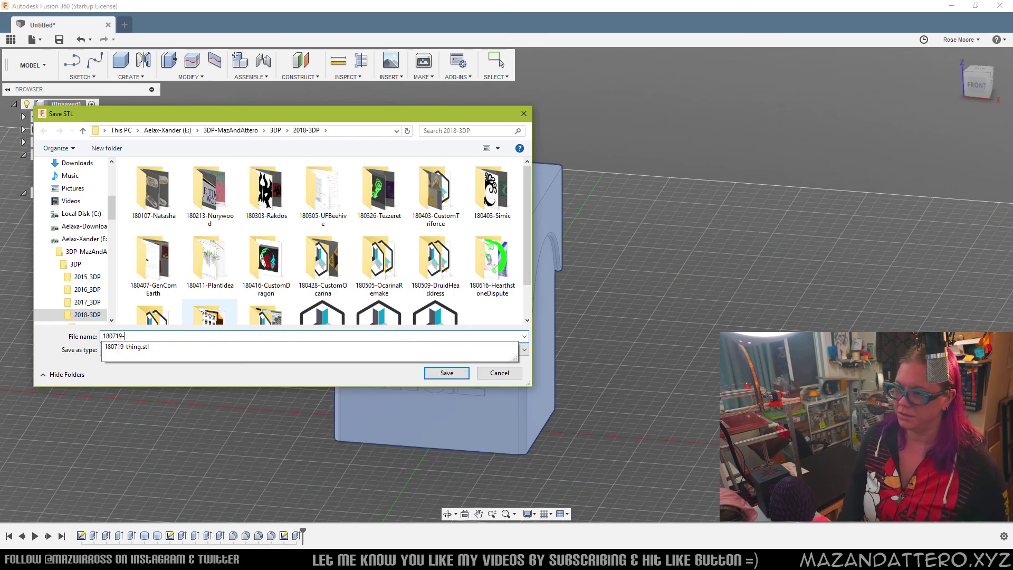
text(-)
key(Down)
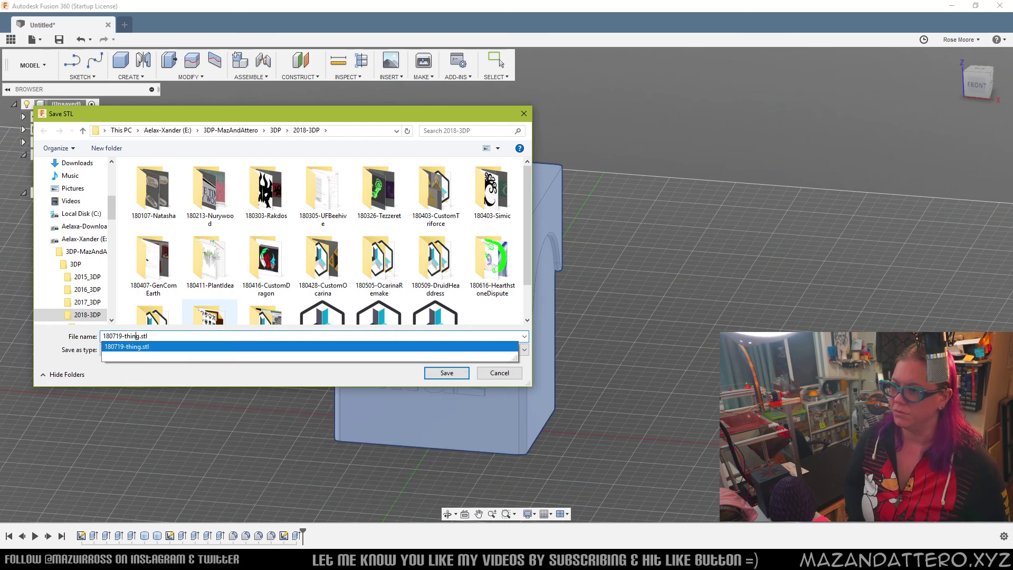
key(Return)
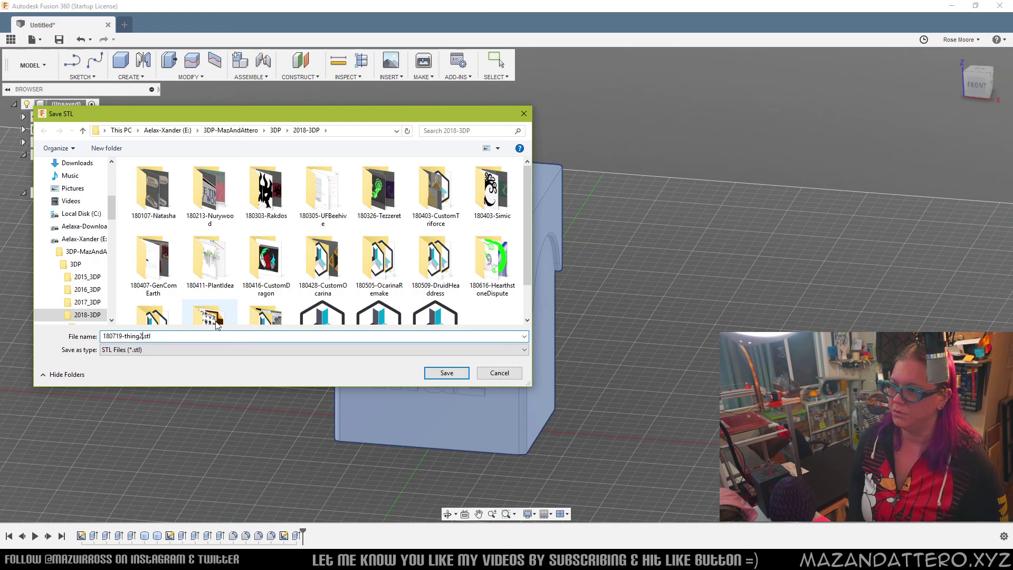
key(Return)
Switch to Repetier-Host, remove the two old objects from the print bed and import 180719-thing2.stl
middle_drag(421, 326, 450, 317)
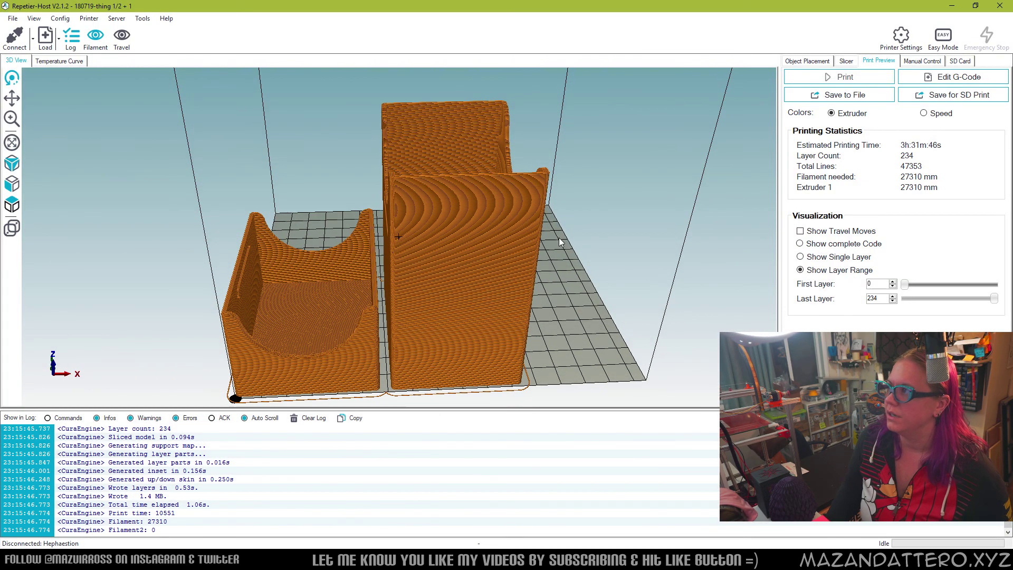
click(808, 61)
click(1001, 114)
click(1001, 114)
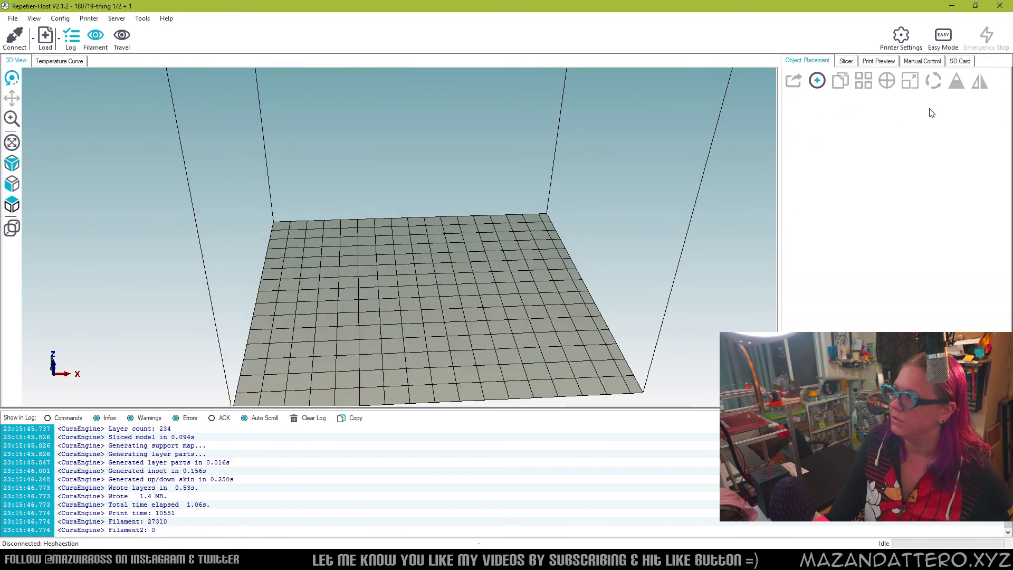
click(823, 82)
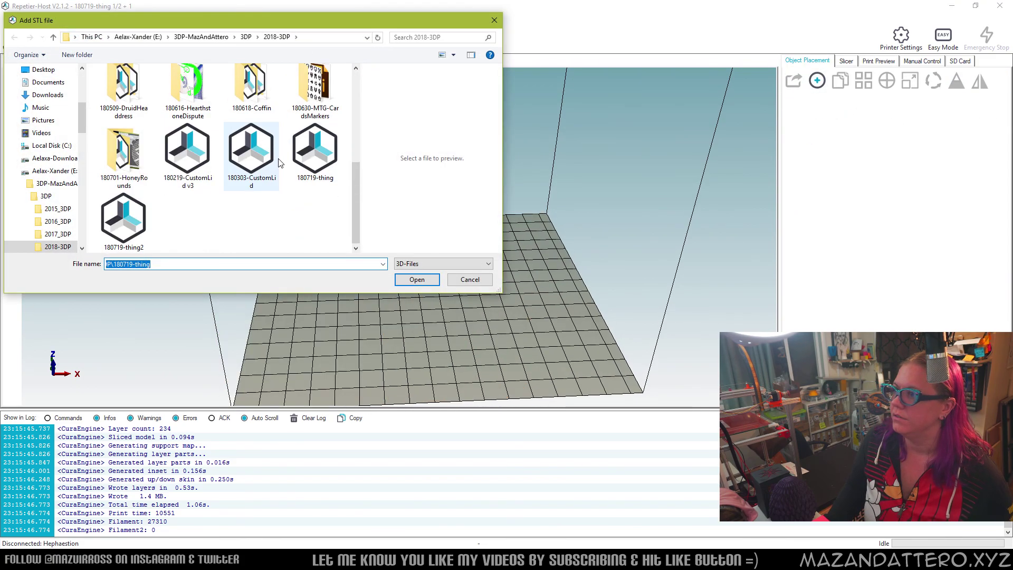
click(134, 235)
click(428, 281)
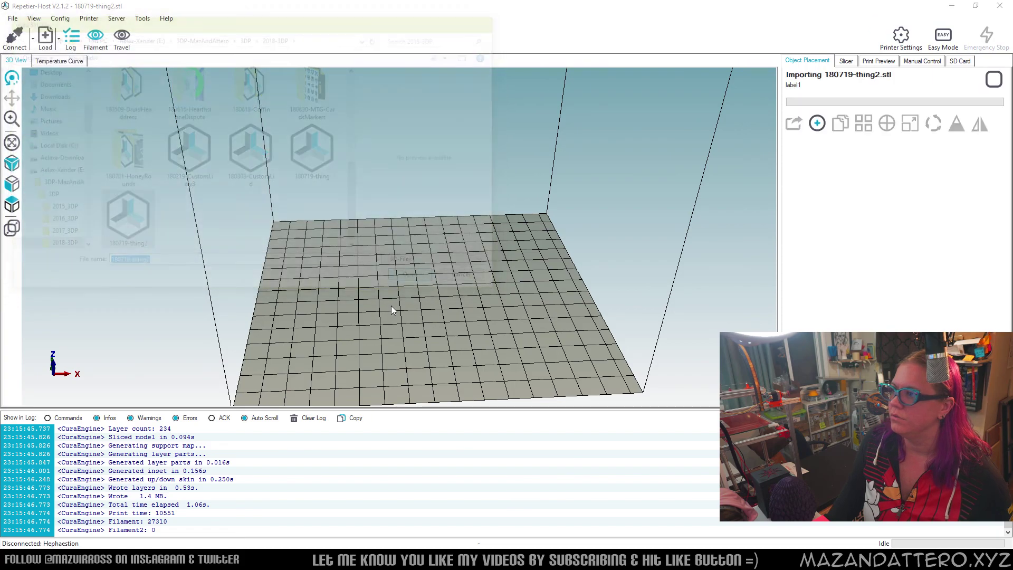
Split the imported model into separate box and lid objects
click(980, 114)
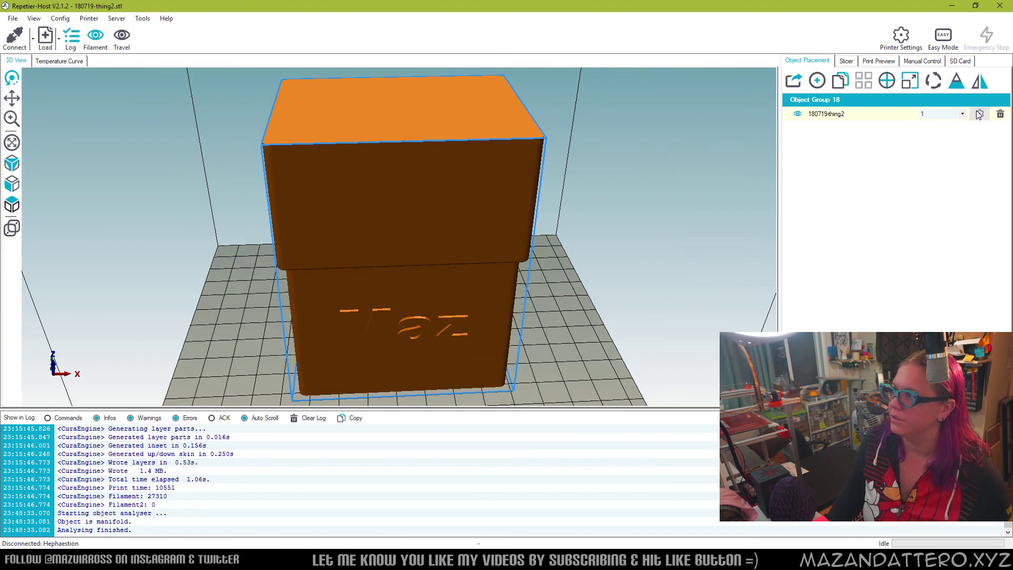
click(309, 110)
right_drag(332, 268, 182, 237)
right_drag(422, 293, 471, 260)
right_drag(218, 279, 331, 284)
scroll(321, 296, down, 5)
middle_drag(321, 297, 327, 257)
right_drag(327, 257, 323, 340)
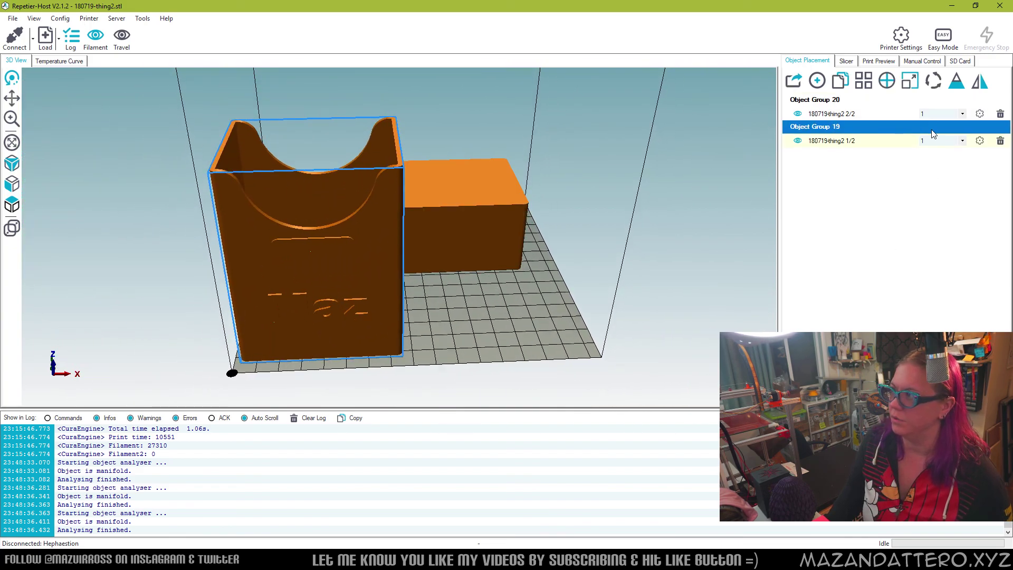
Rotate the box body 90 degrees about Z, and the lid 180 degrees about Y and 90 degrees about Z
click(933, 81)
click(871, 119)
click(414, 220)
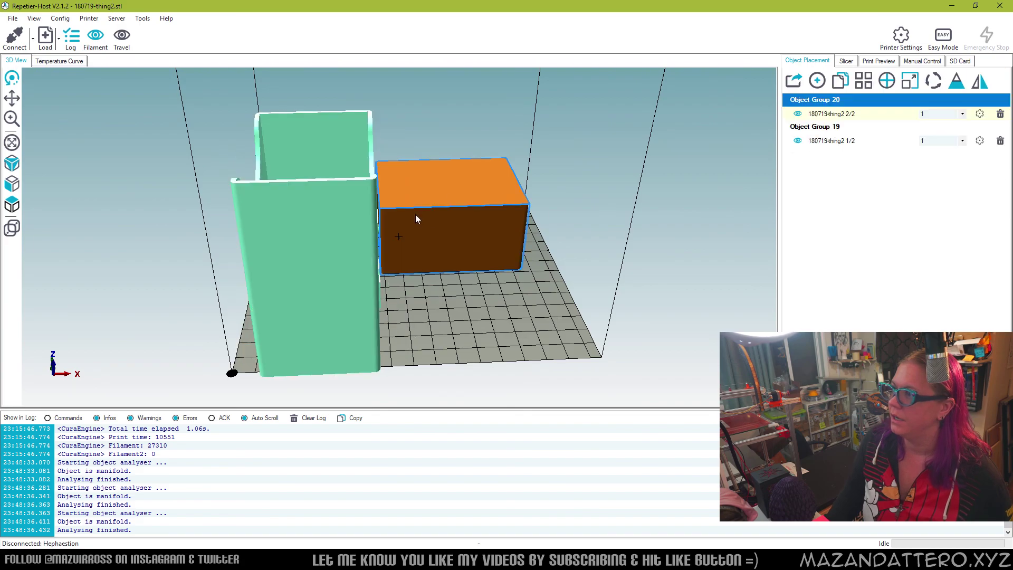
click(933, 77)
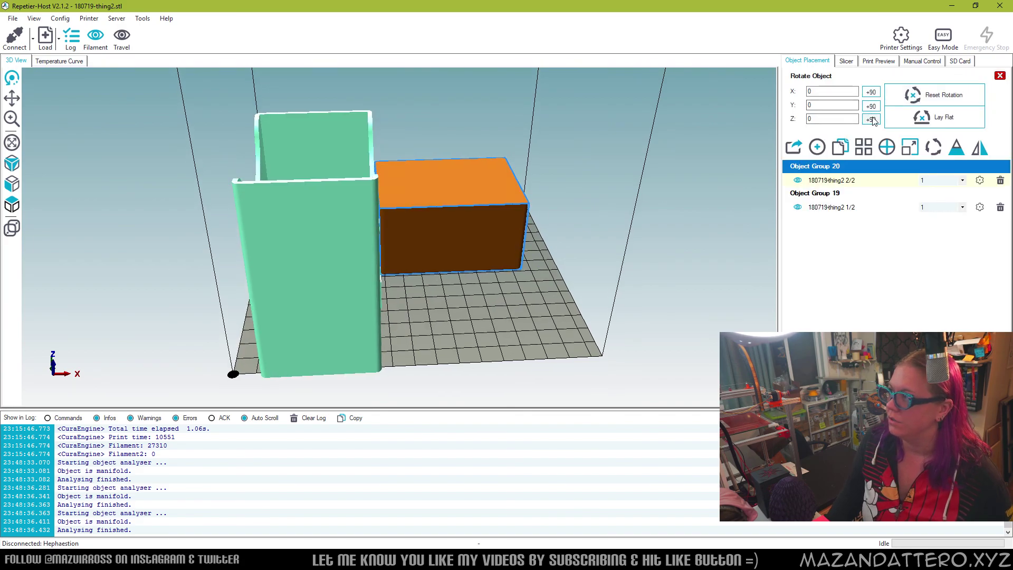
click(872, 106)
click(872, 106)
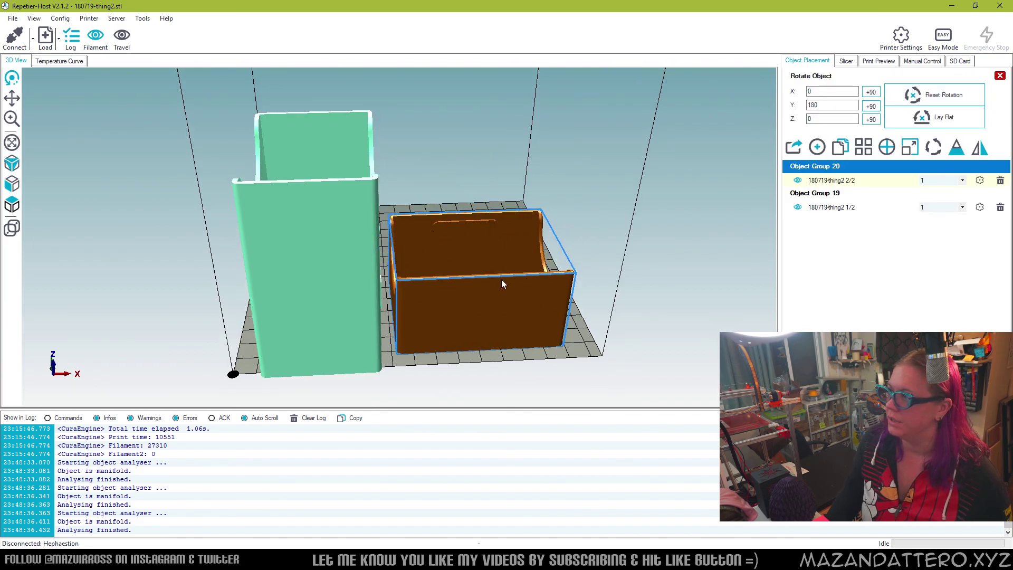
click(872, 119)
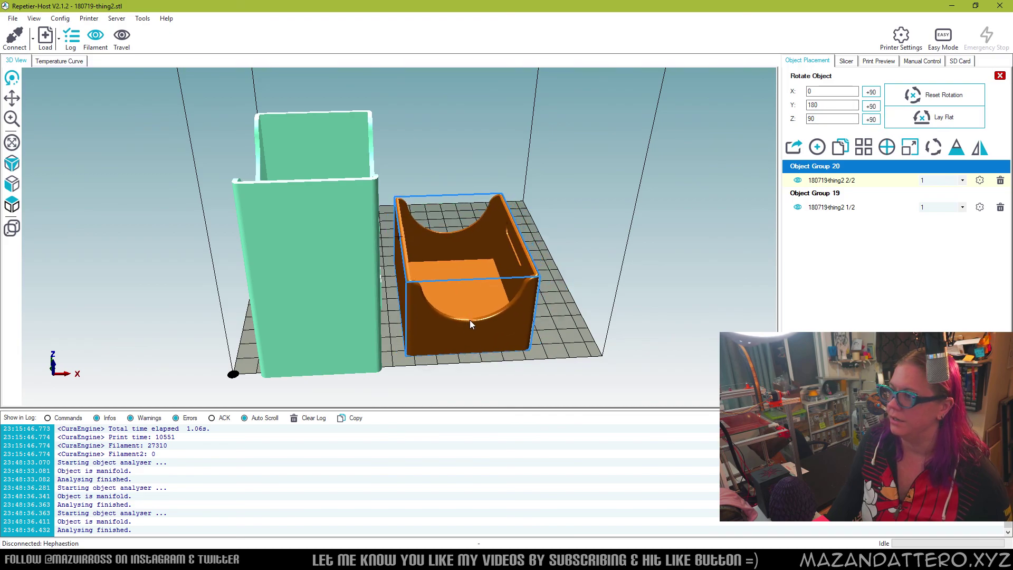
Reposition the box body and the lid side by side near the front corner of the print bed
click(296, 358)
drag(508, 305, 463, 317)
drag(340, 337, 321, 342)
click(442, 324)
drag(442, 324, 437, 323)
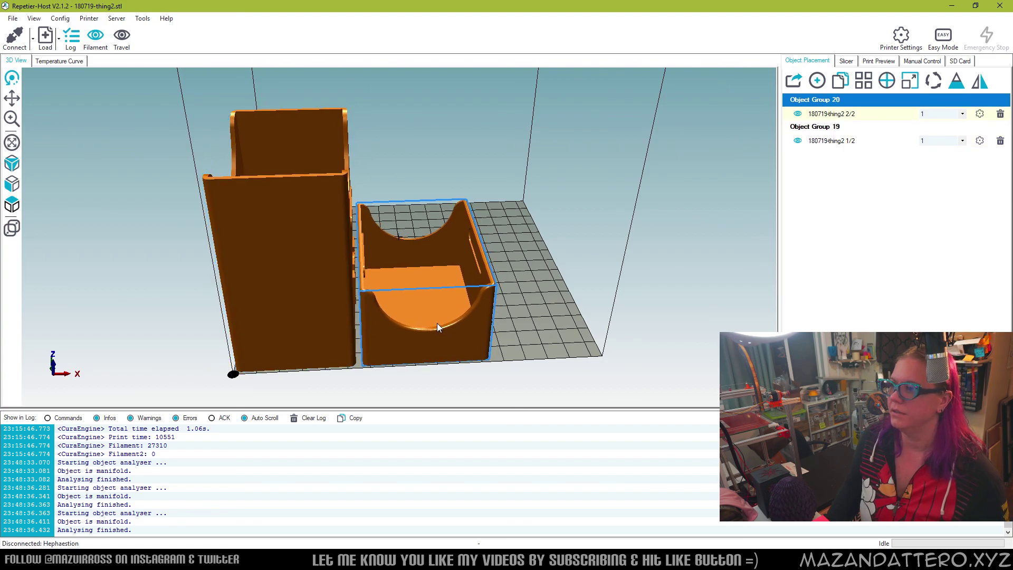
Slice both parts with CuraEngine and limit the print preview to layers 0 through 67
click(847, 61)
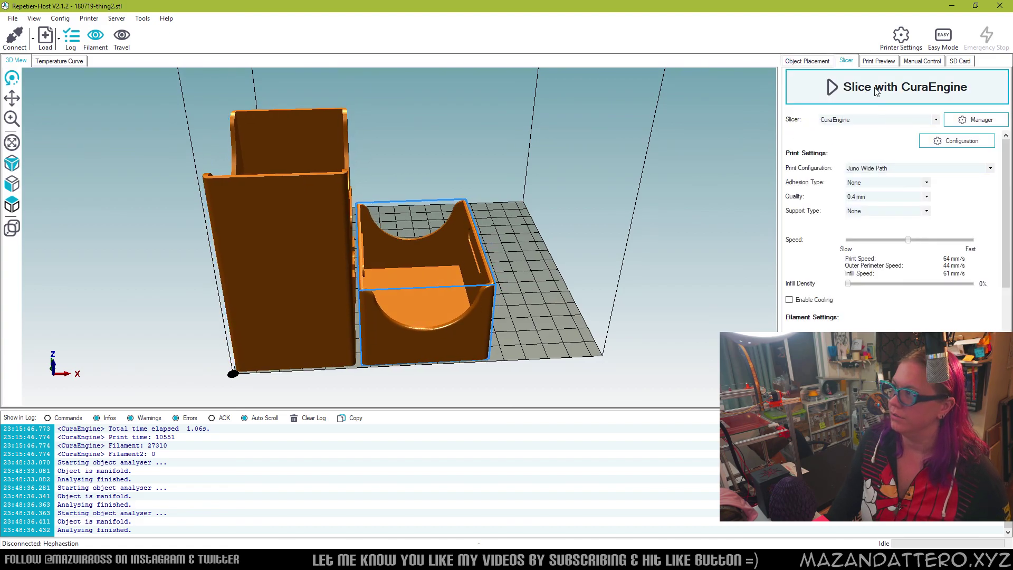
click(876, 90)
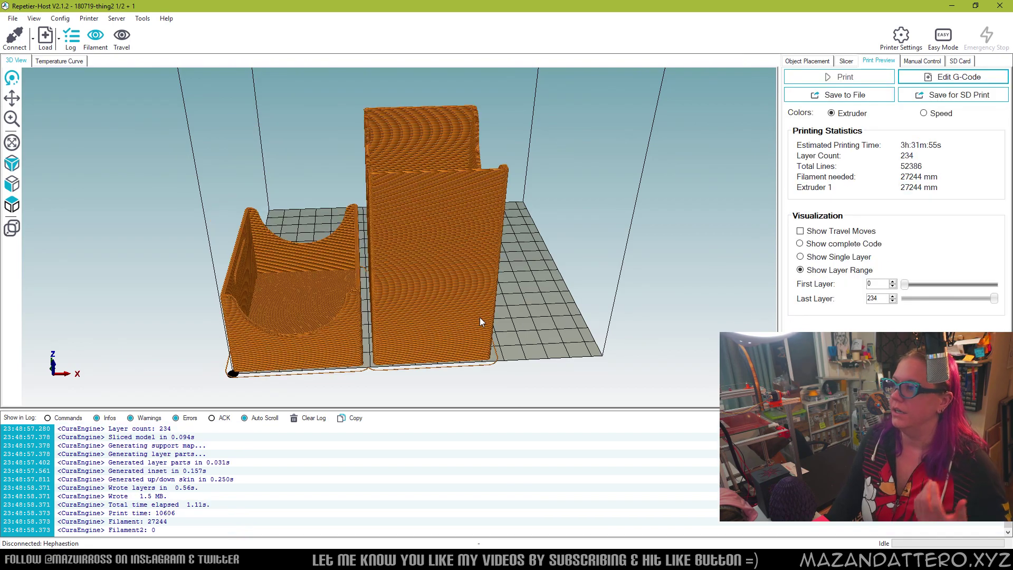
drag(508, 268, 379, 267)
scroll(718, 302, up, 5)
drag(994, 298, 930, 301)
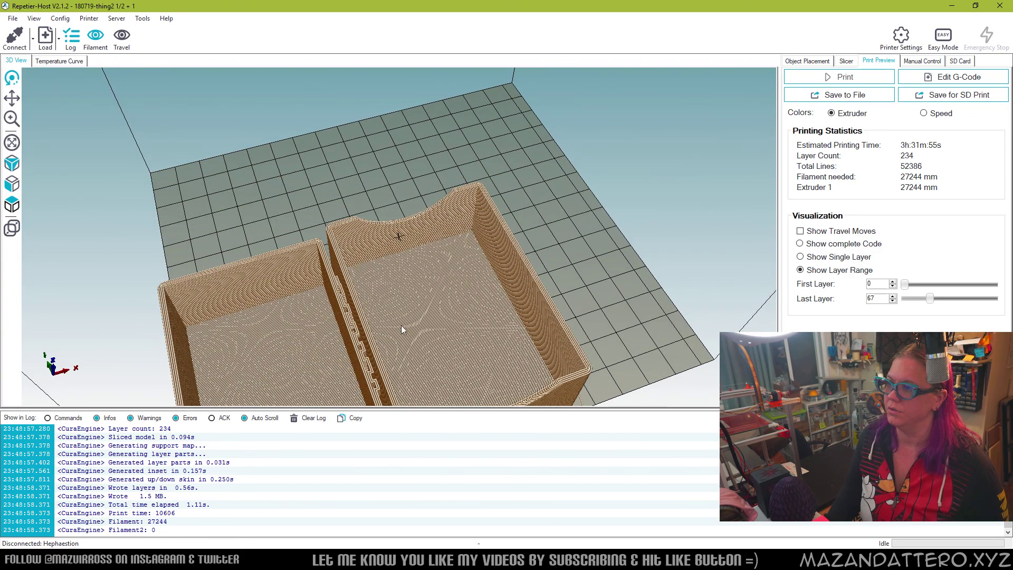
Examine the sliced toolpaths of the raised text on the wall between the two parts up close
scroll(412, 324, up, 3)
scroll(401, 278, up, 4)
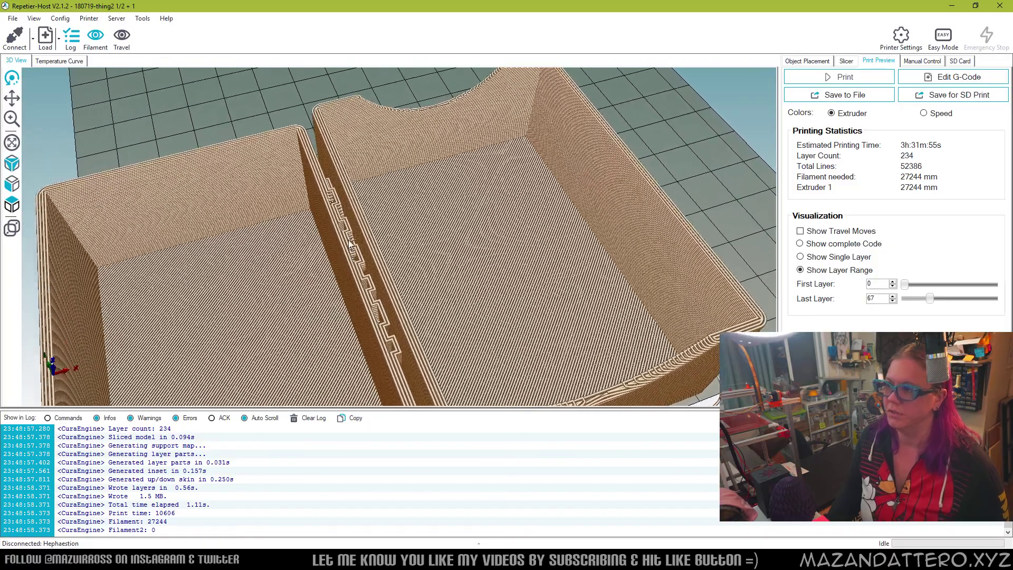
scroll(349, 245, up, 3)
scroll(385, 285, up, 4)
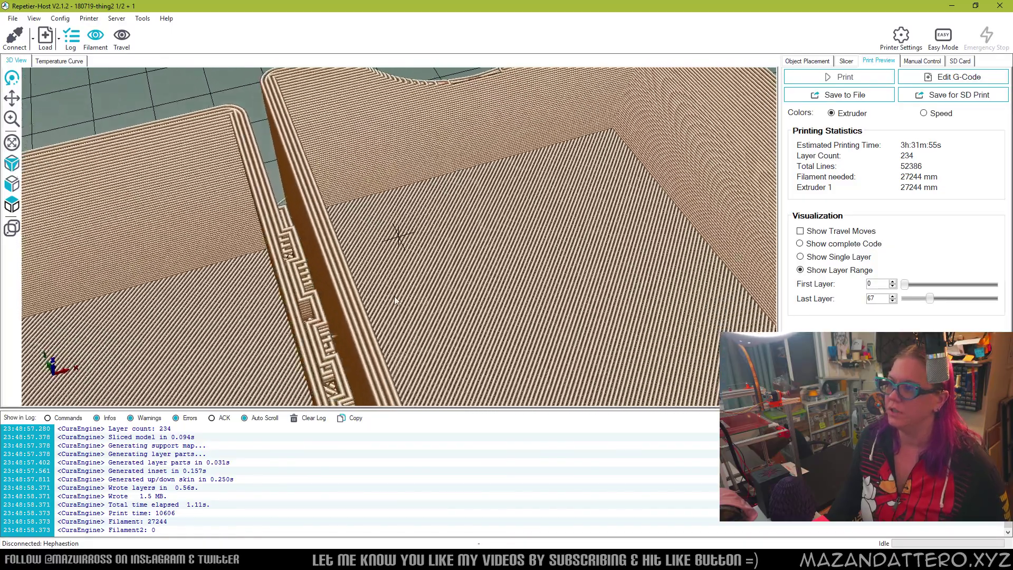
scroll(370, 264, up, 4)
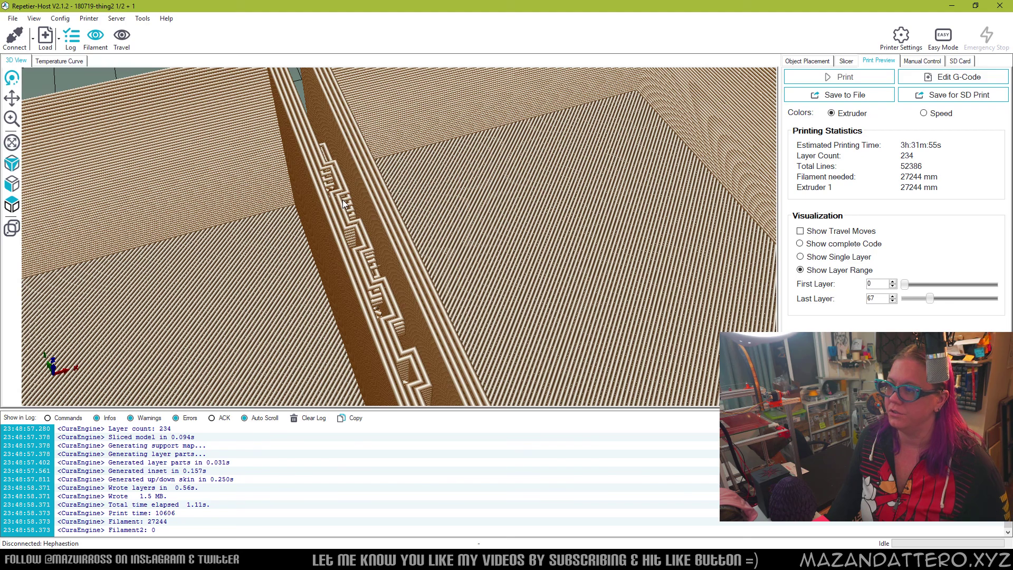
Limit the print preview to layers 0 through 45 and examine the wall toolpaths at the rounded corners of both parts
drag(930, 299, 921, 299)
middle_drag(430, 224, 496, 326)
scroll(369, 227, up, 5)
scroll(350, 217, down, 3)
middle_drag(364, 231, 368, 280)
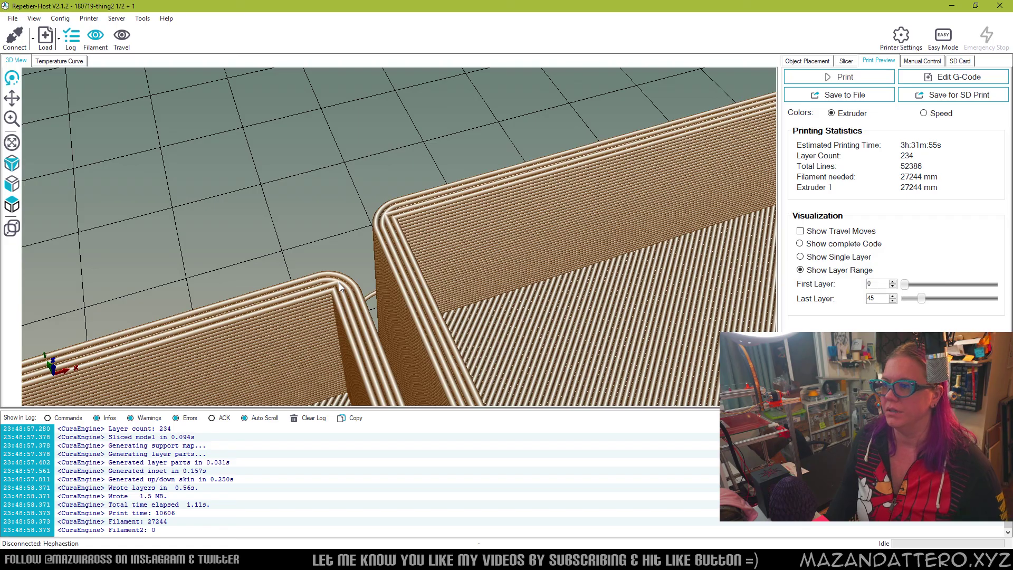
scroll(475, 348, down, 6)
middle_drag(490, 360, 452, 228)
scroll(485, 296, up, 5)
scroll(486, 301, up, 1)
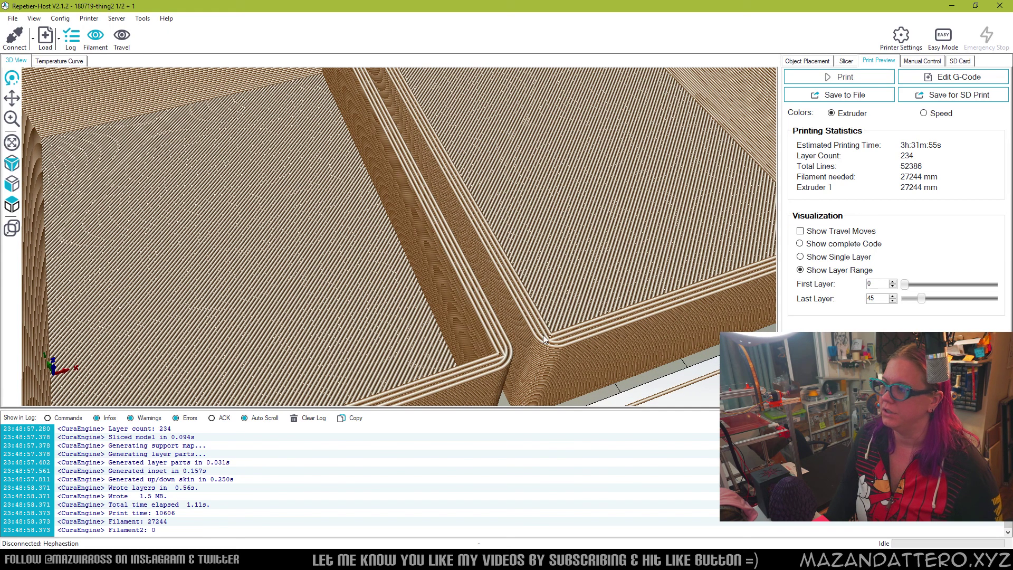
Extend the print preview to layer 234 to view the complete parts, and reduce its last layer to 65
scroll(587, 340, down, 6)
drag(921, 298, 1001, 303)
middle_drag(500, 267, 501, 319)
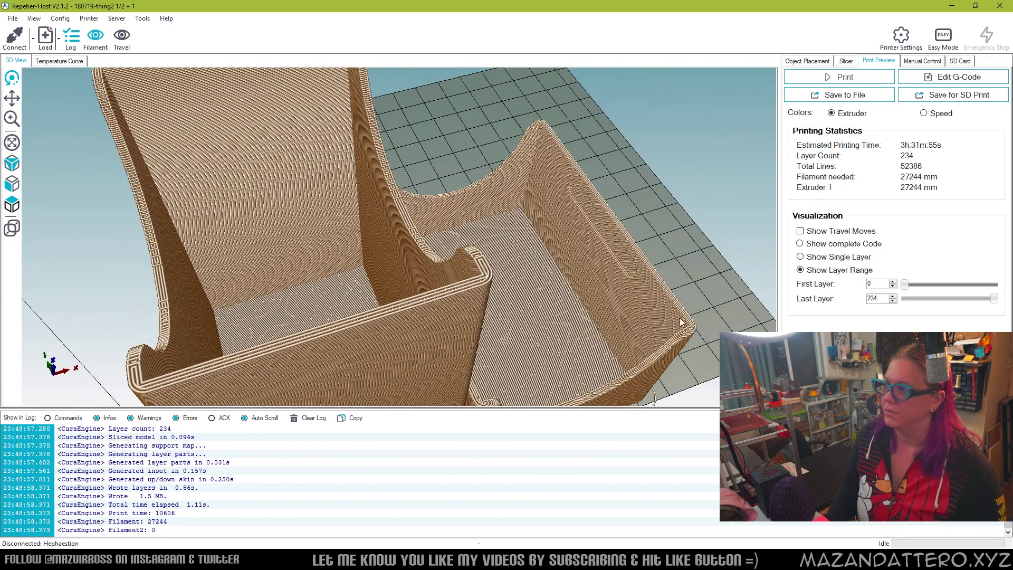
drag(994, 298, 929, 299)
scroll(676, 298, up, 5)
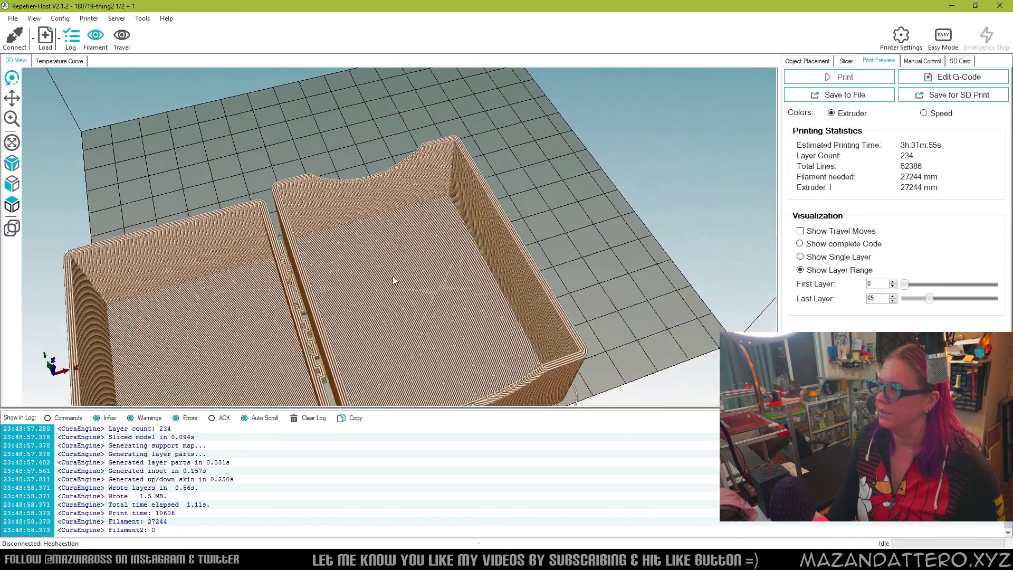
middle_drag(540, 278, 487, 231)
Set the preview's last layer to 83 to examine the catch toolpaths in the side wall, and restore it to 234
drag(930, 300, 937, 300)
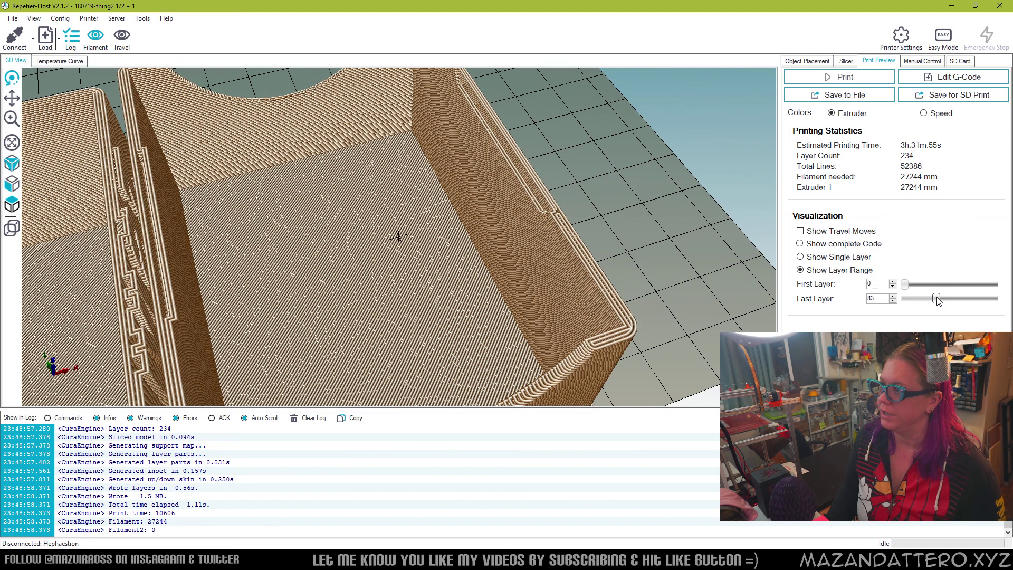
scroll(547, 248, up, 8)
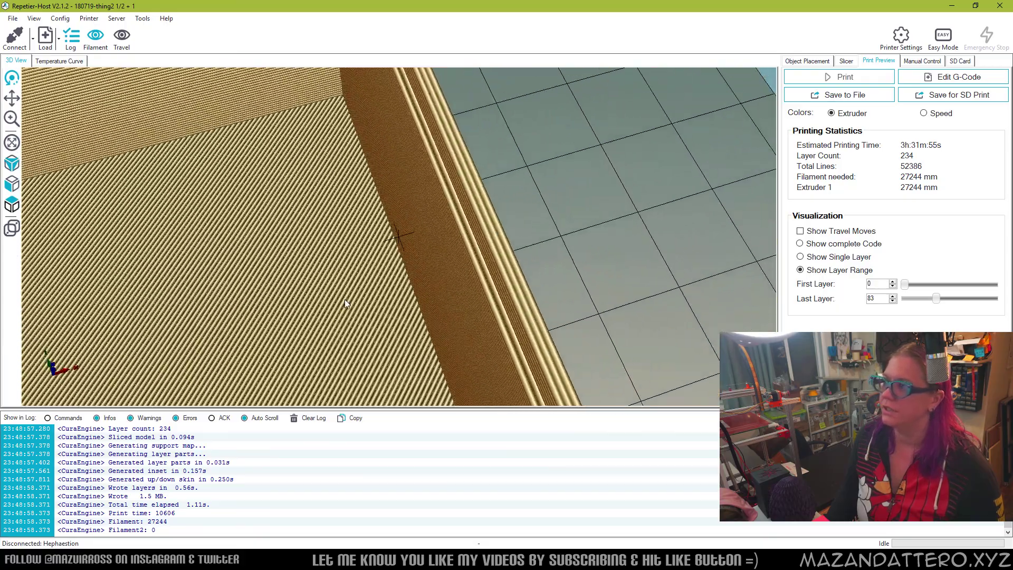
middle_drag(381, 211, 337, 328)
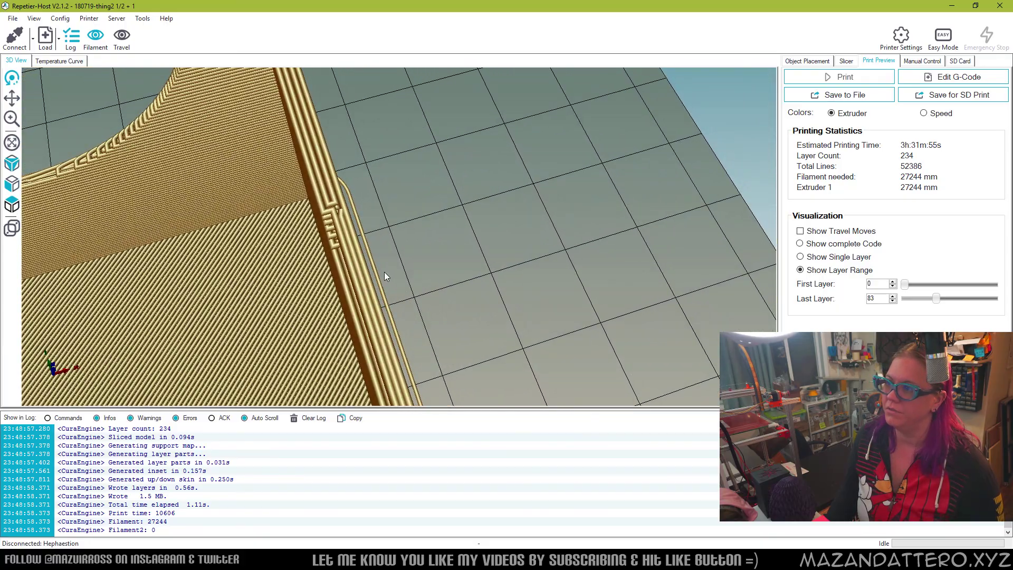
scroll(332, 265, down, 10)
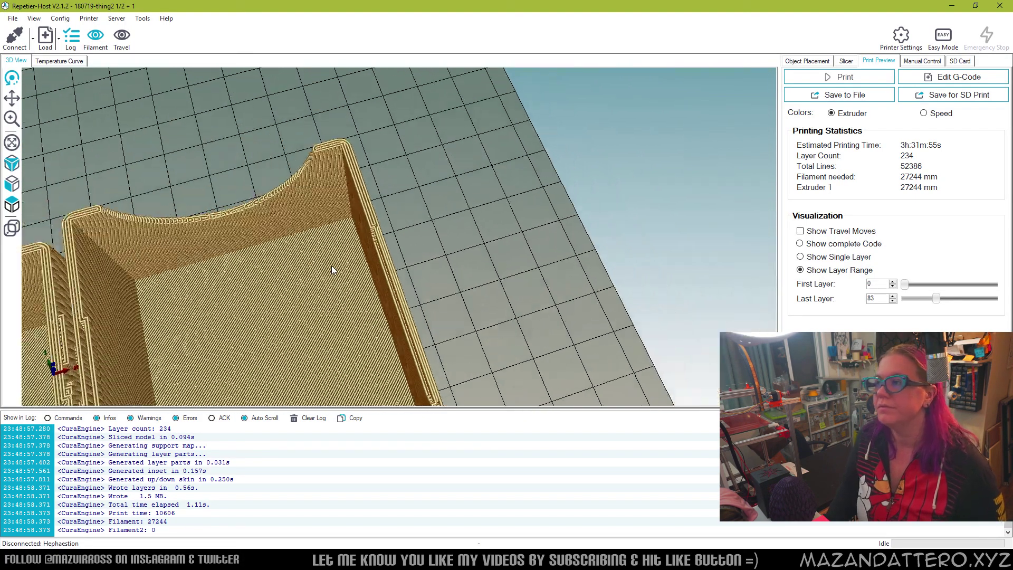
drag(367, 265, 367, 249)
drag(936, 299, 995, 299)
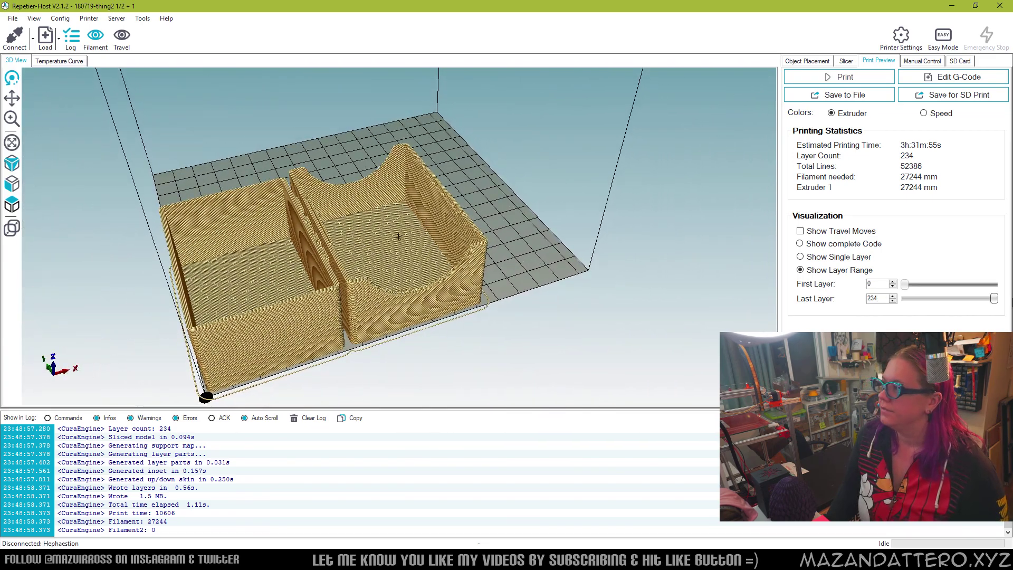